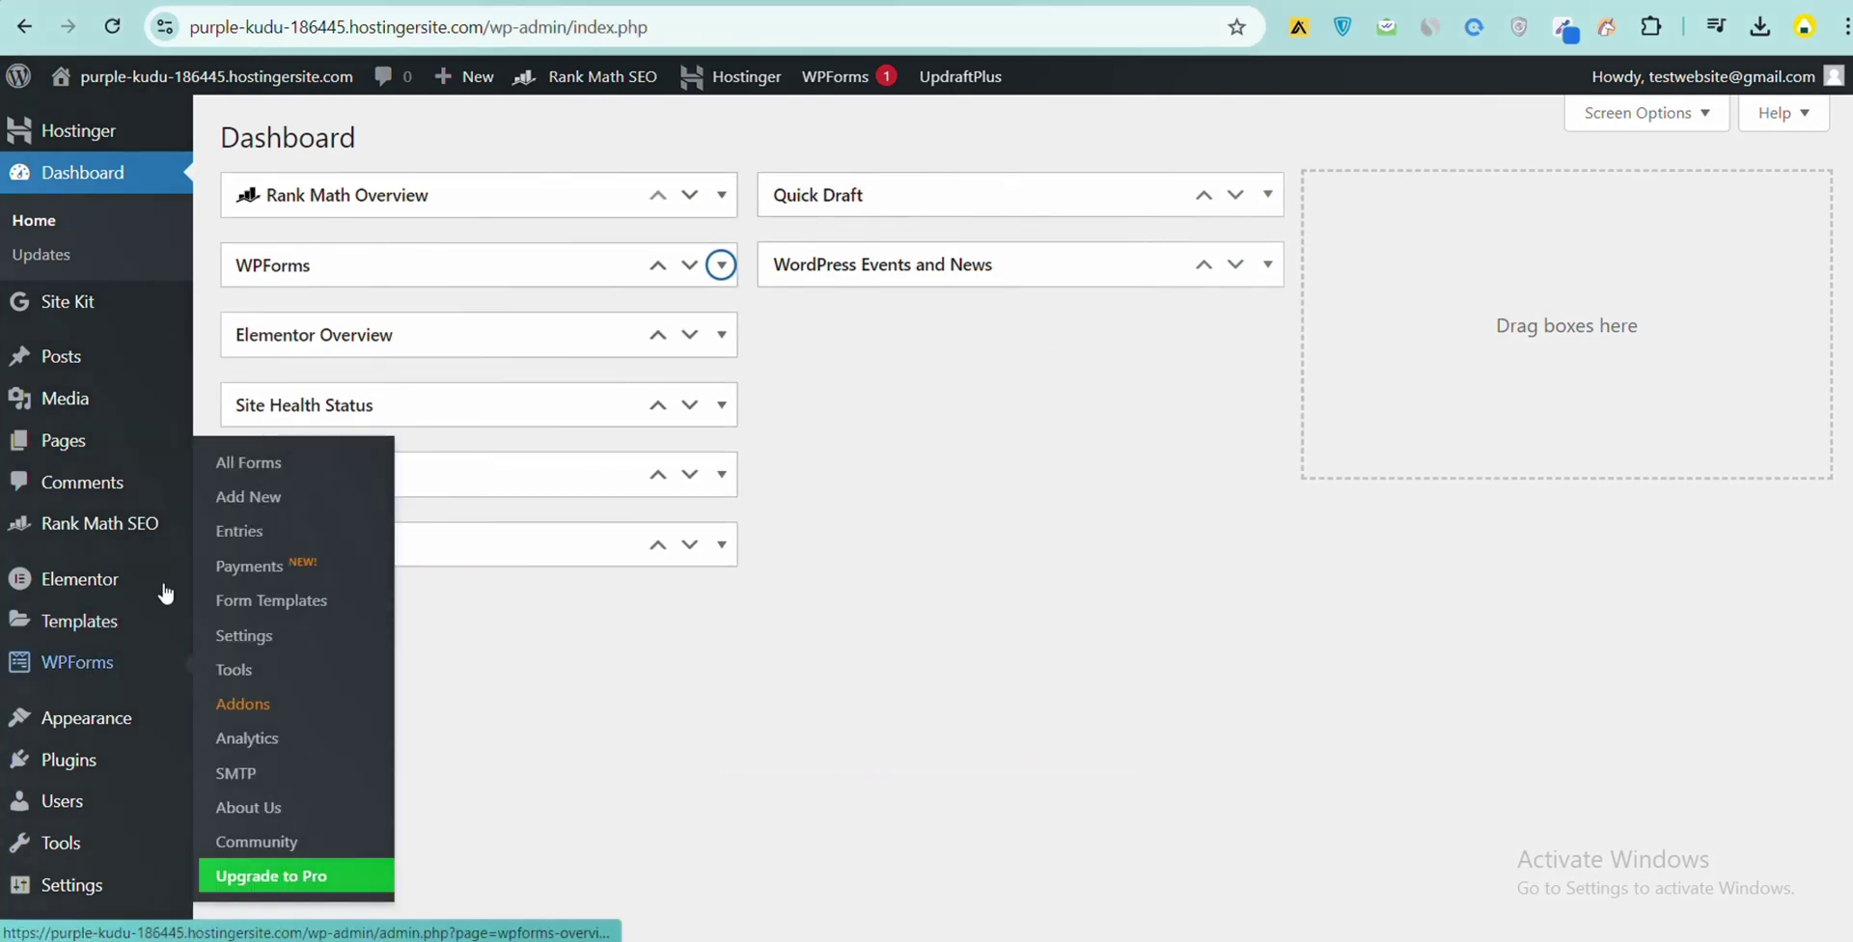
Go to Appearance > Themes and start adding a new theme from the theme directory
mouse_move(88, 740)
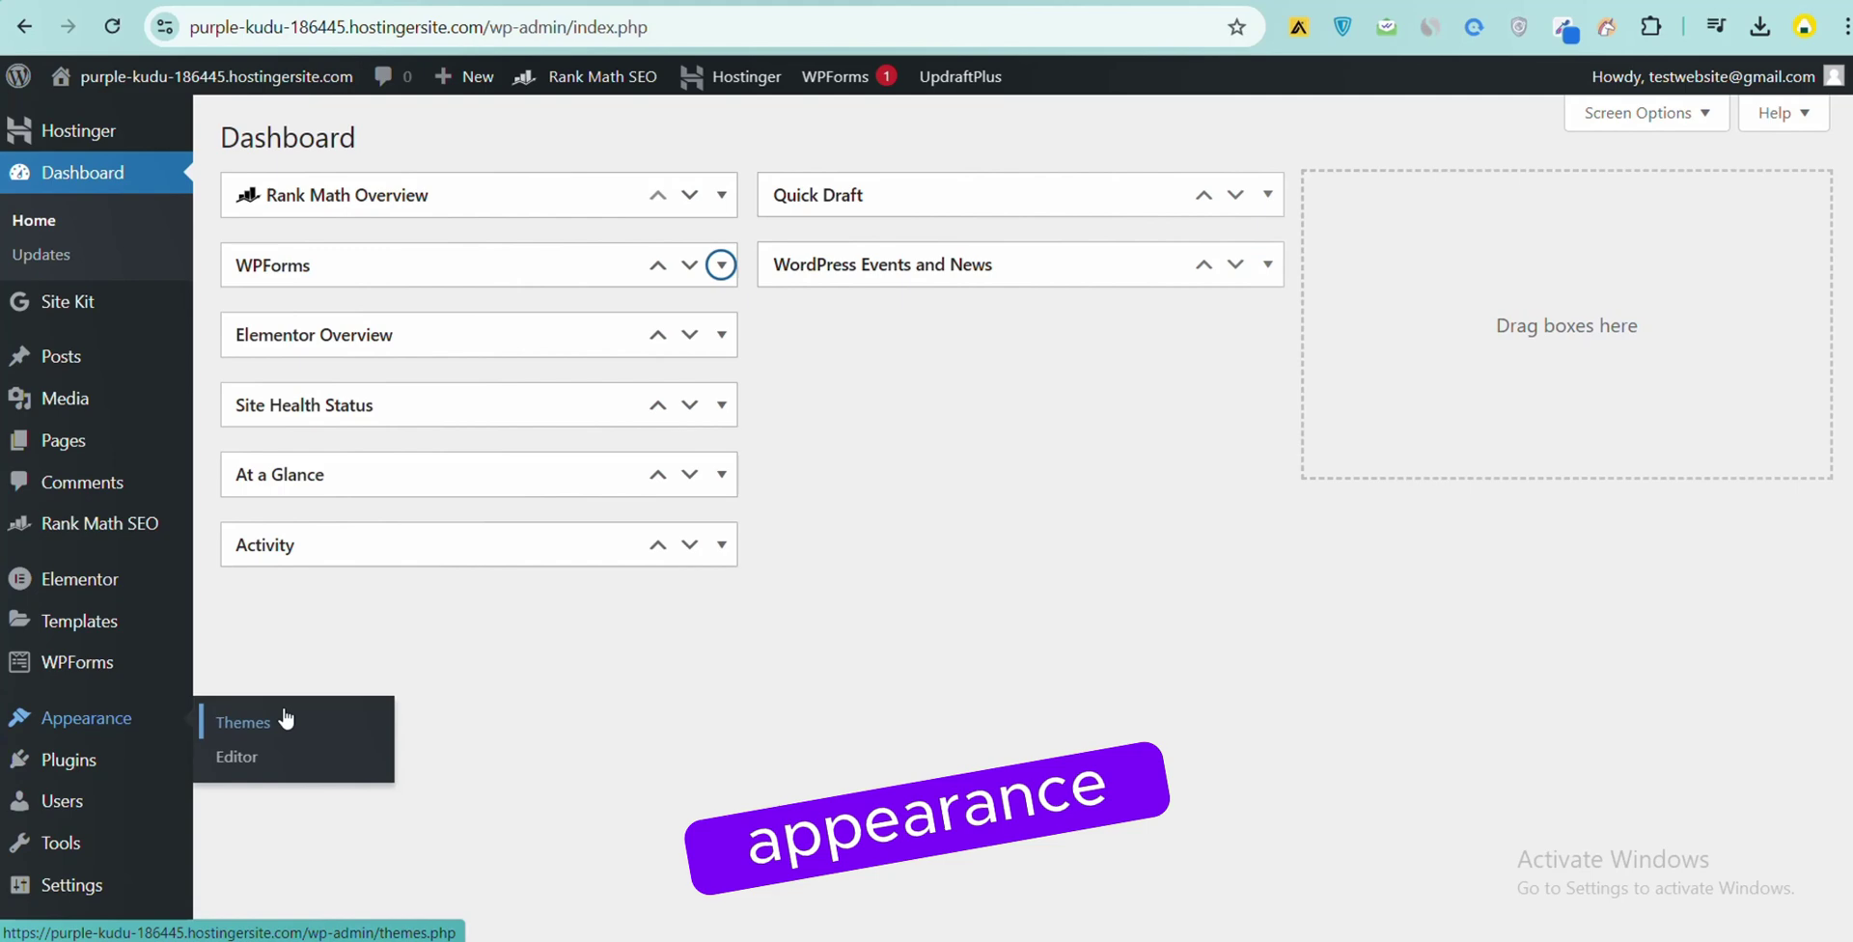
left_click(280, 722)
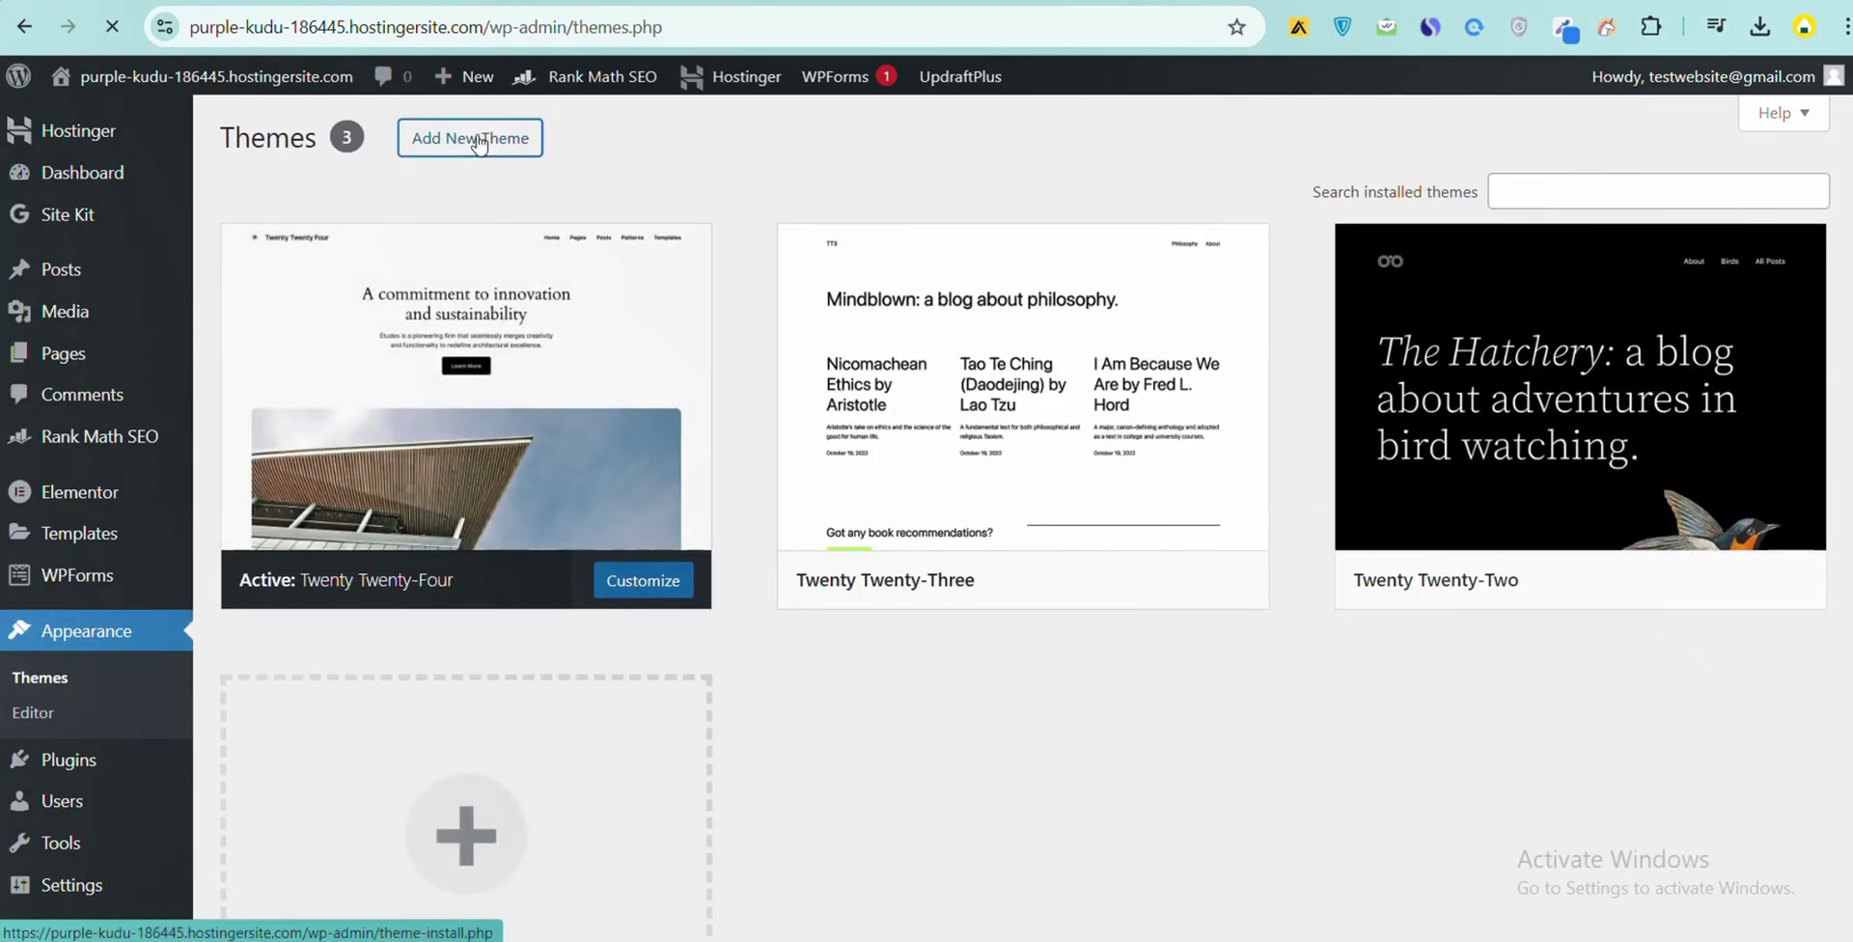
left_click(477, 143)
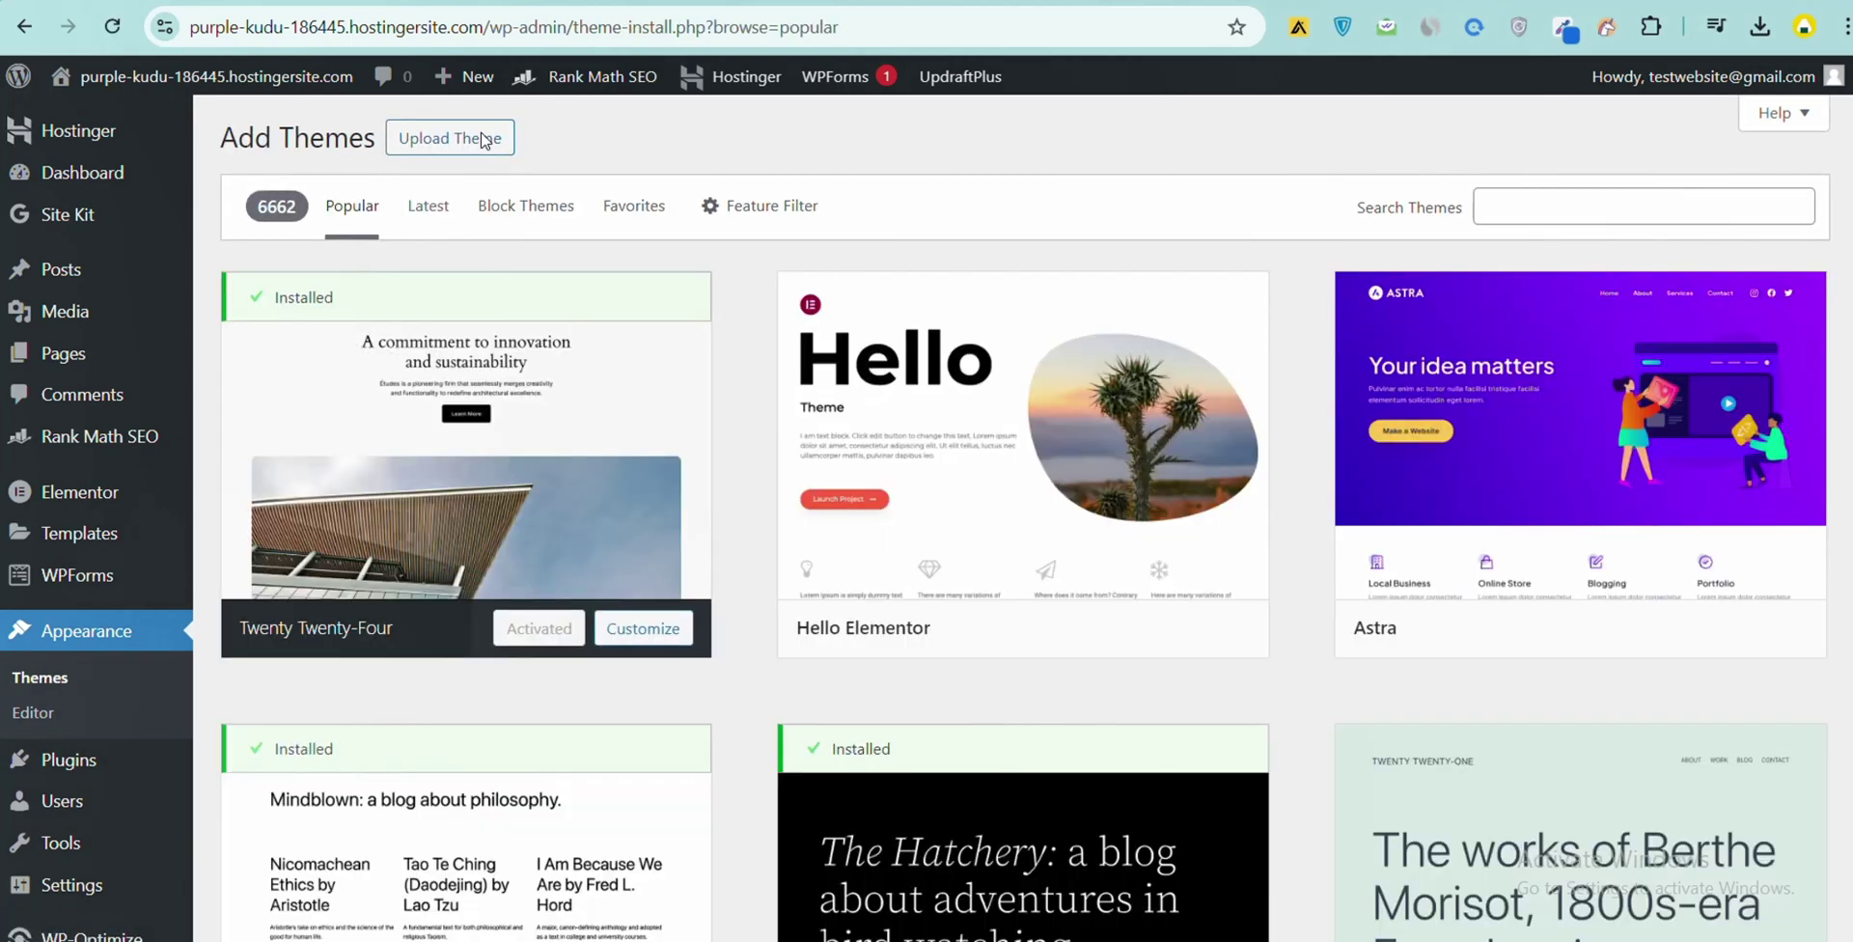
Install Astra from its theme preview, then activate it on the Themes page
left_click(1501, 441)
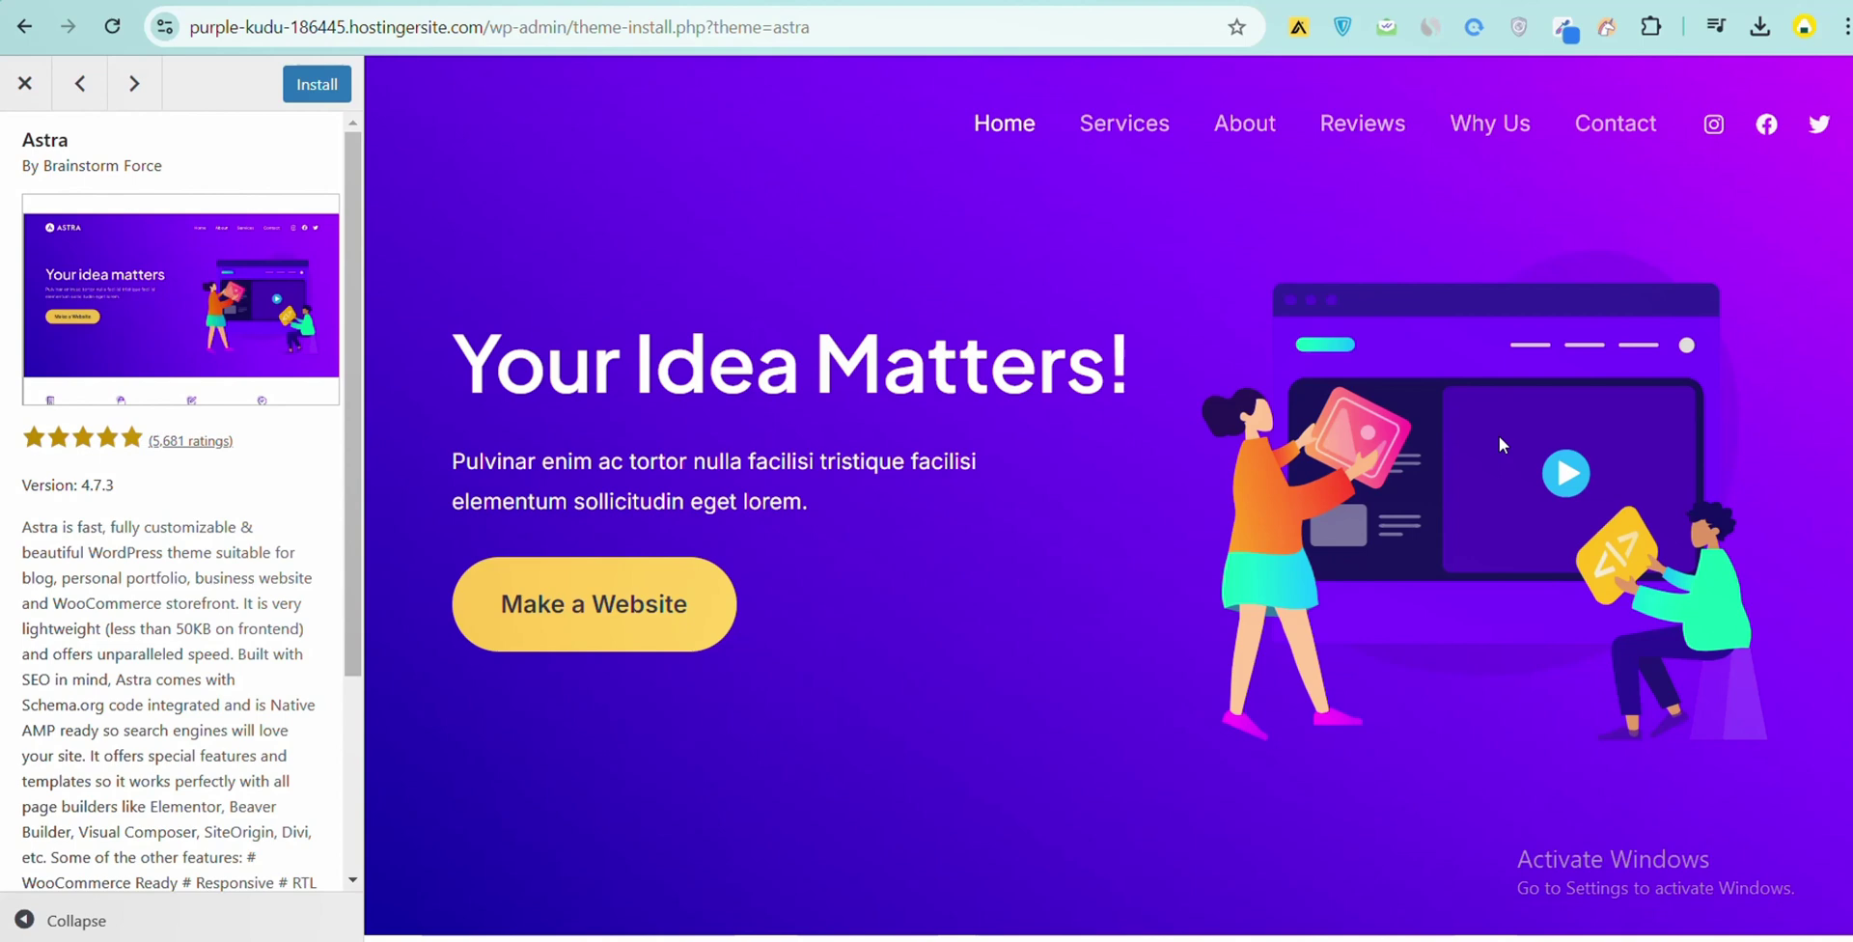
left_click(305, 87)
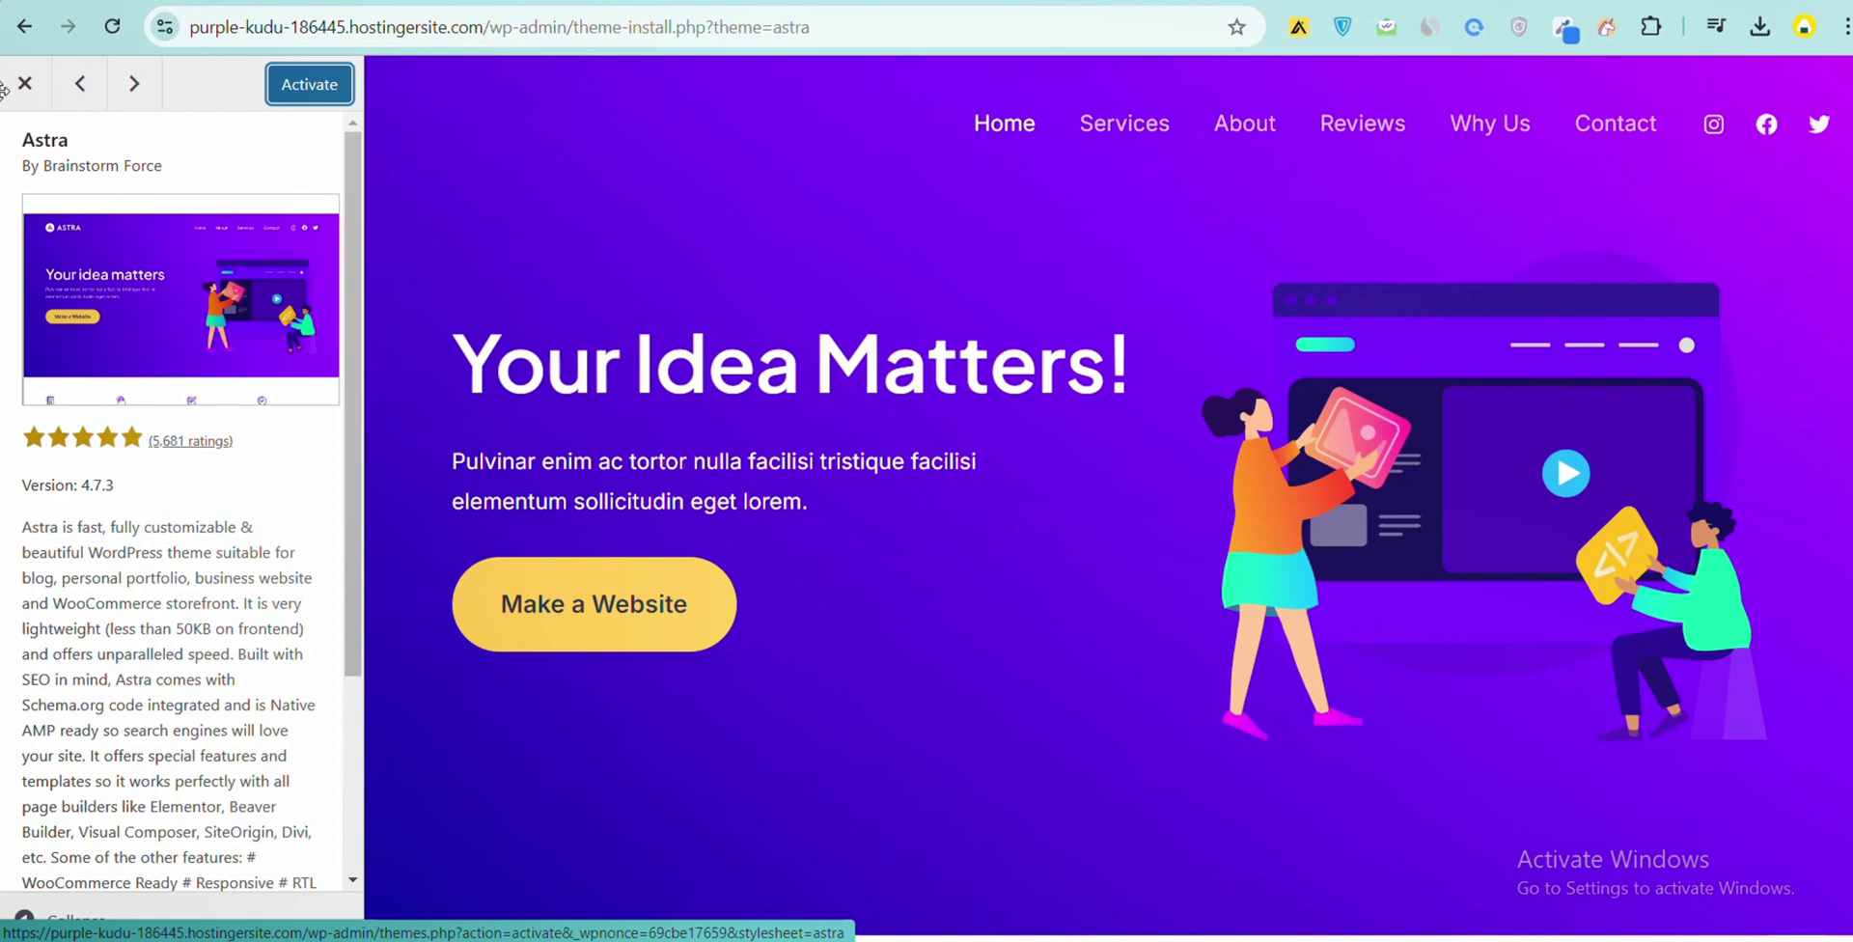
left_click(79, 83)
left_click(23, 83)
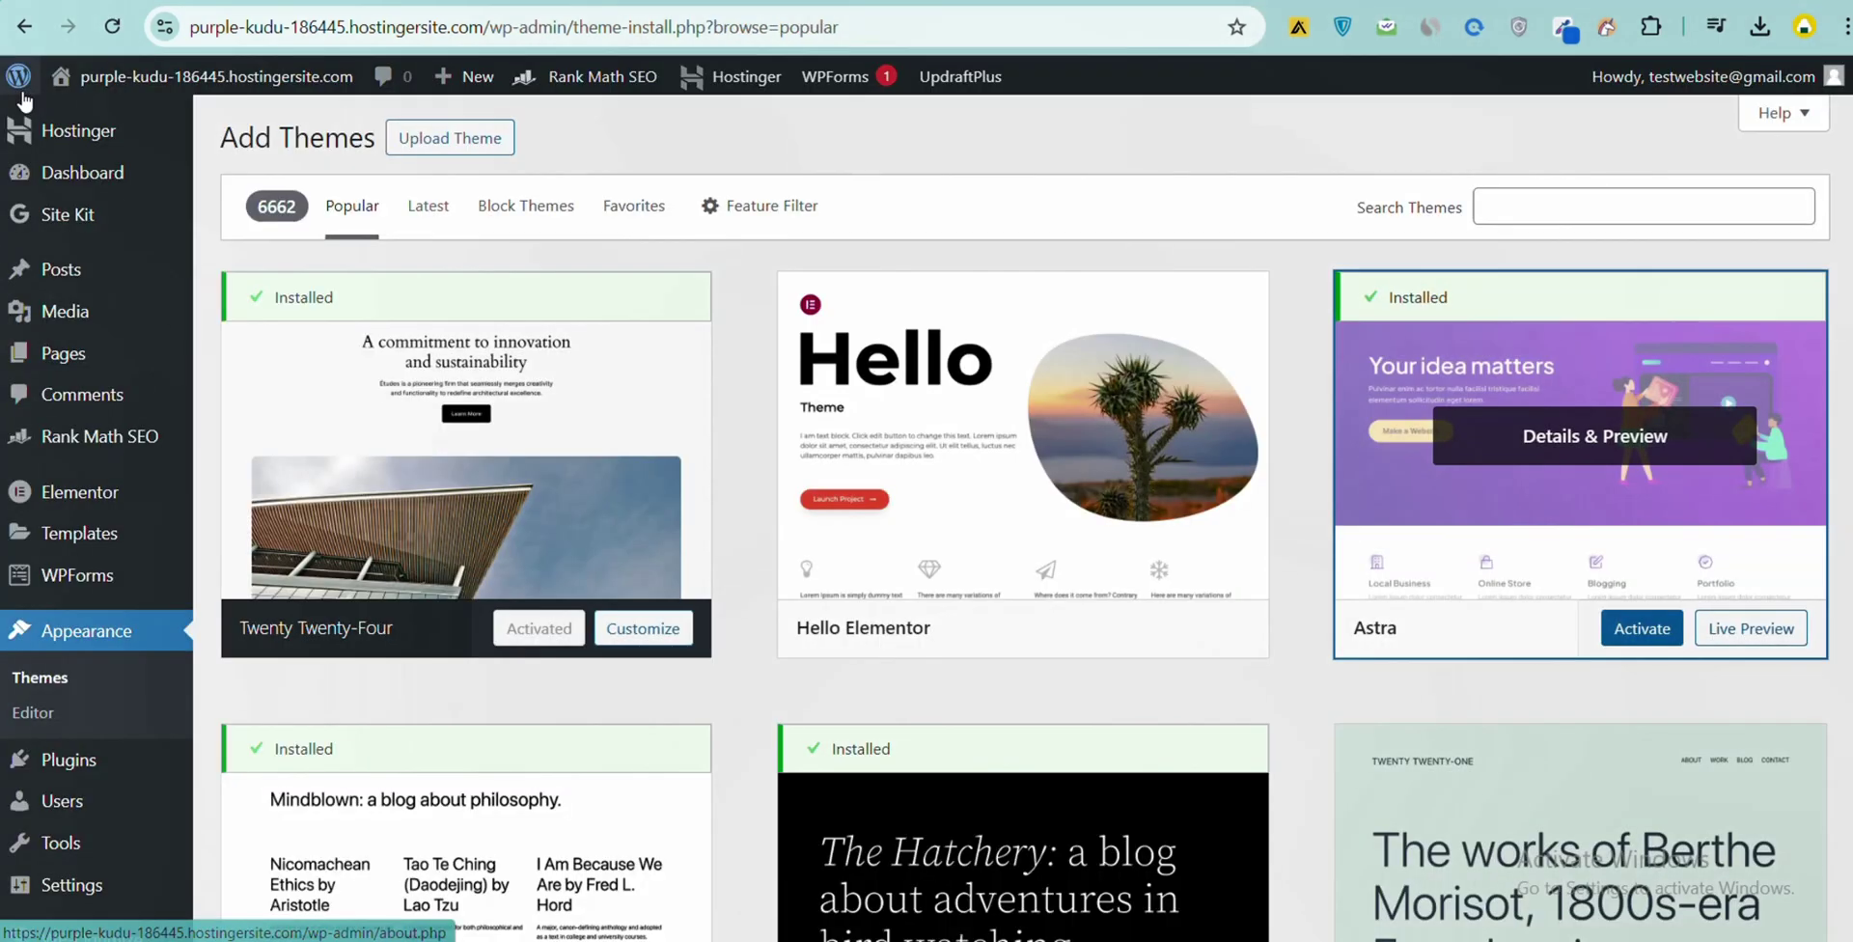
left_click(56, 679)
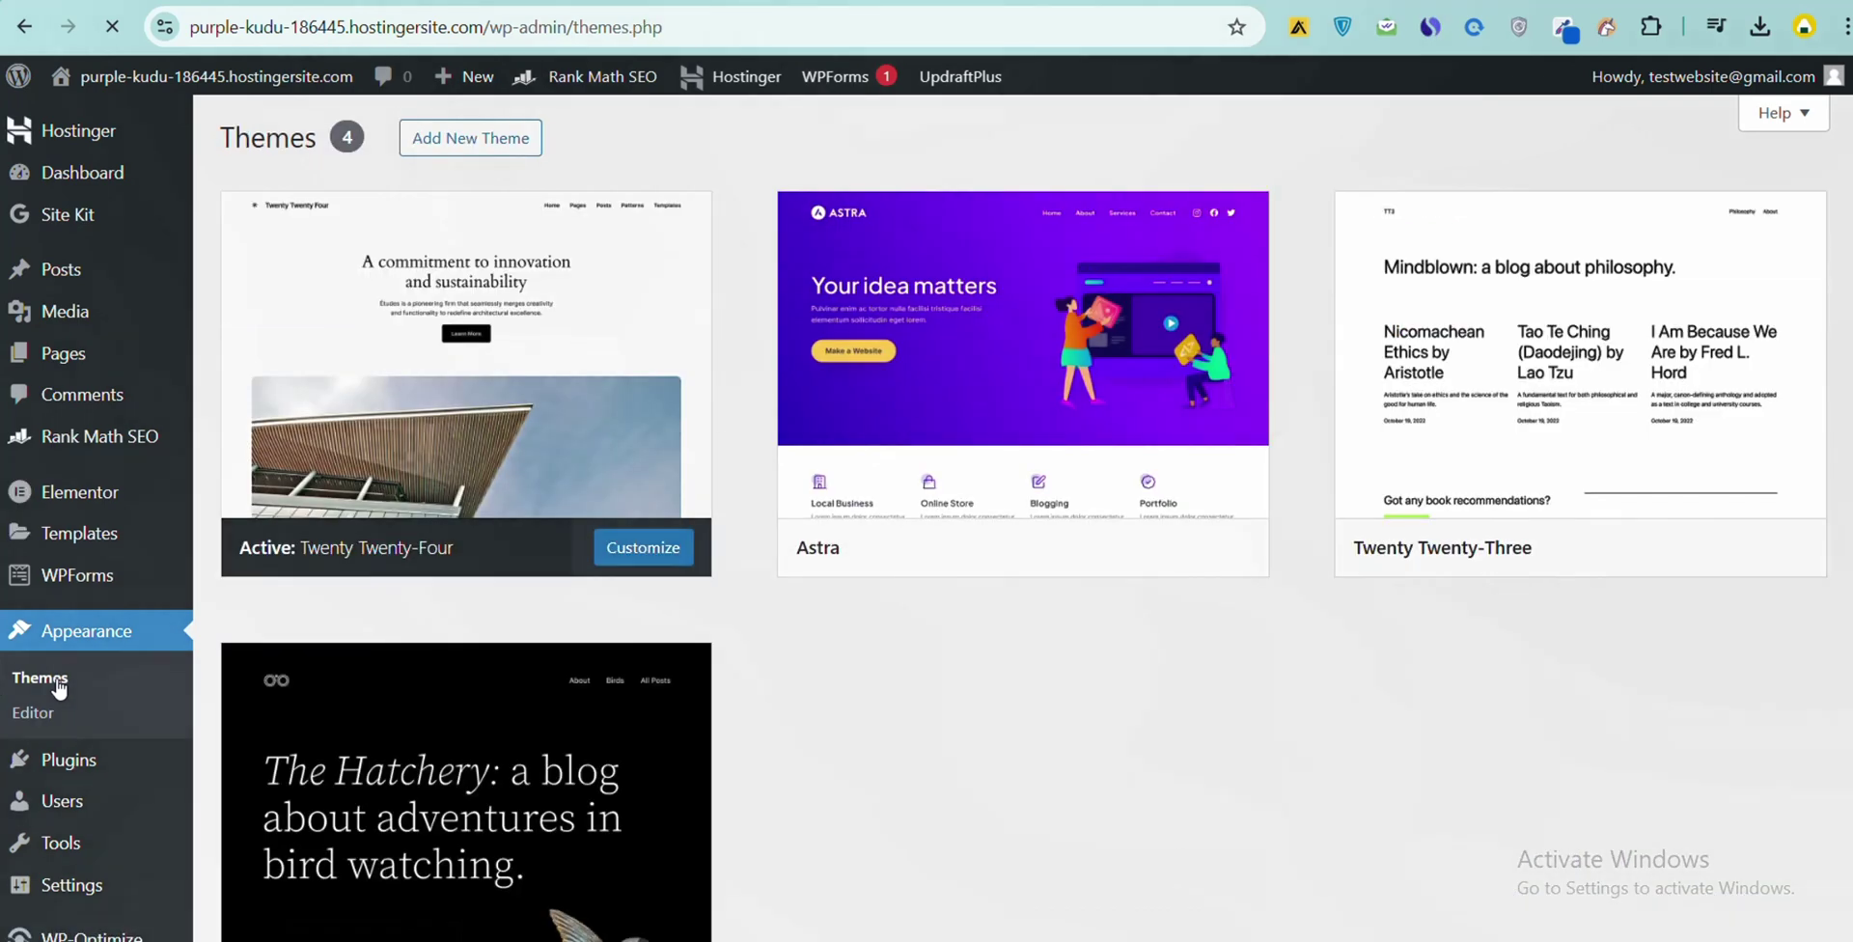
mouse_move(1014, 572)
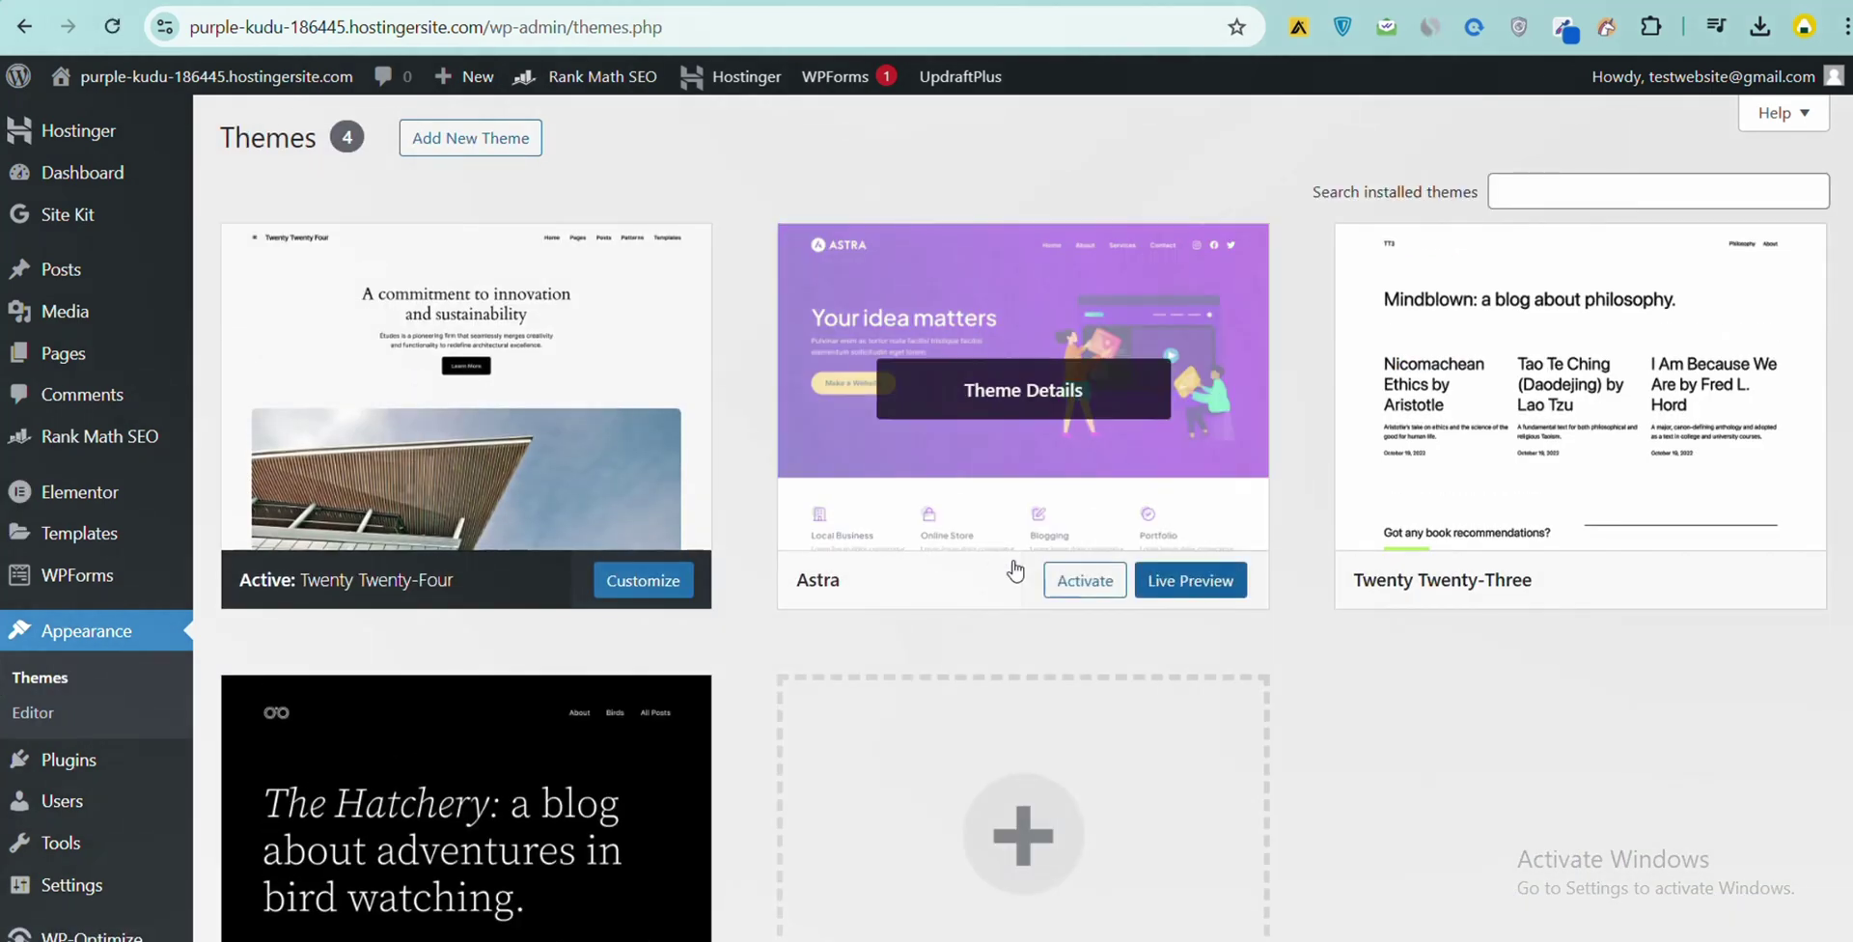
left_click(1087, 588)
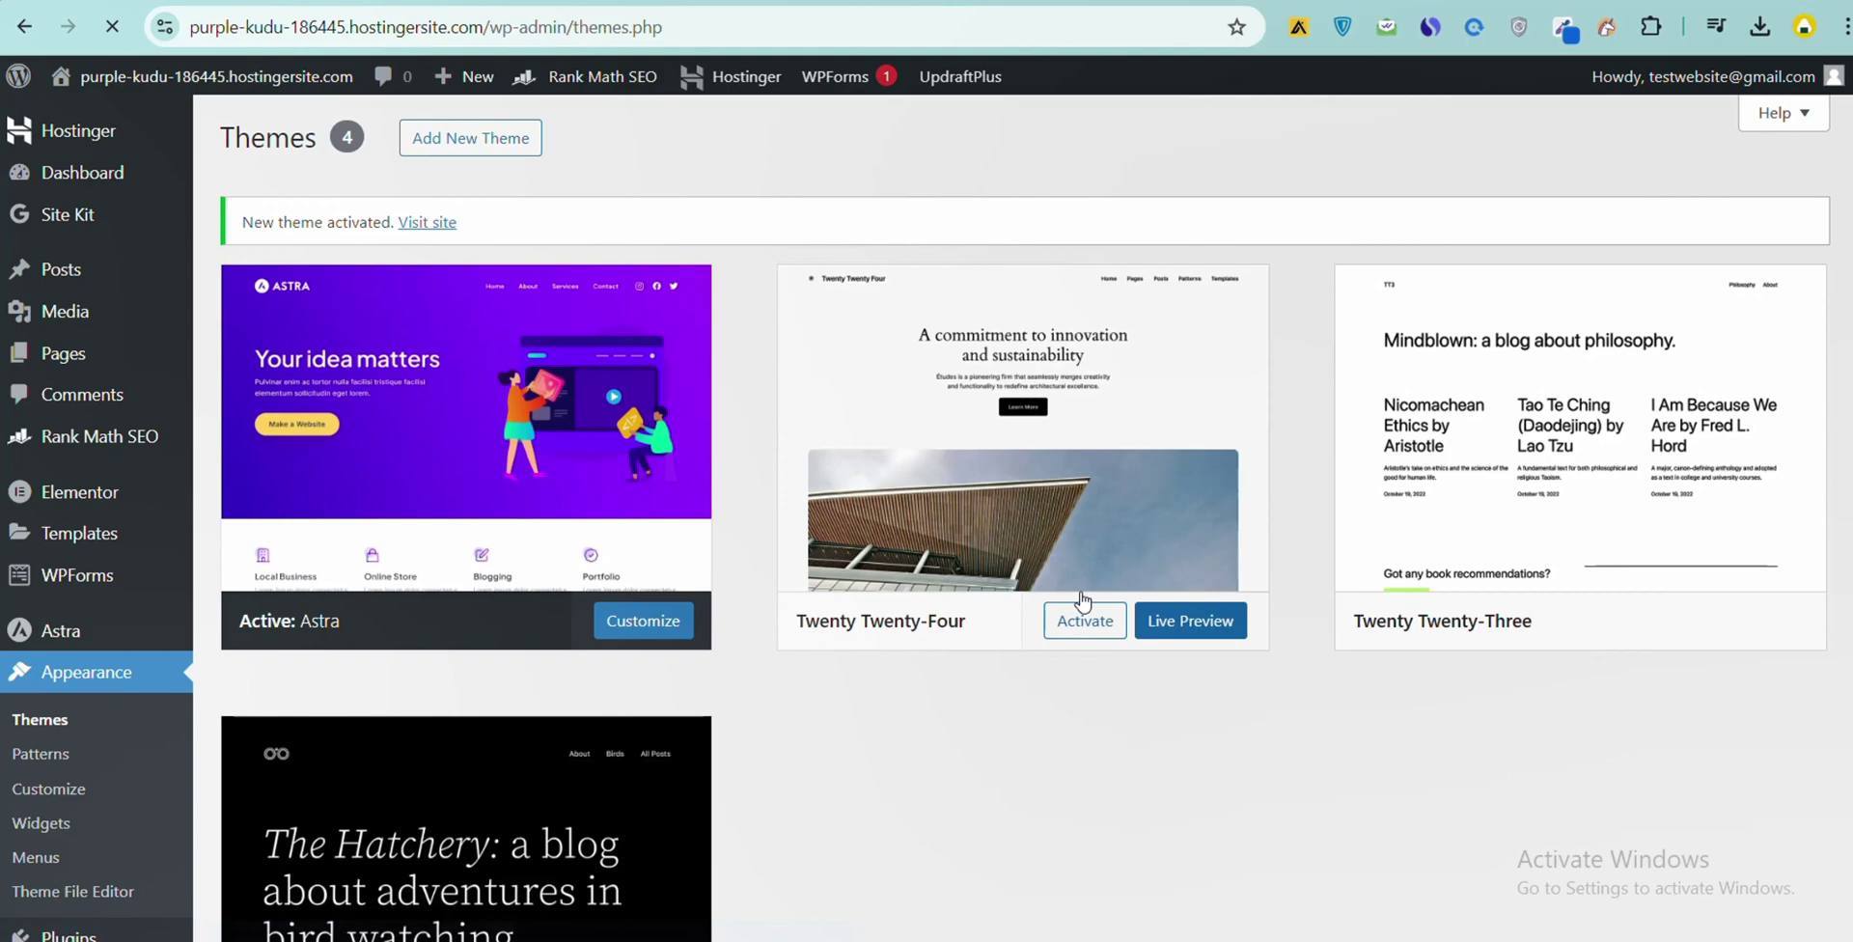
Delete the Twenty Twenty-Four, Twenty Twenty-Three and Twenty Twenty-Two themes, confirming each deletion
left_click(1016, 467)
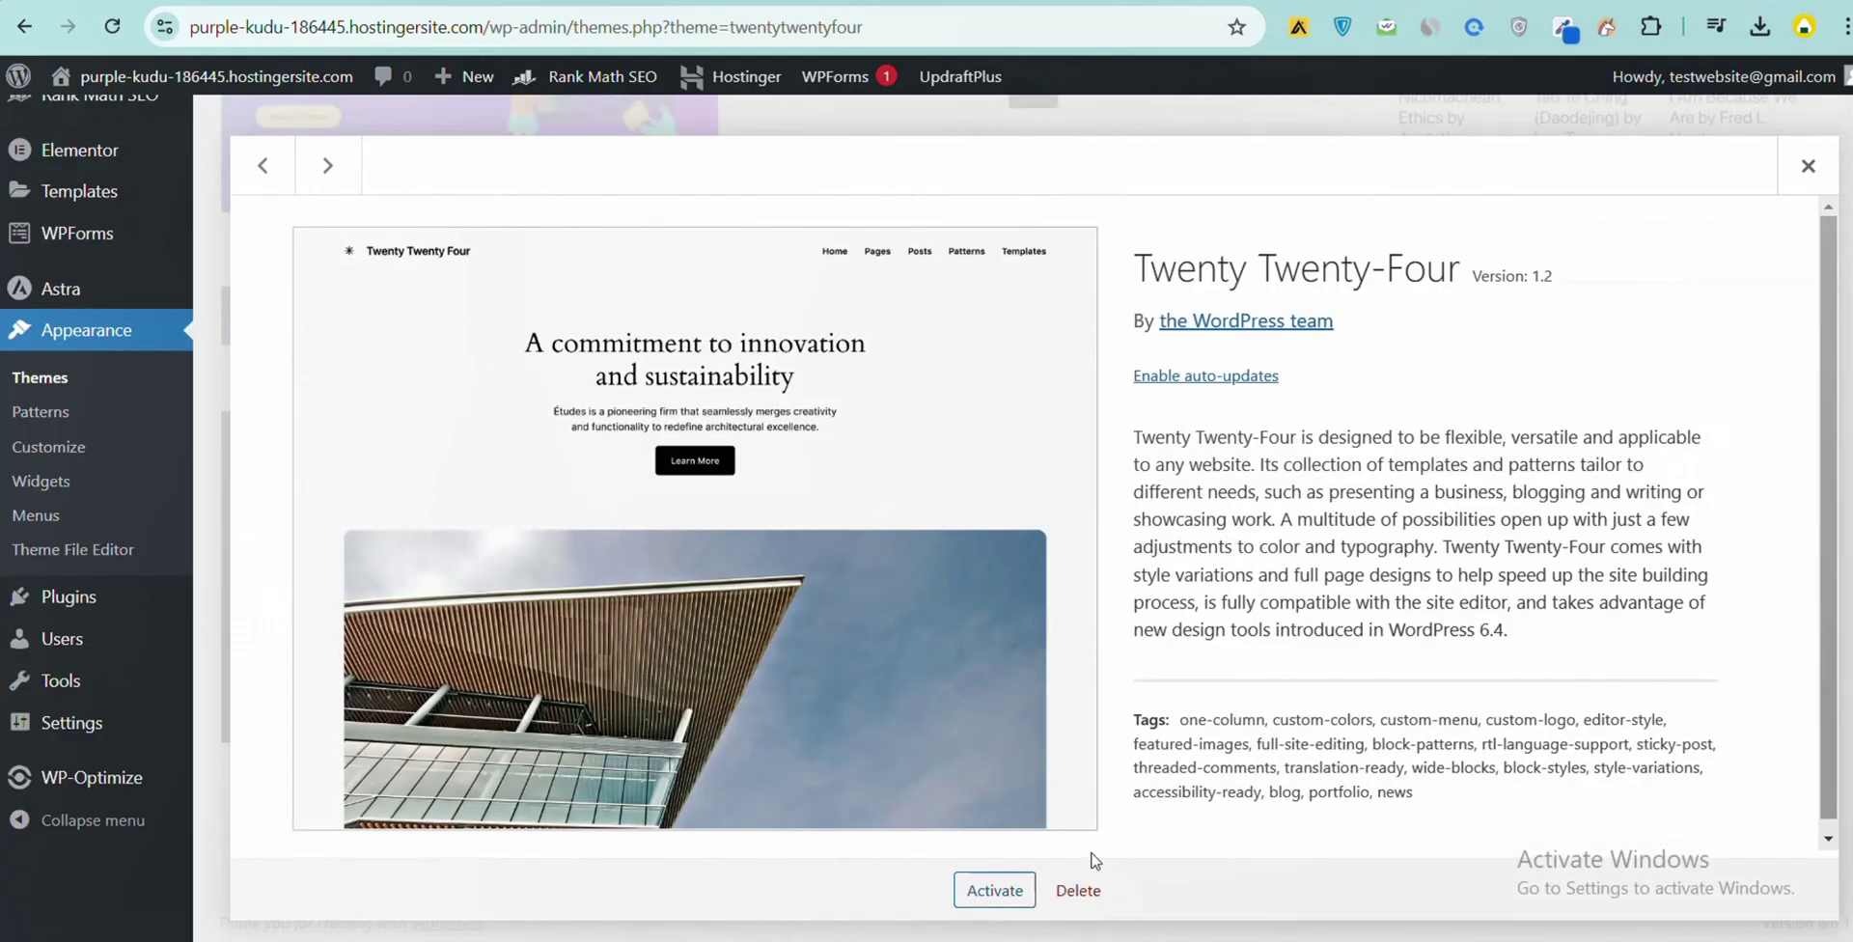
left_click(1078, 891)
left_click(1065, 225)
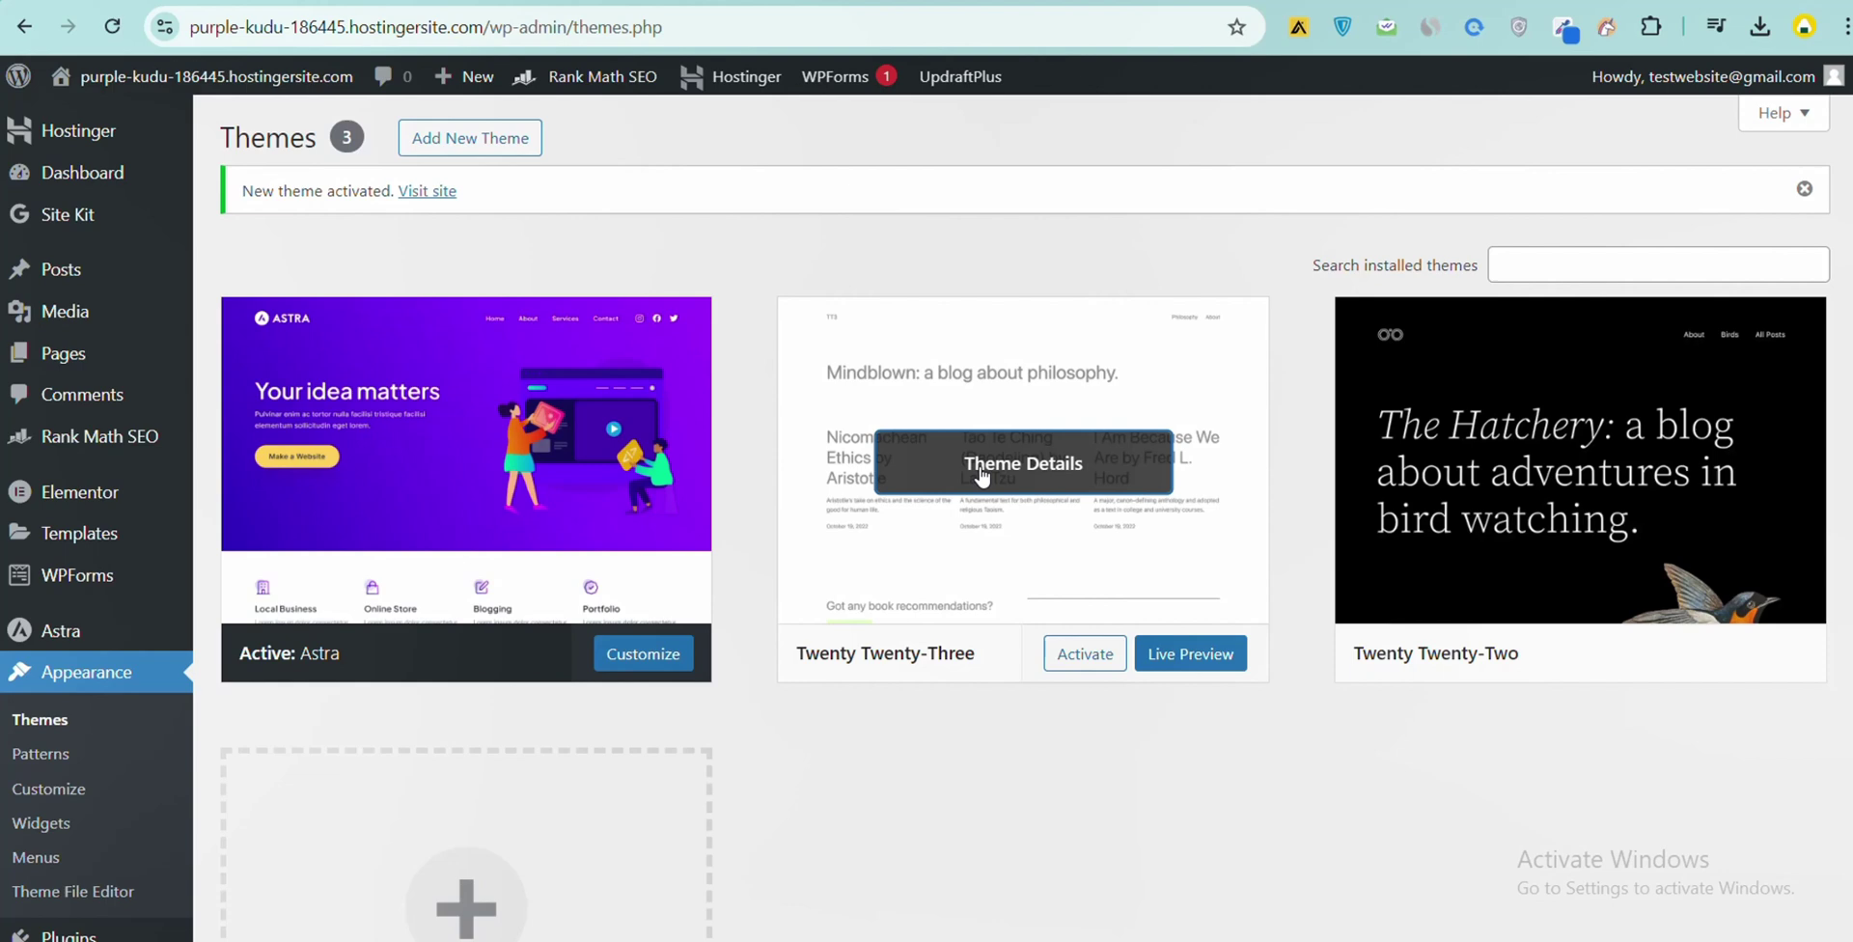
left_click(982, 473)
left_click(1078, 890)
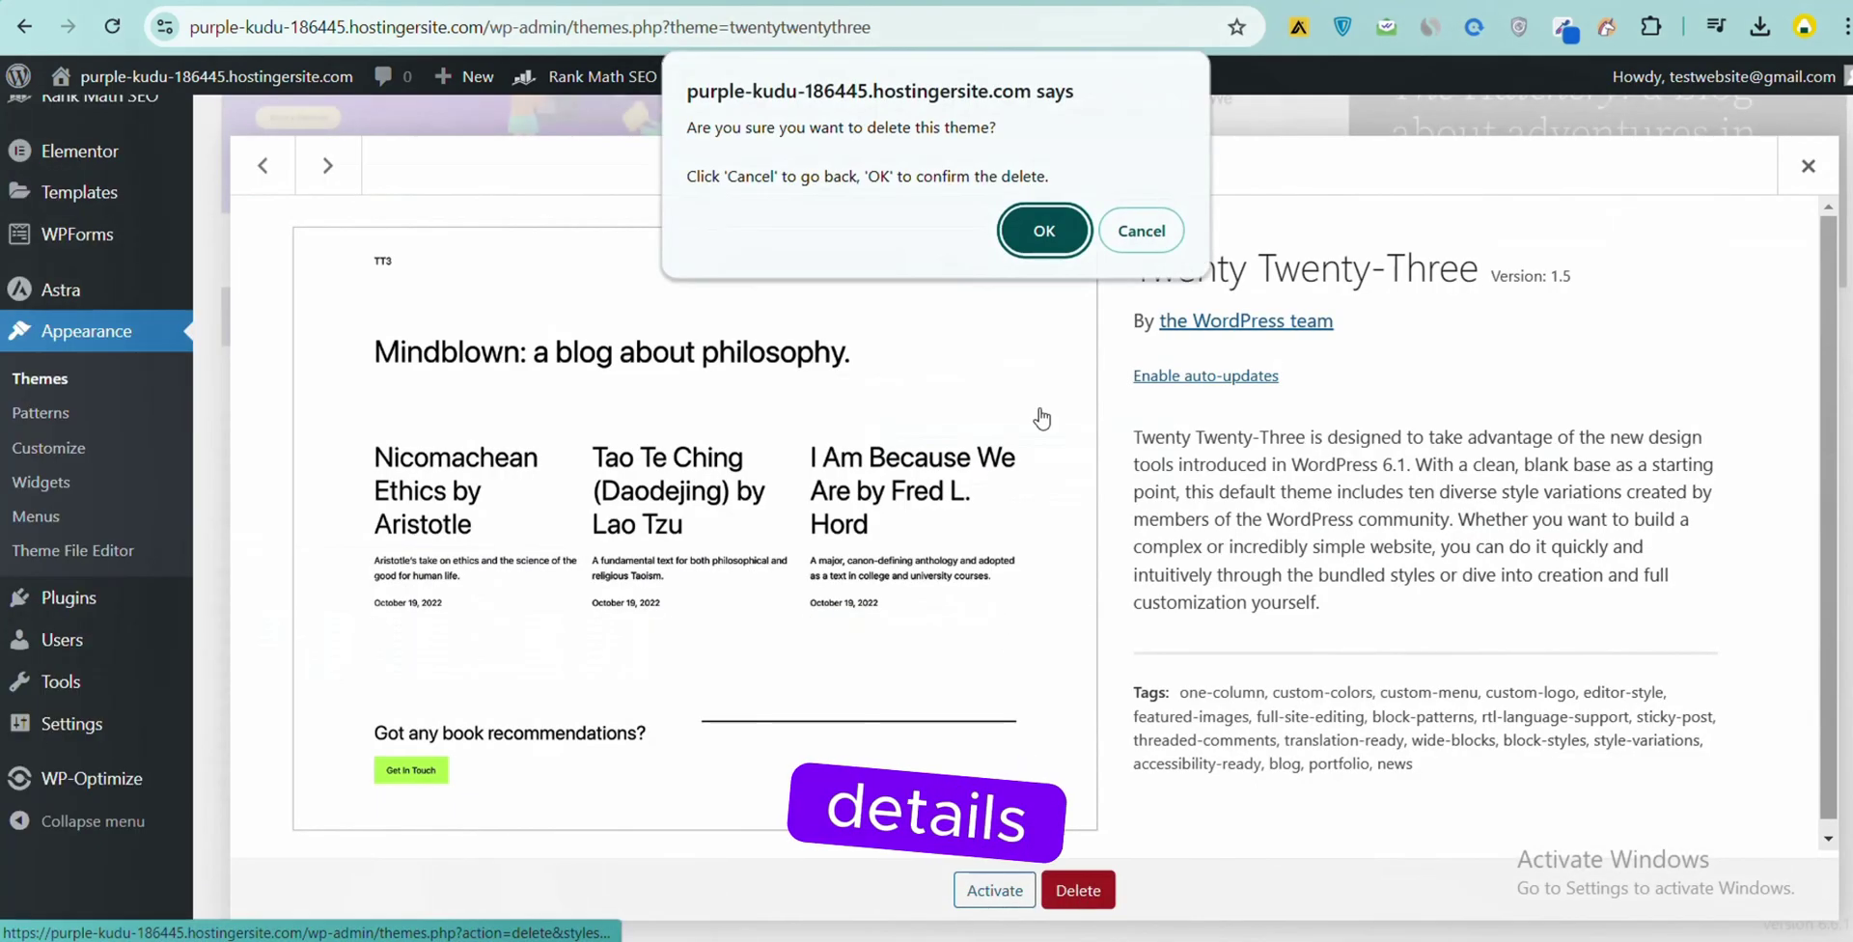
left_click(1049, 249)
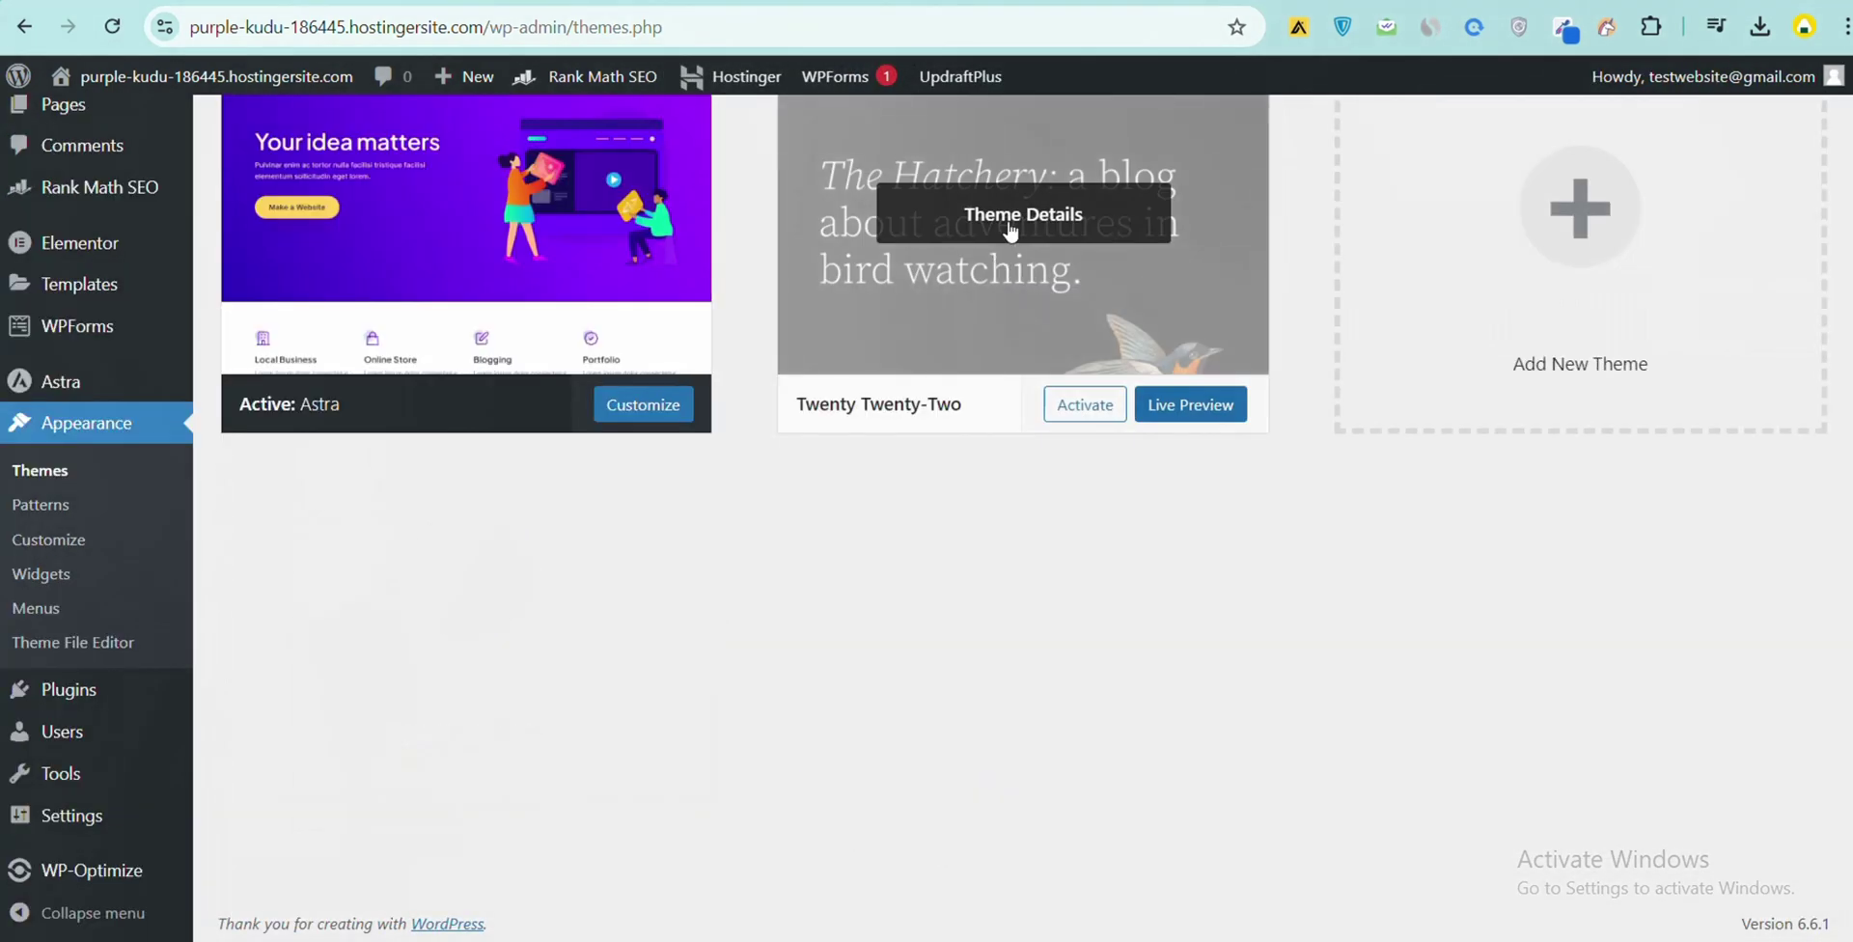
left_click(1010, 232)
left_click(1059, 890)
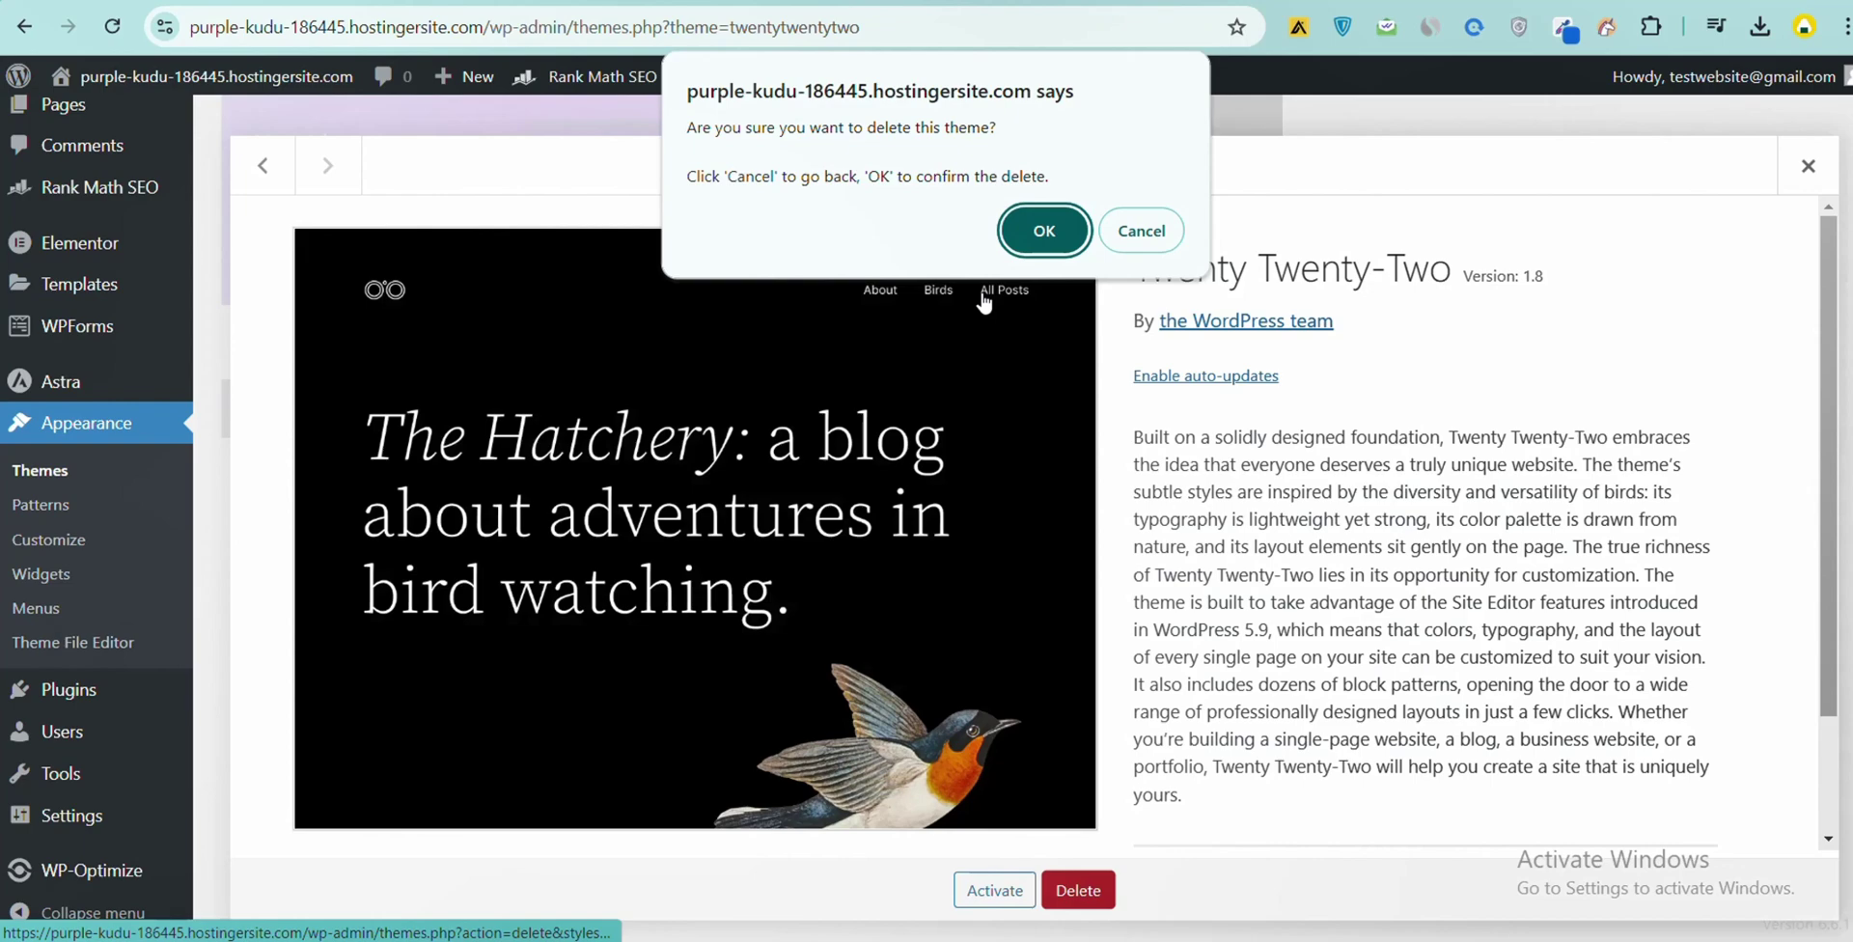
left_click(1056, 229)
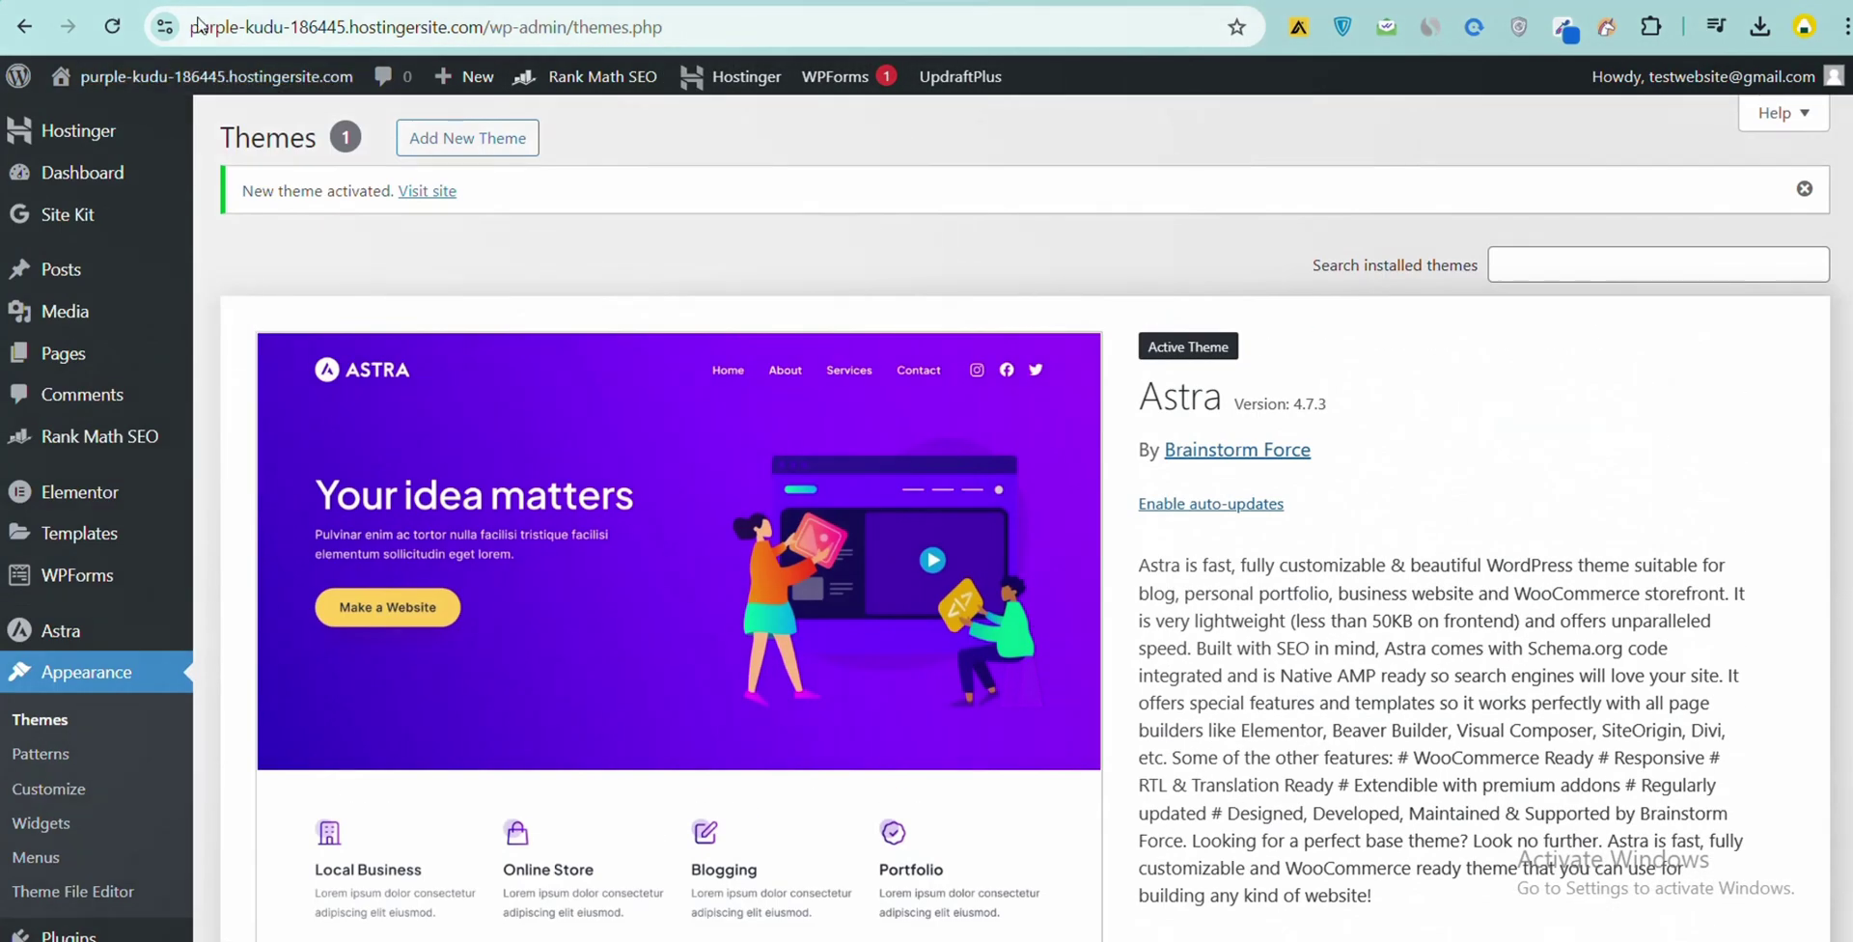
View the live Astra site in a new tab, then return and dismiss the activation notice
mouse_move(147, 76)
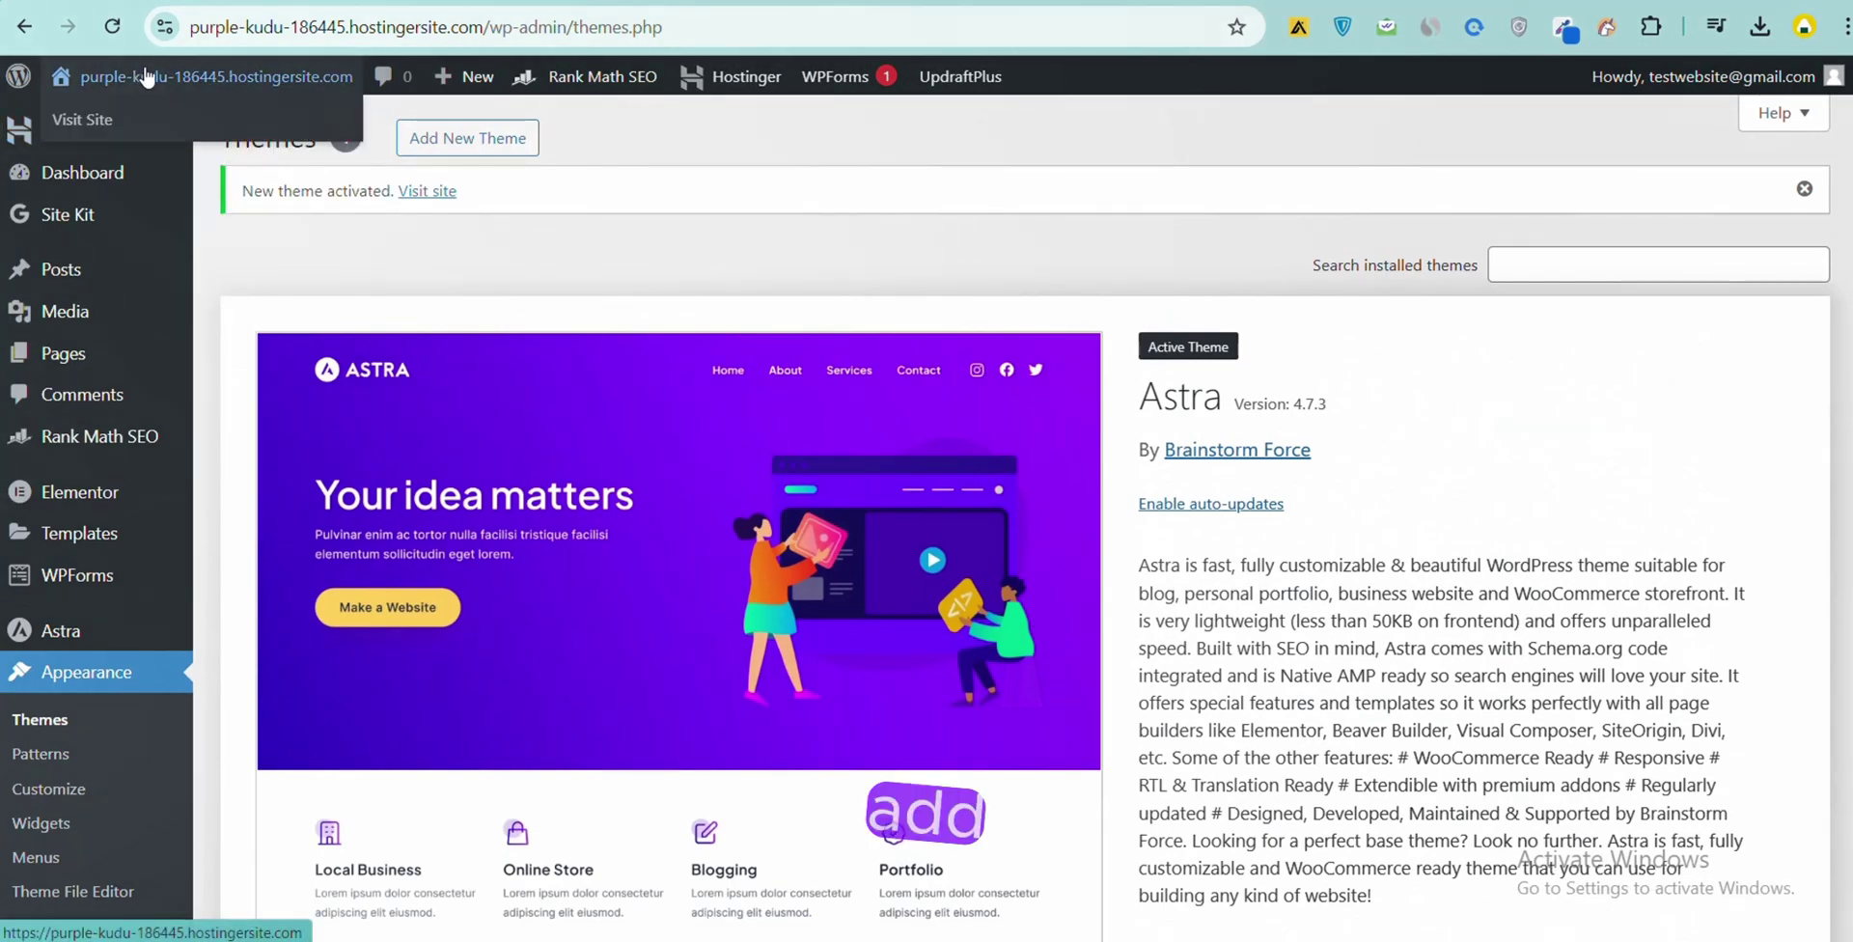
right_click(124, 120)
left_click(166, 144)
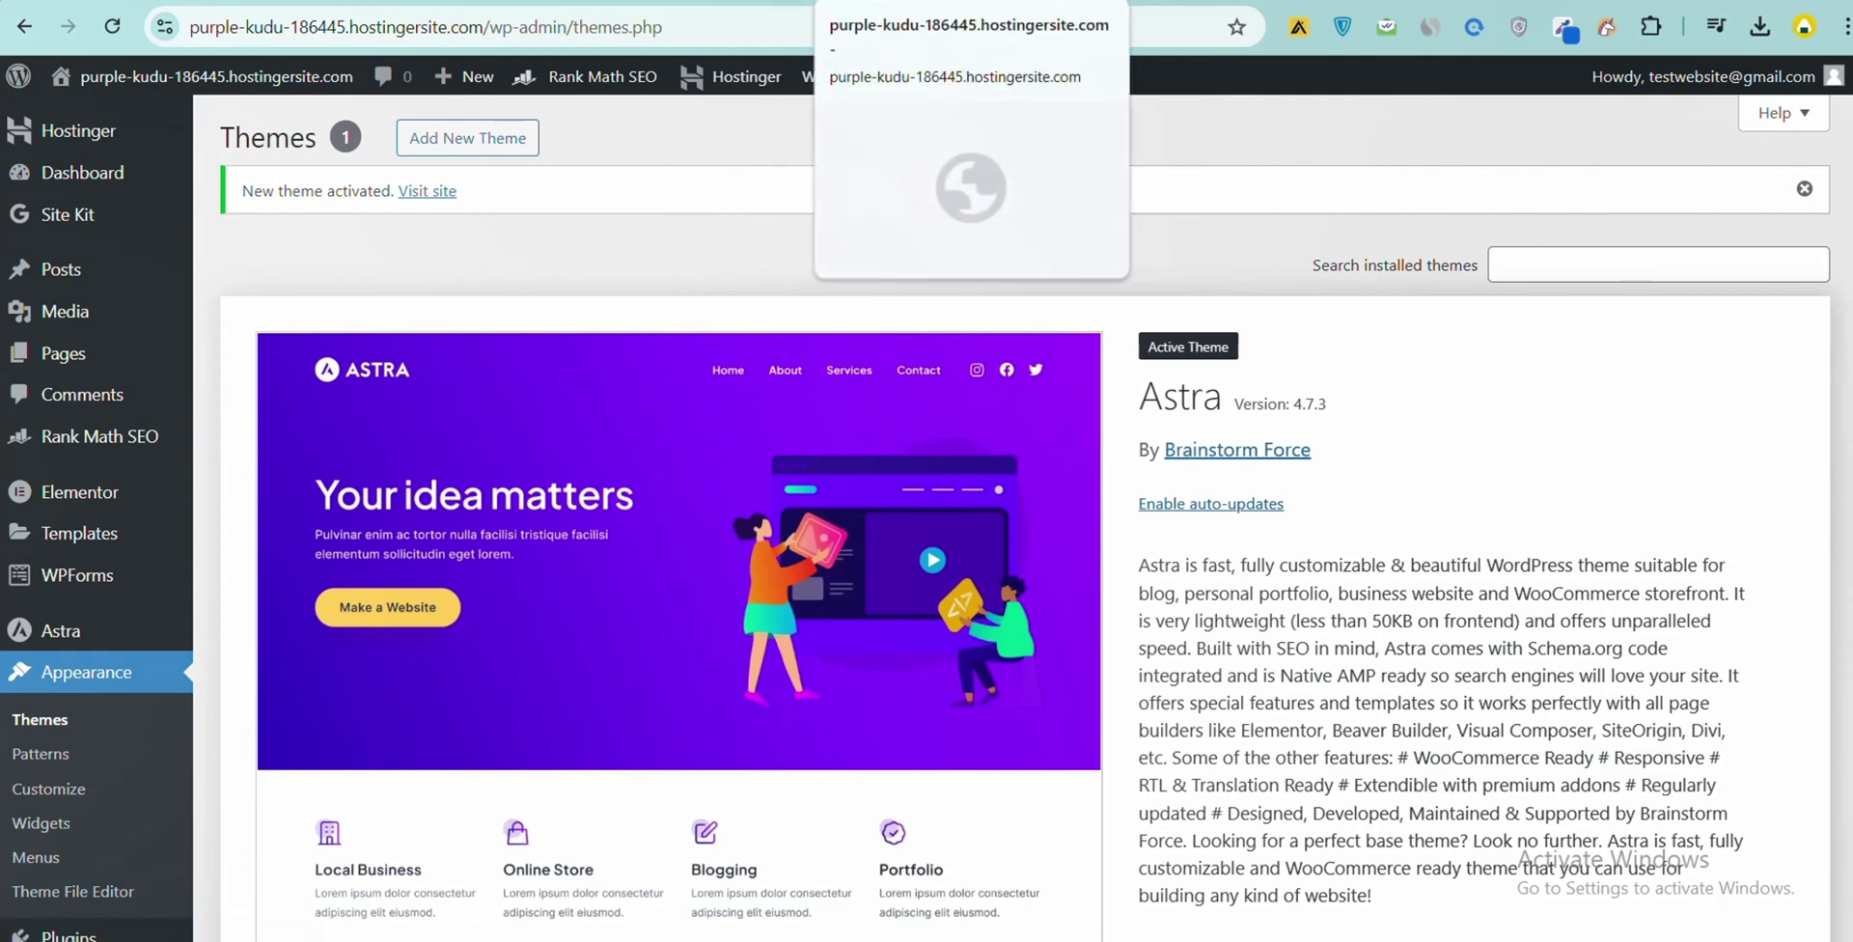
left_click(813, 3)
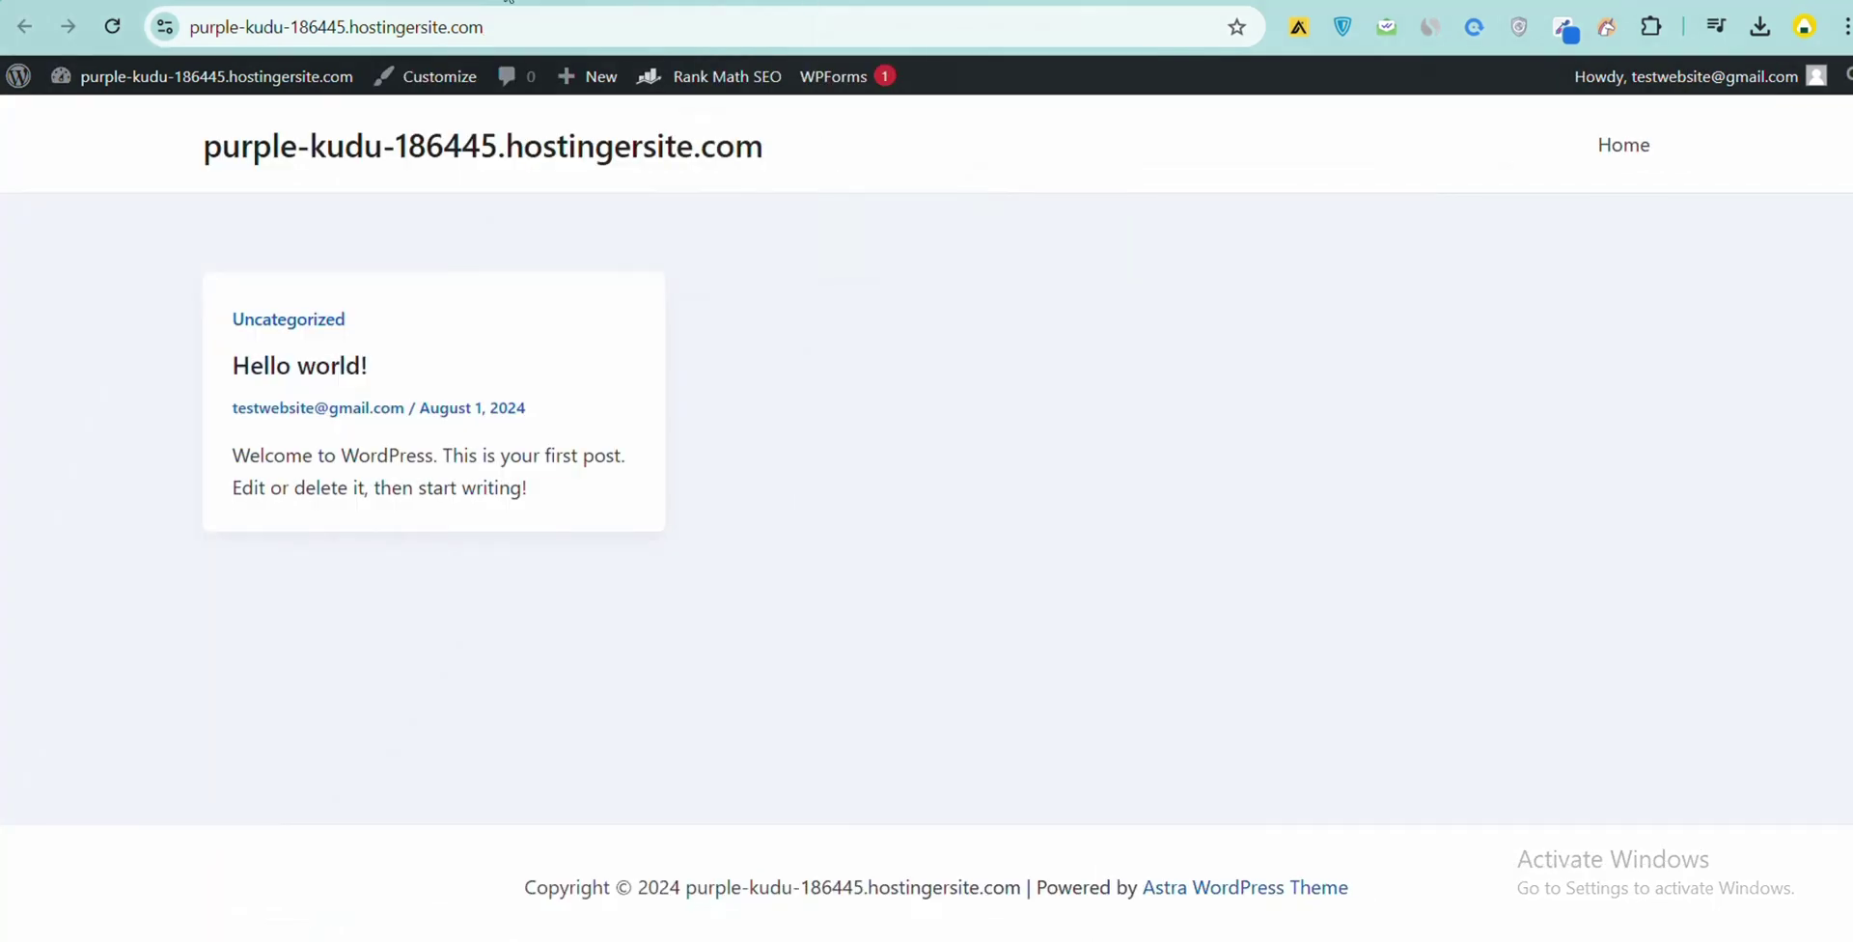
left_click(579, 3)
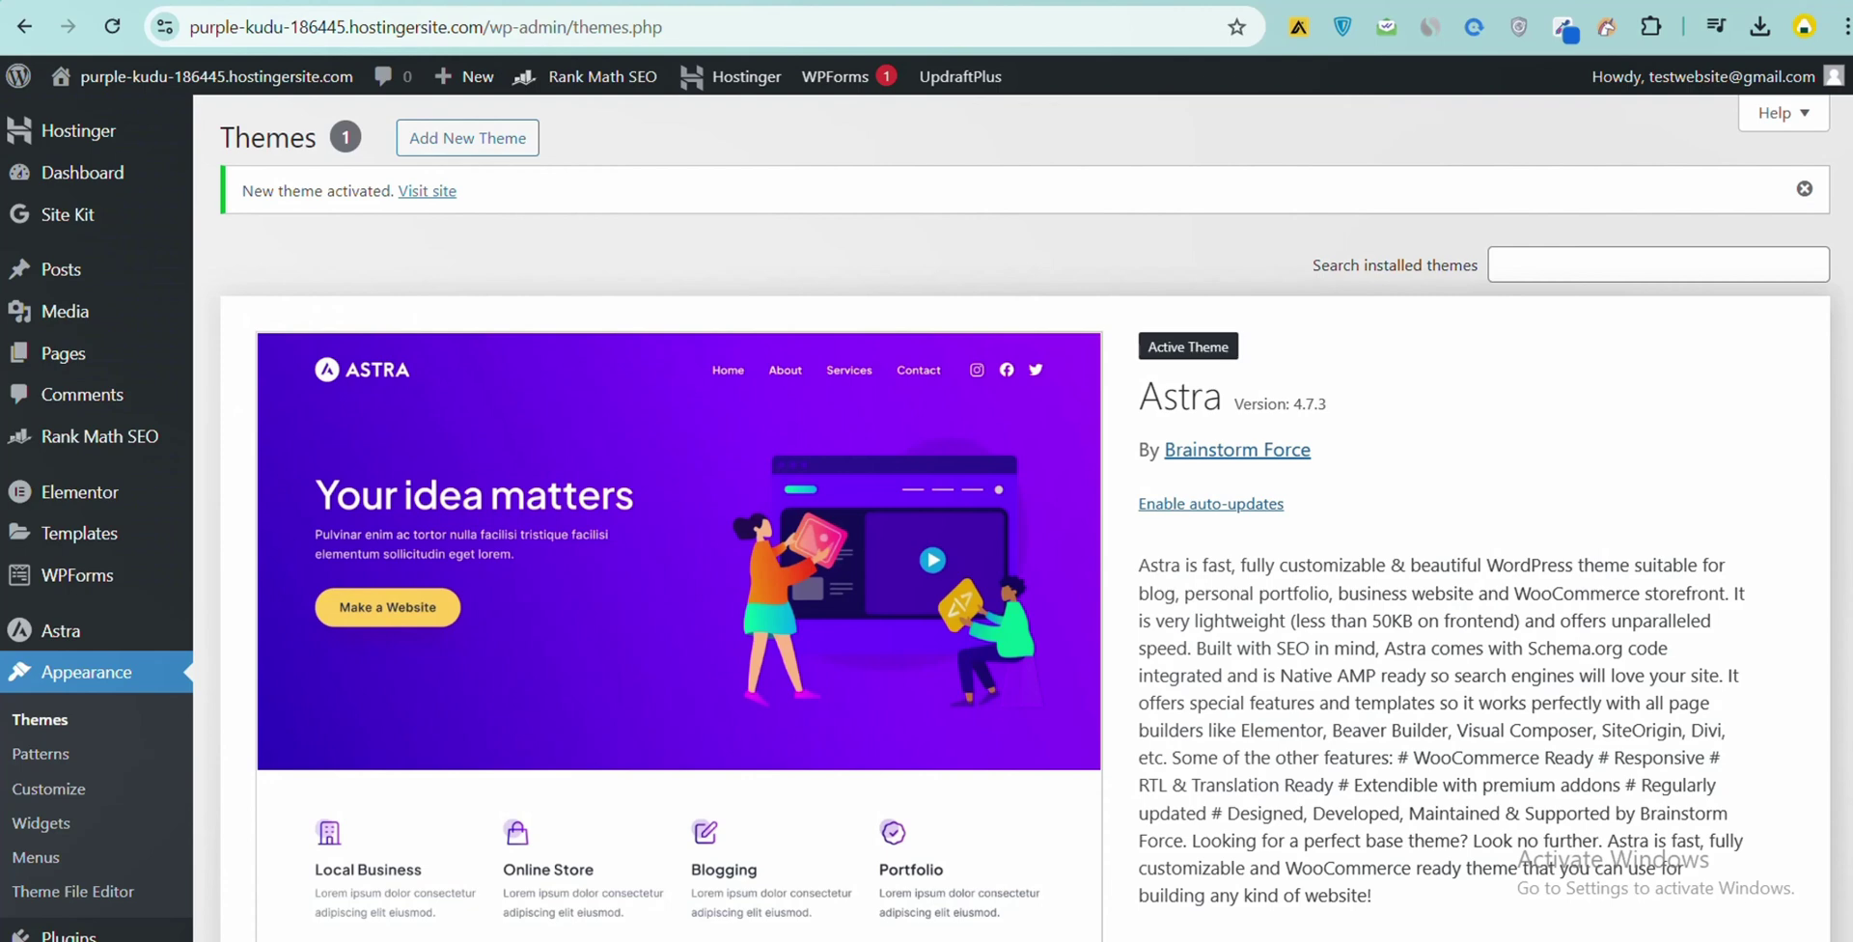
left_click(1804, 191)
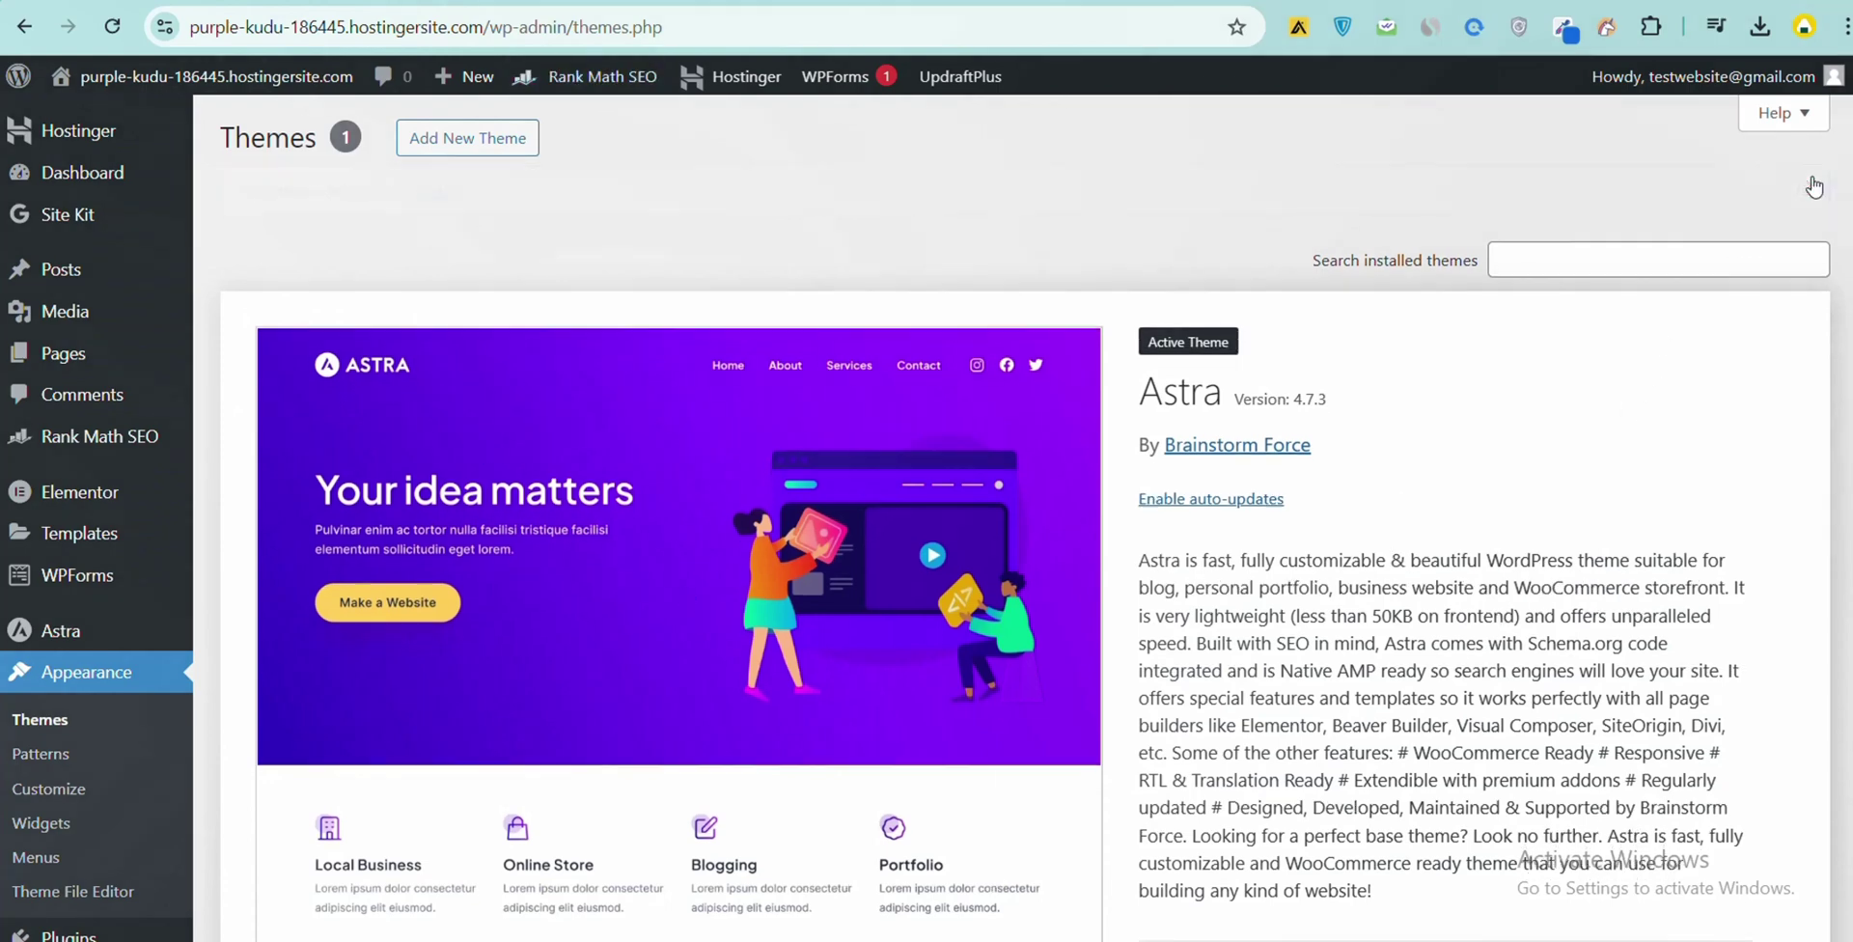
Browse through Astra's welcome dashboard, then switch to its Settings page
mouse_move(39, 630)
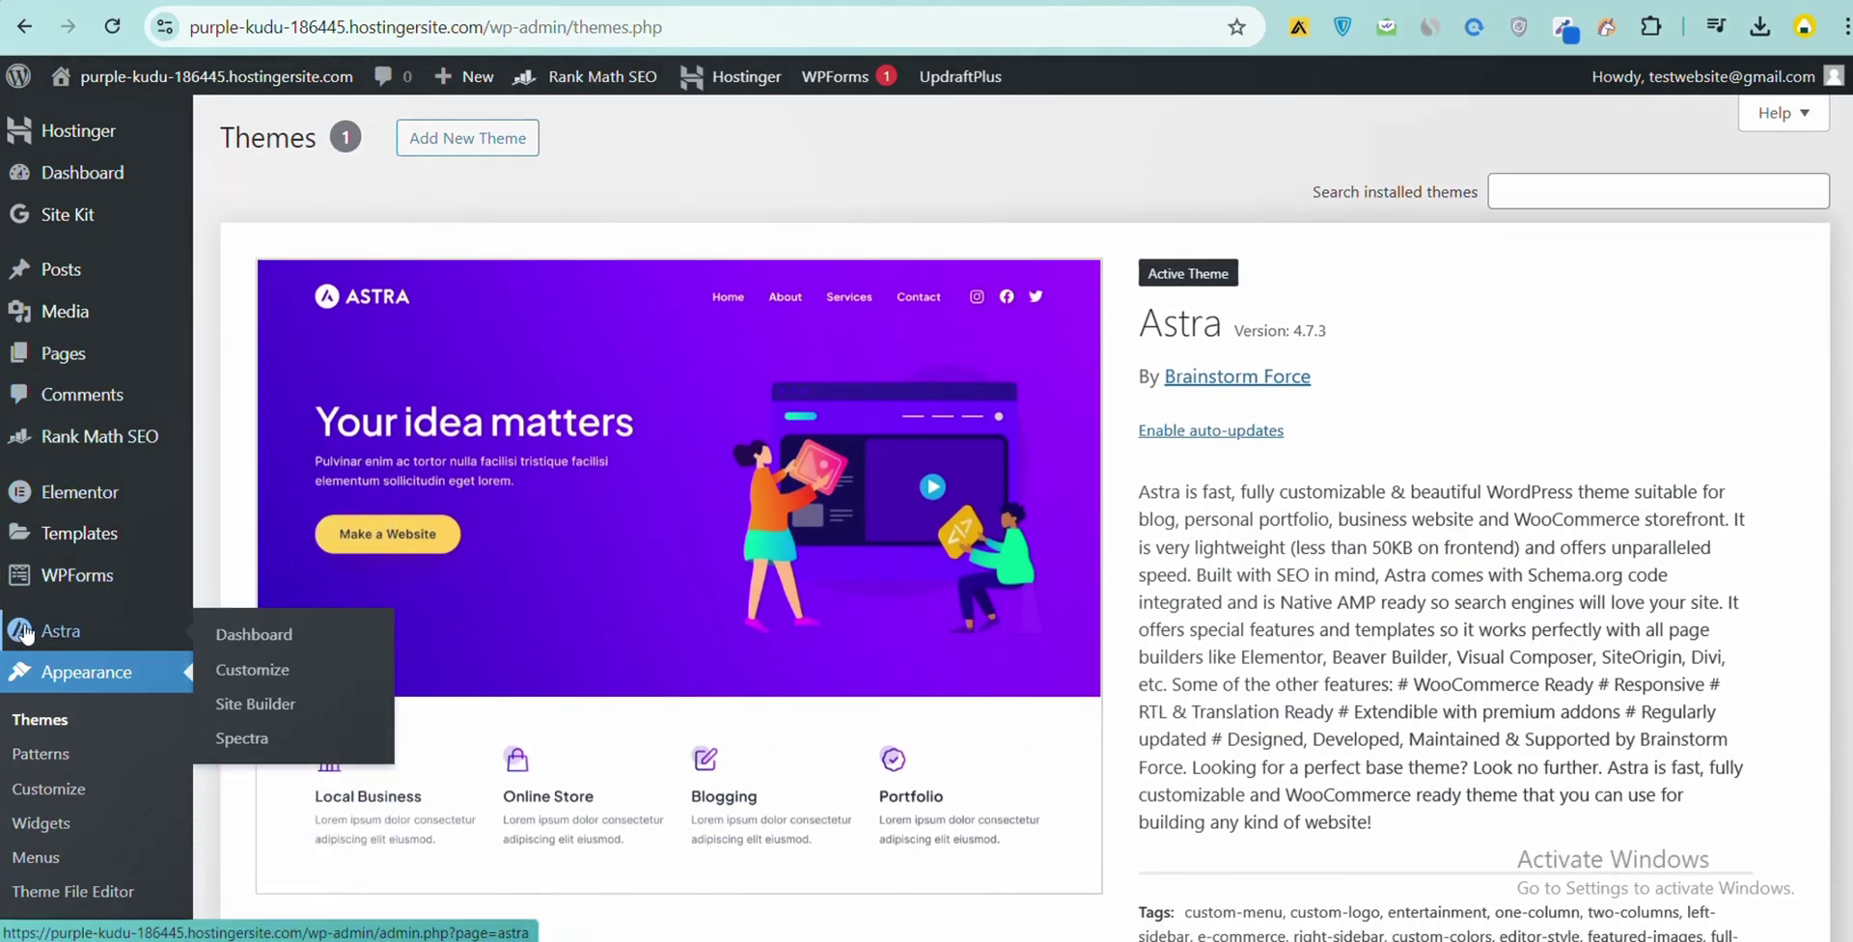
left_click(255, 639)
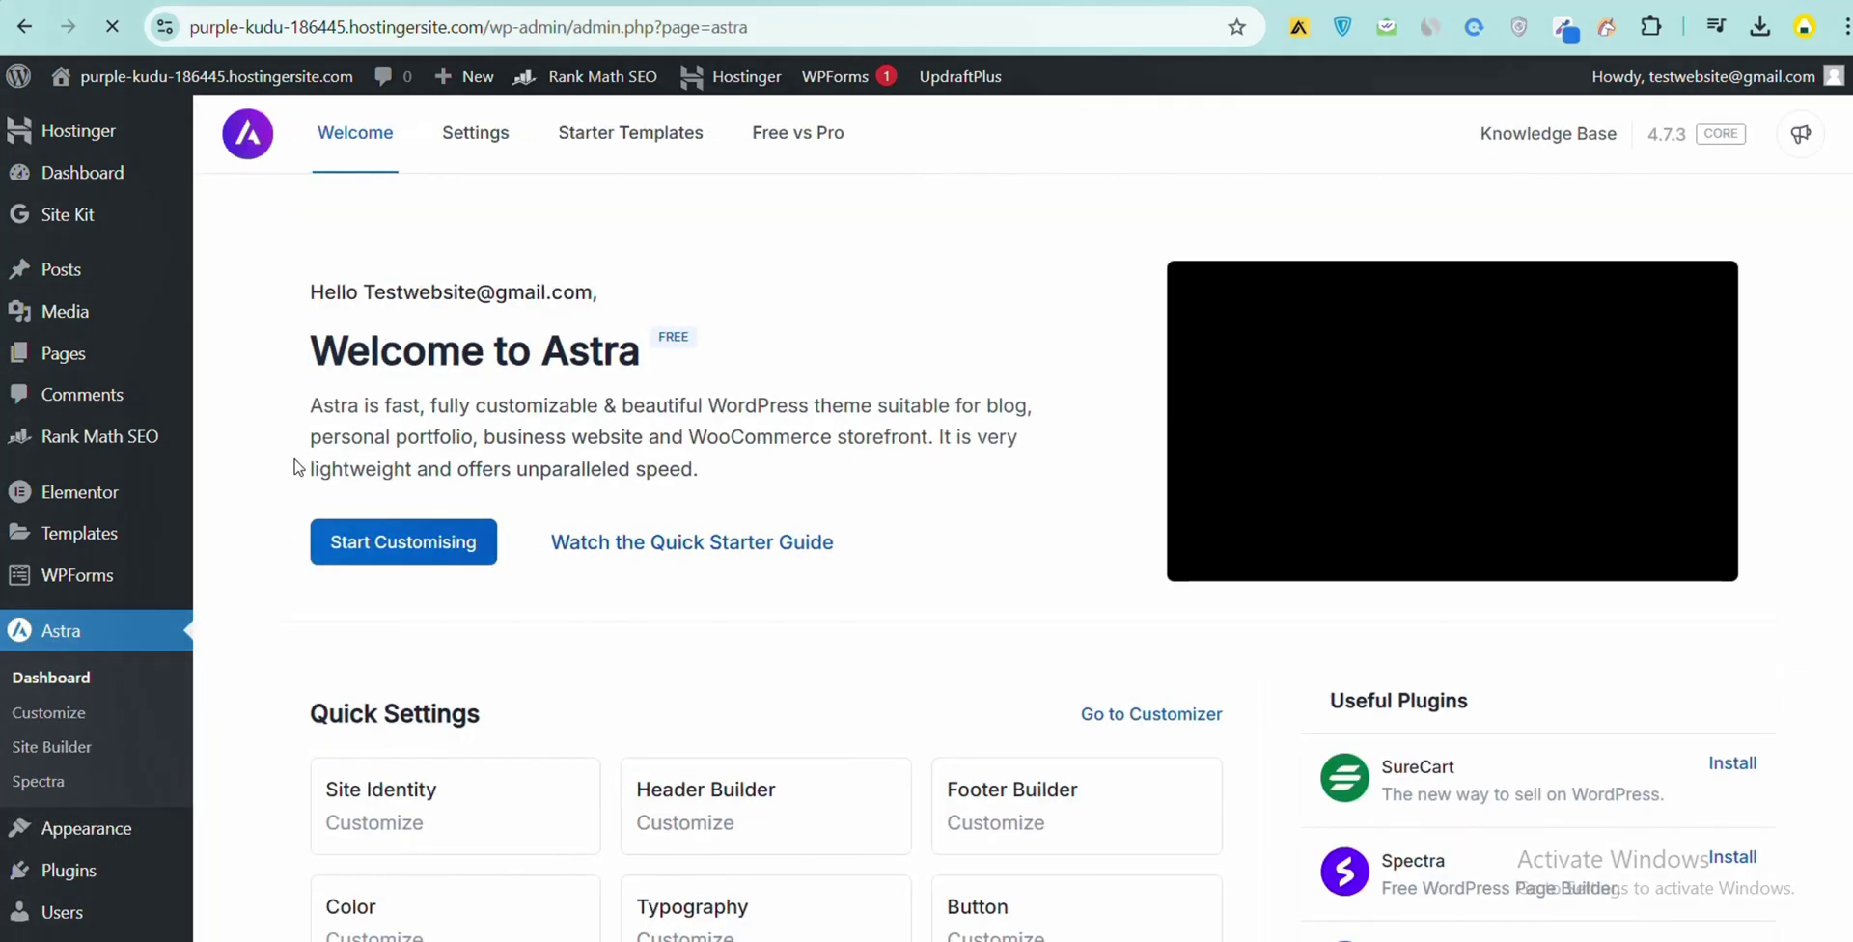
scroll(563, 496, "down", 5)
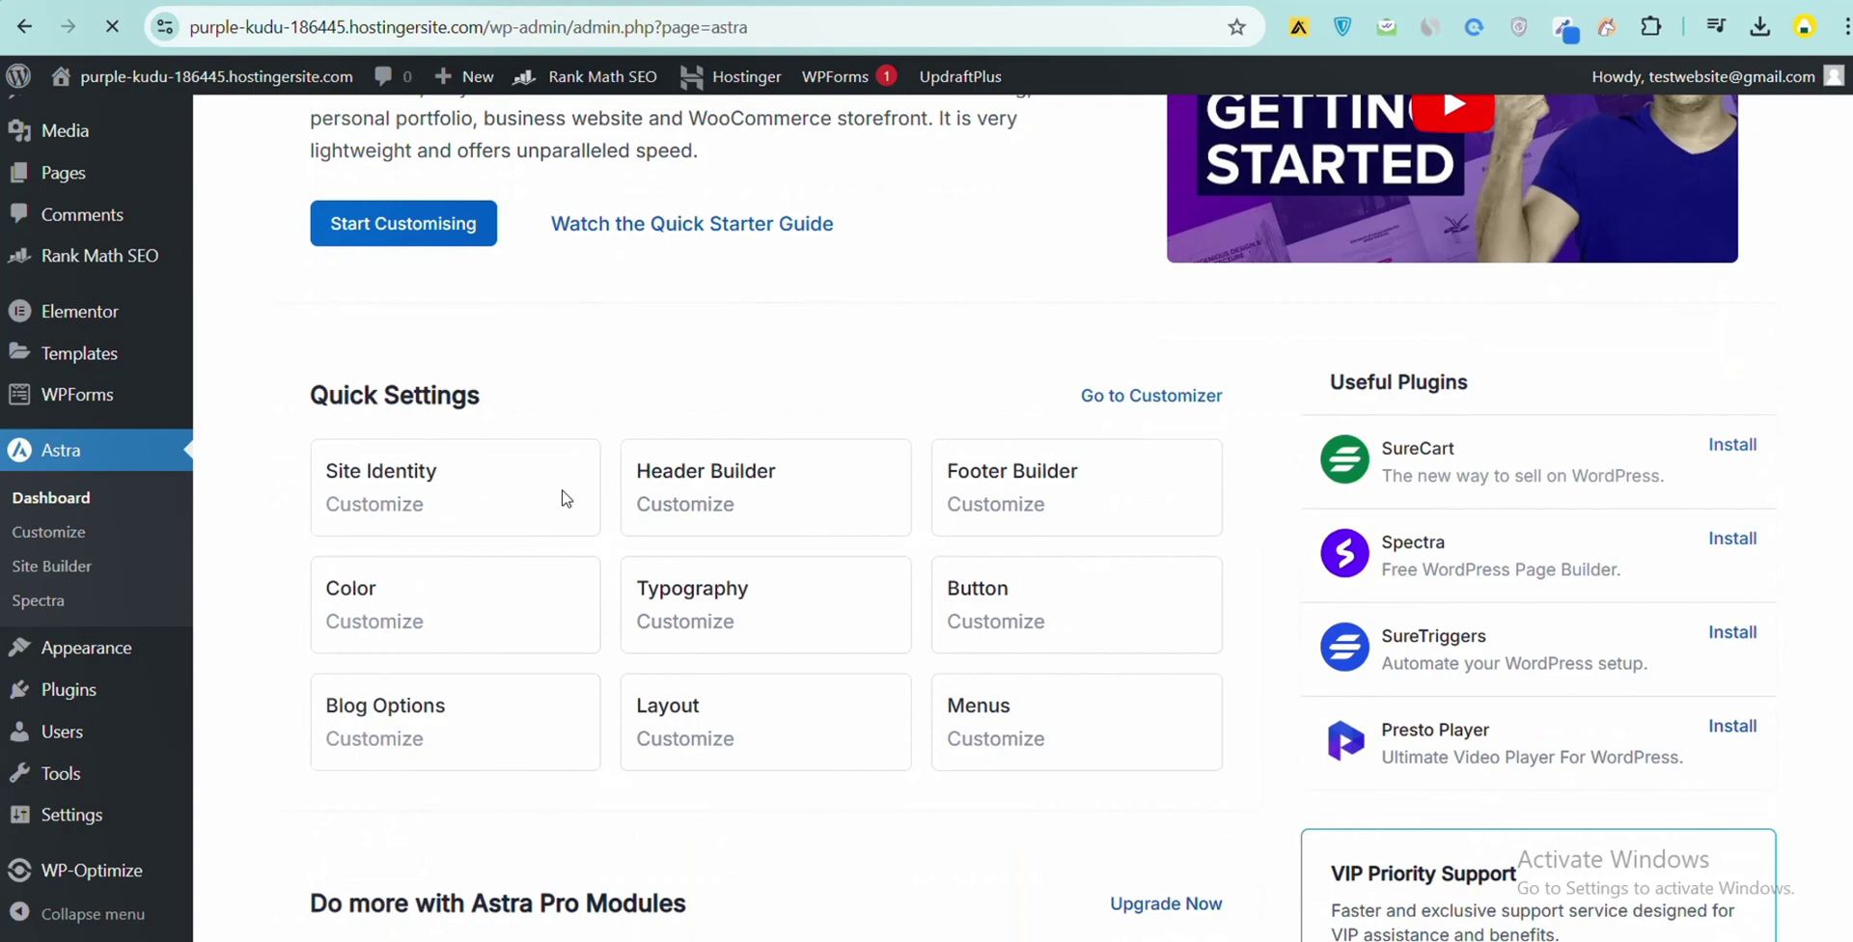
scroll(587, 512, "down", 1)
scroll(623, 468, "down", 5)
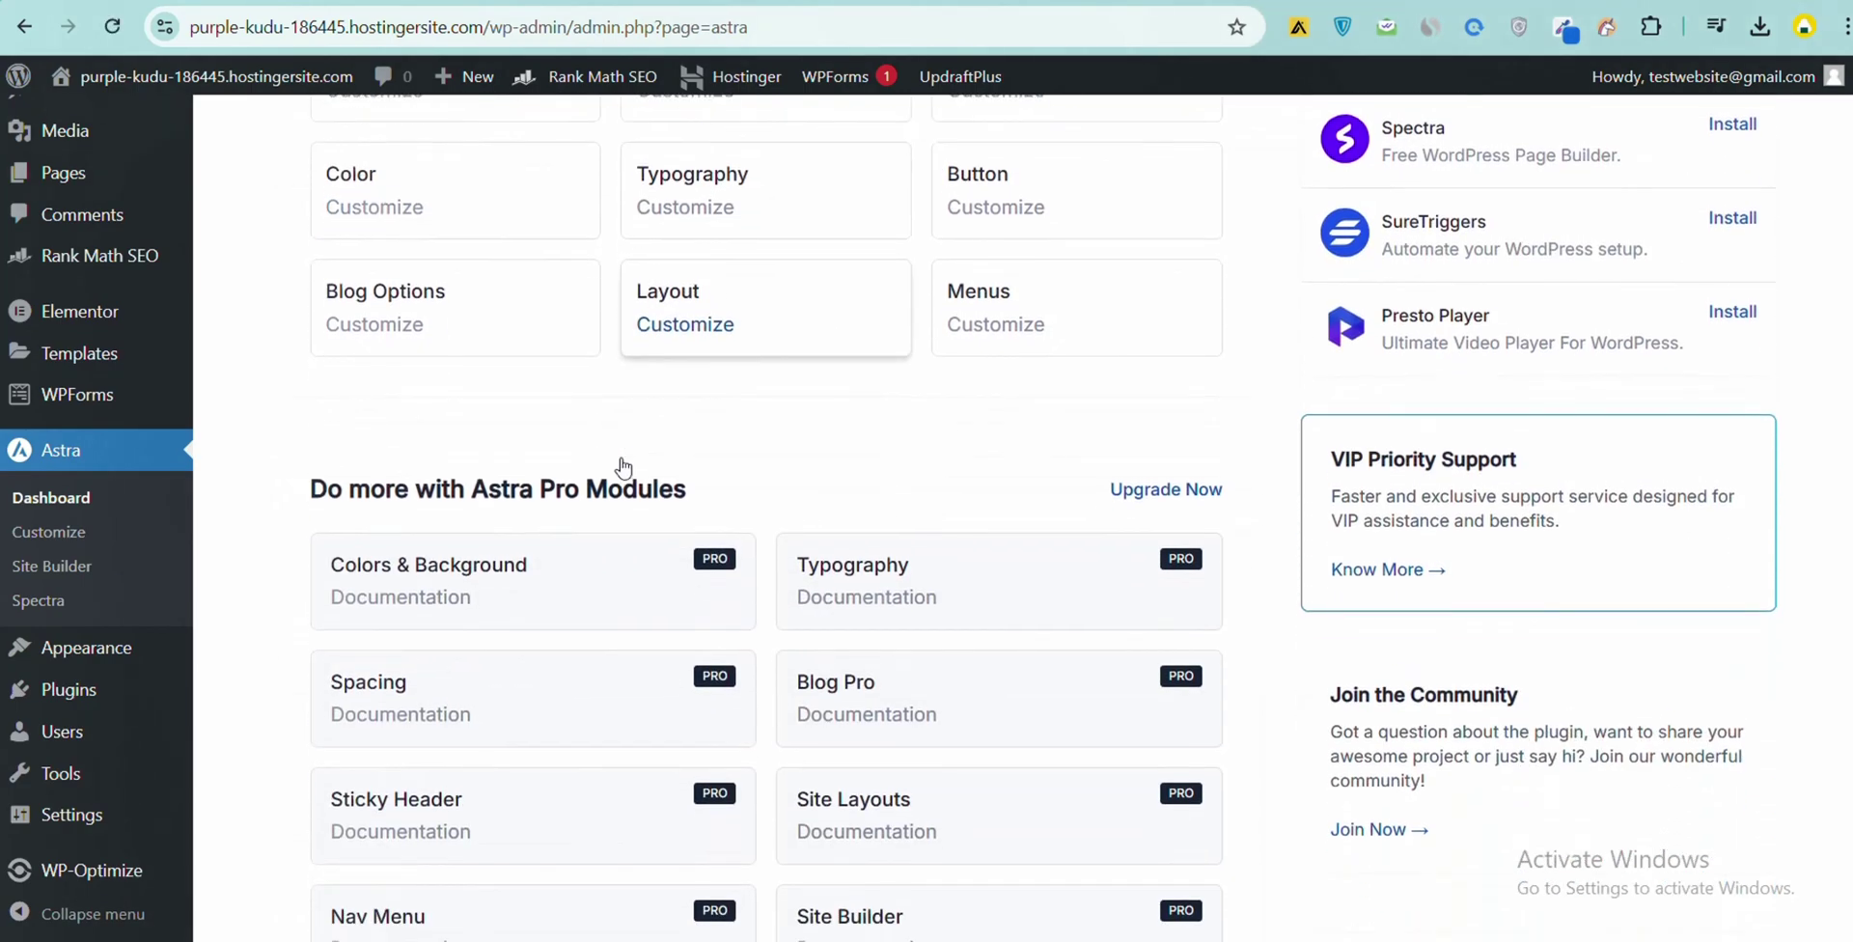
scroll(619, 483, "down", 5)
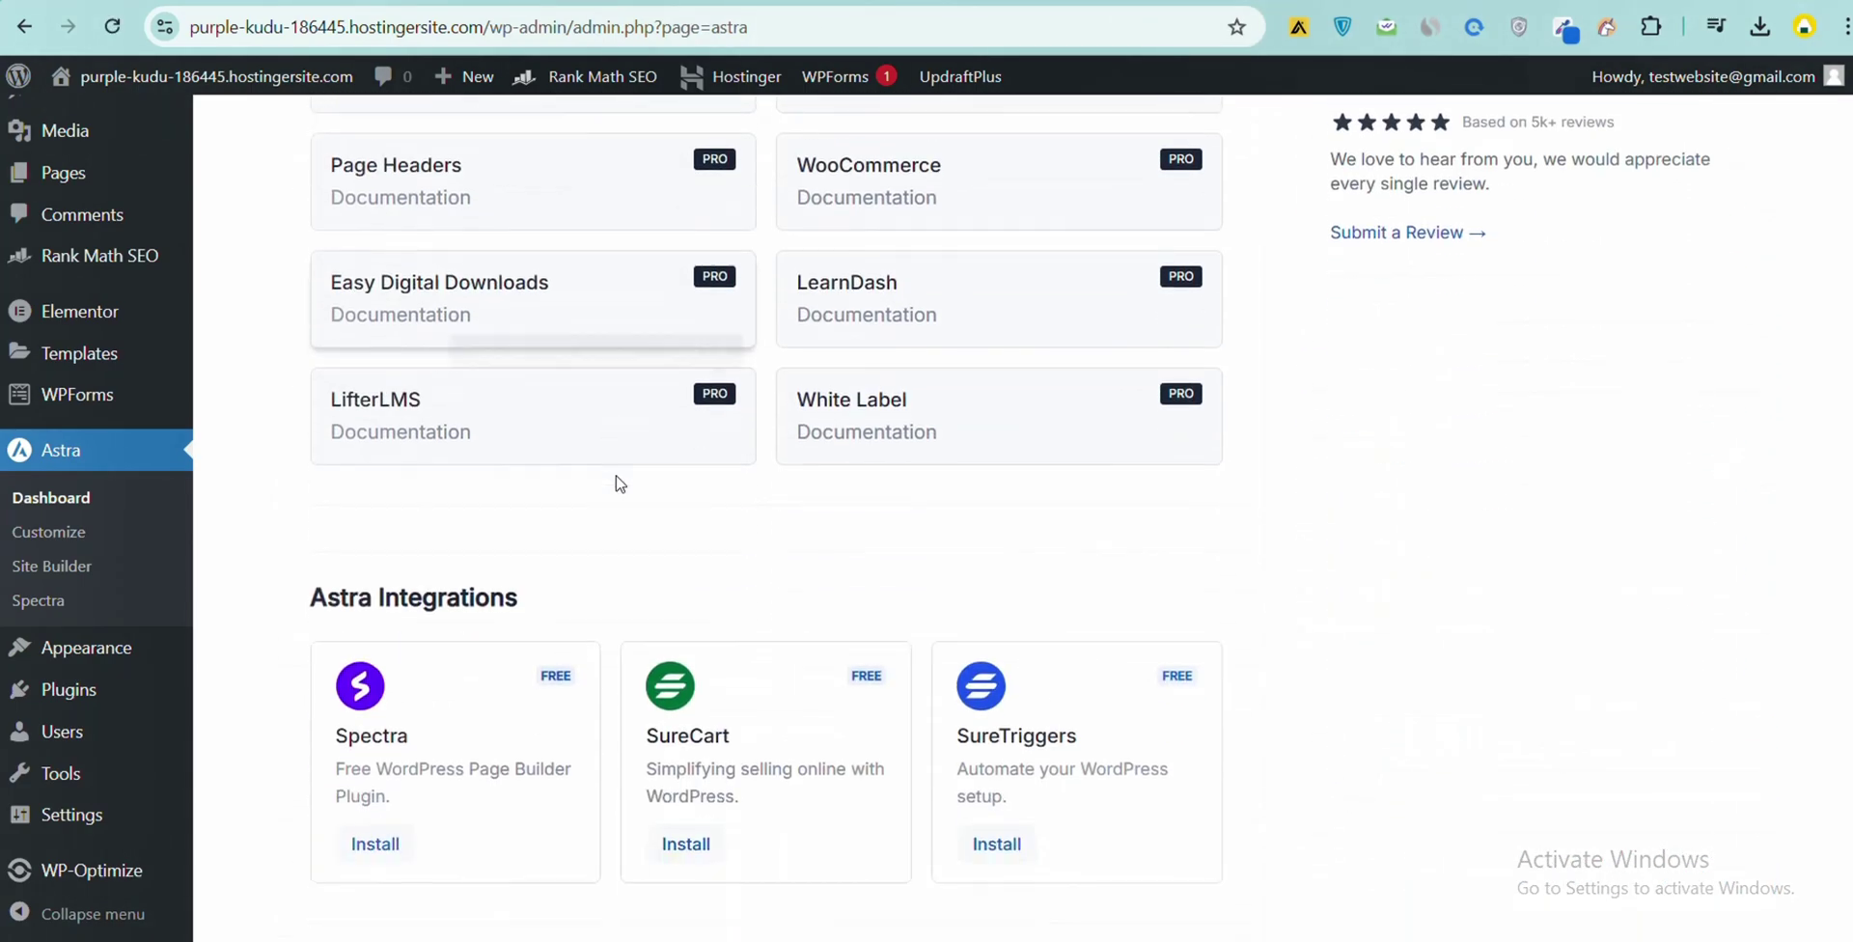
scroll(589, 672, "up", 12)
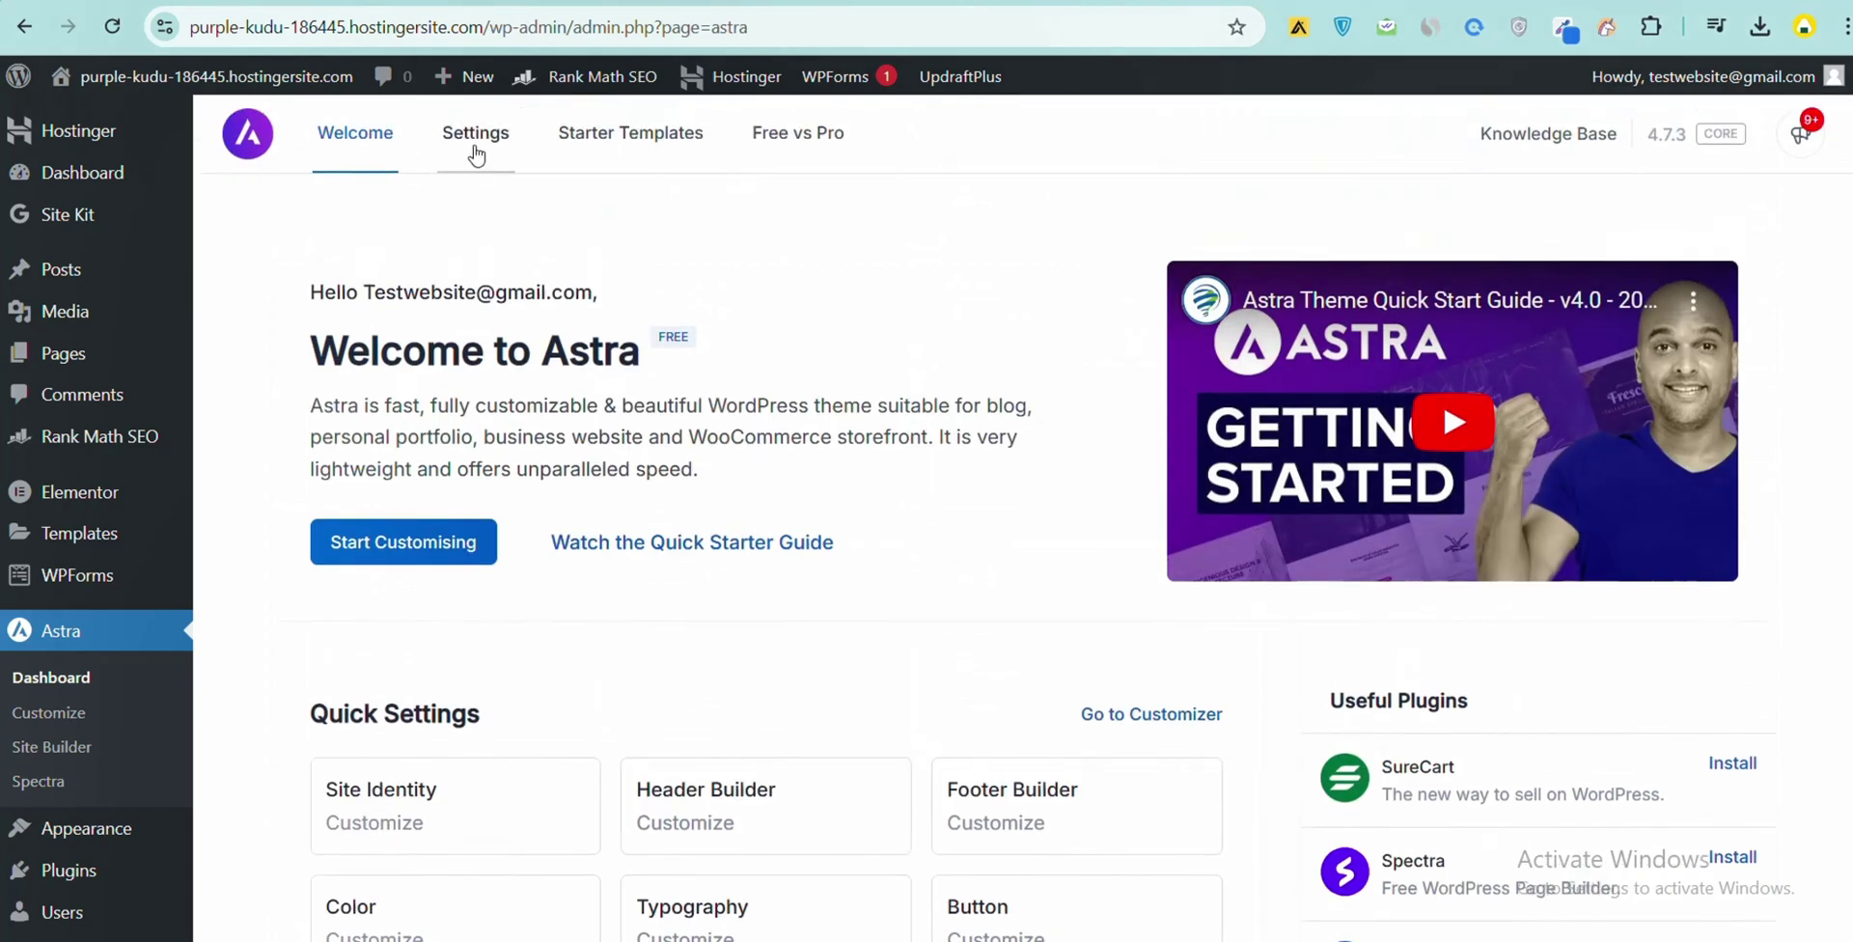
left_click(476, 154)
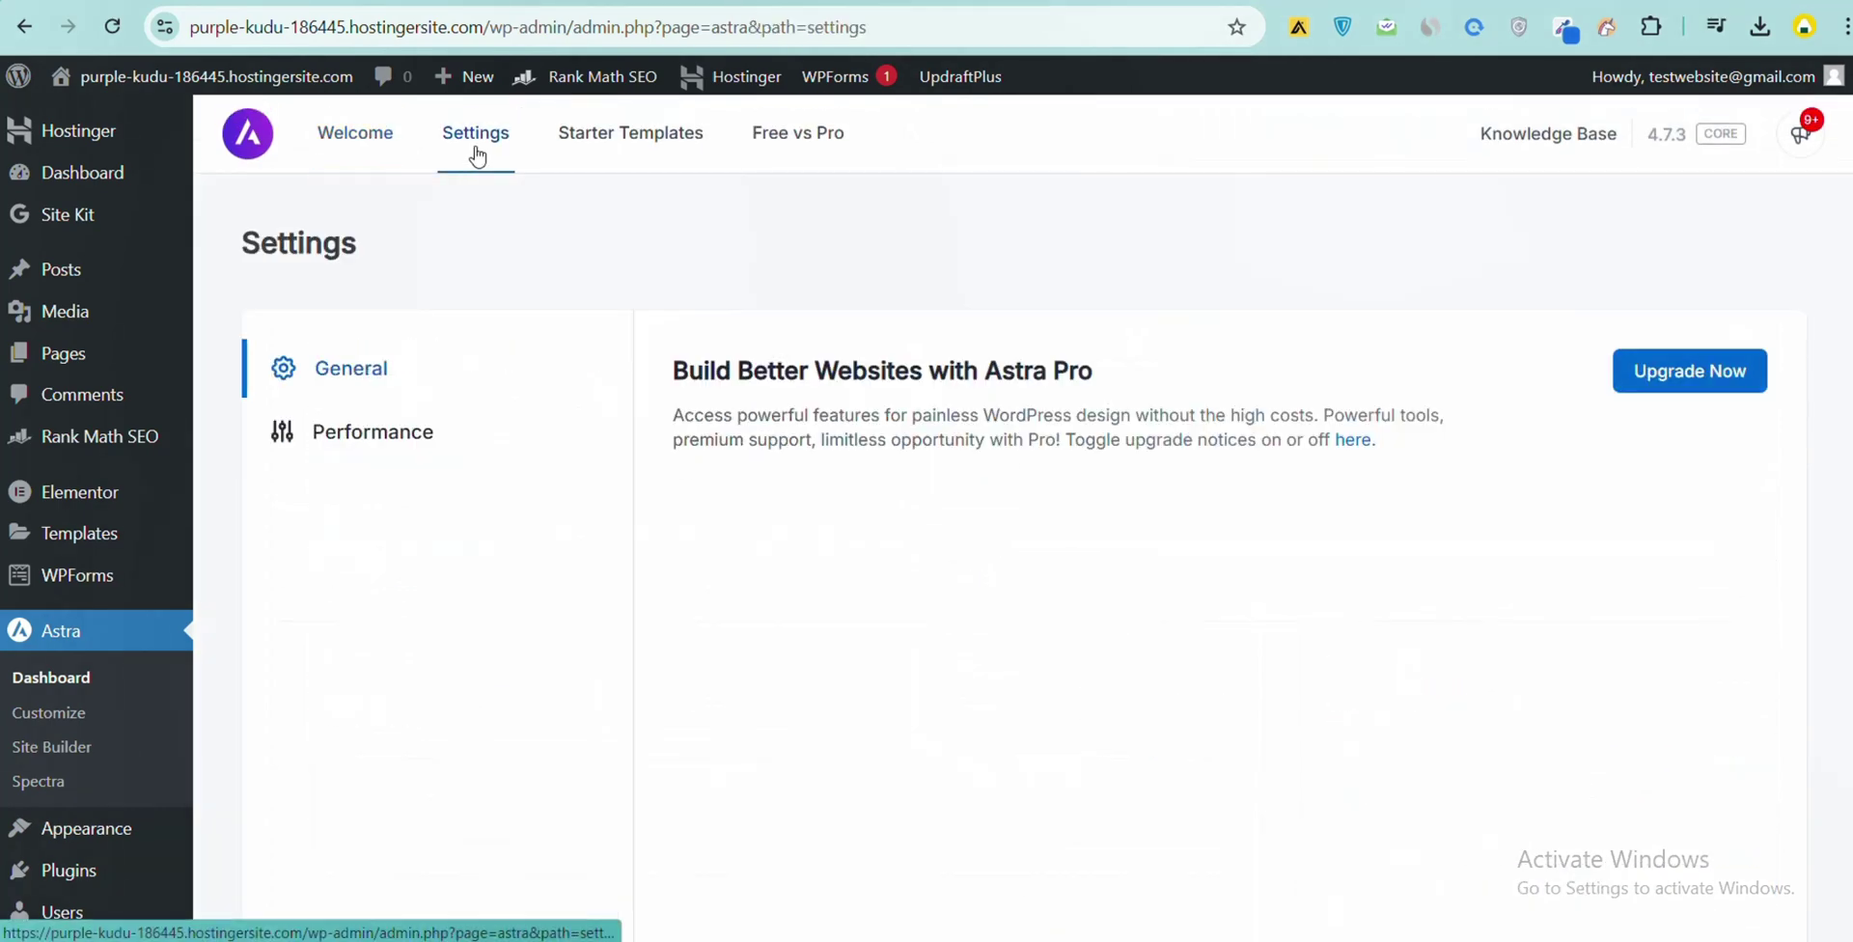
Install and activate the Starter Templates plugin from its Astra tab
left_click(647, 130)
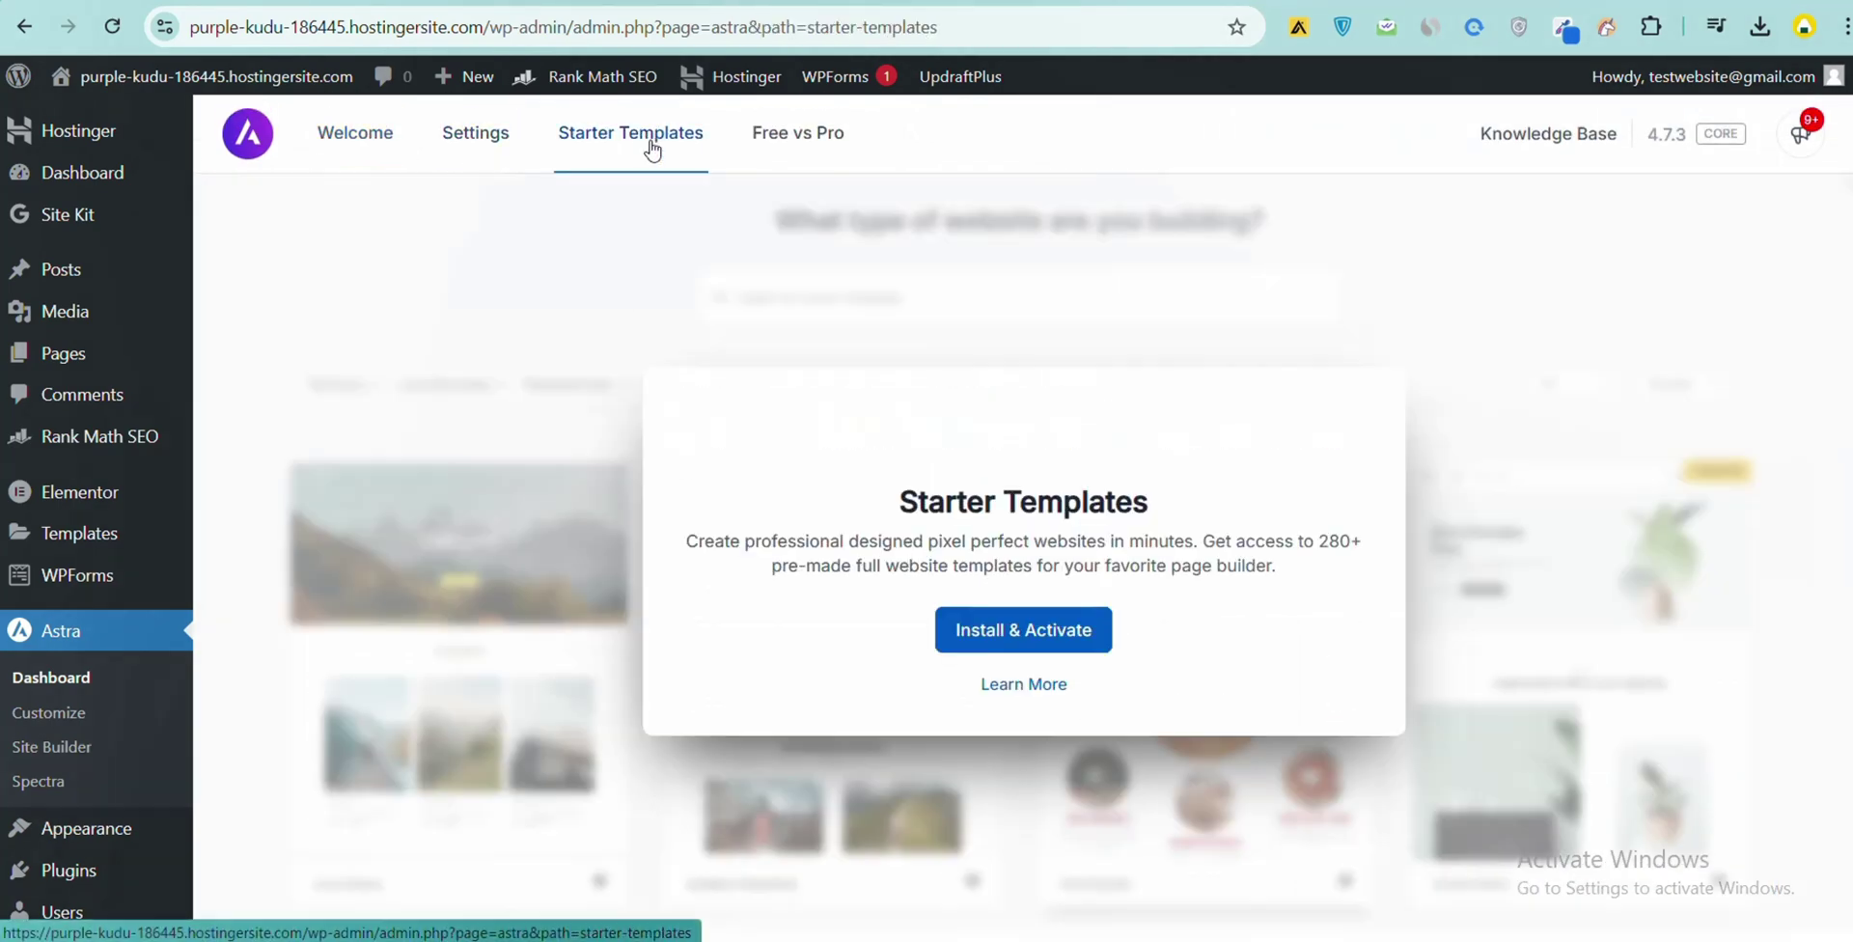
left_click(993, 628)
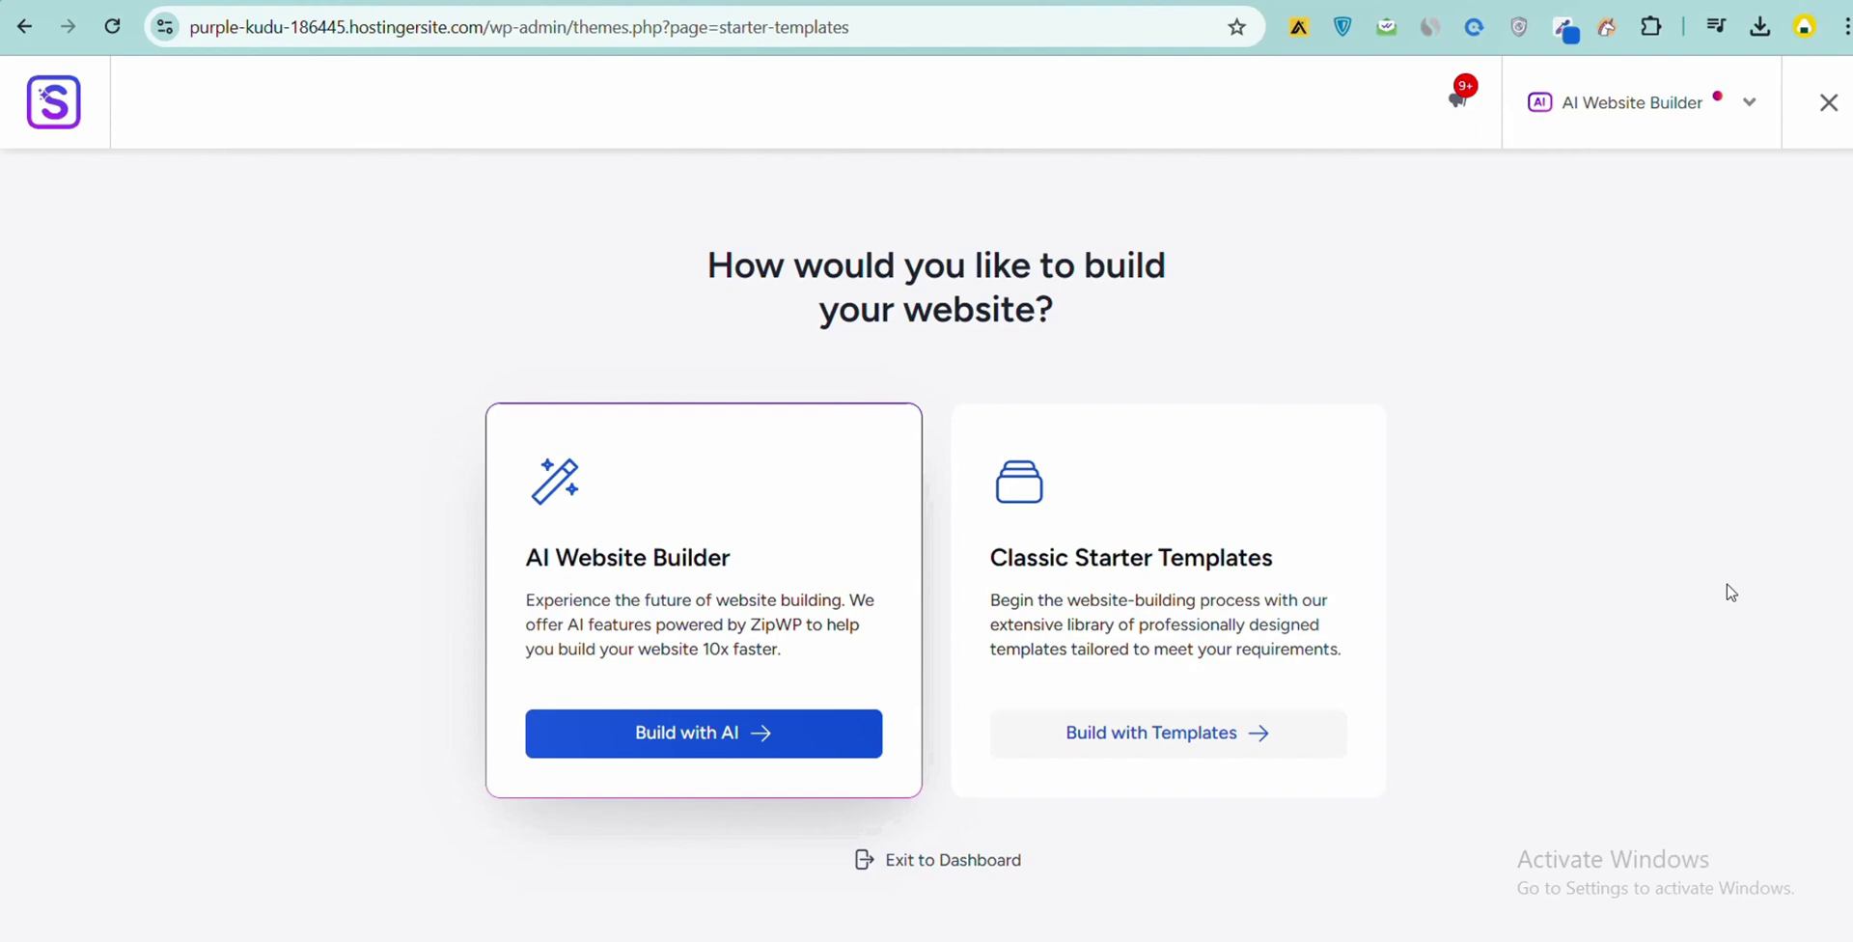
Choose Build with Templates and scroll through the template library
left_click(1134, 746)
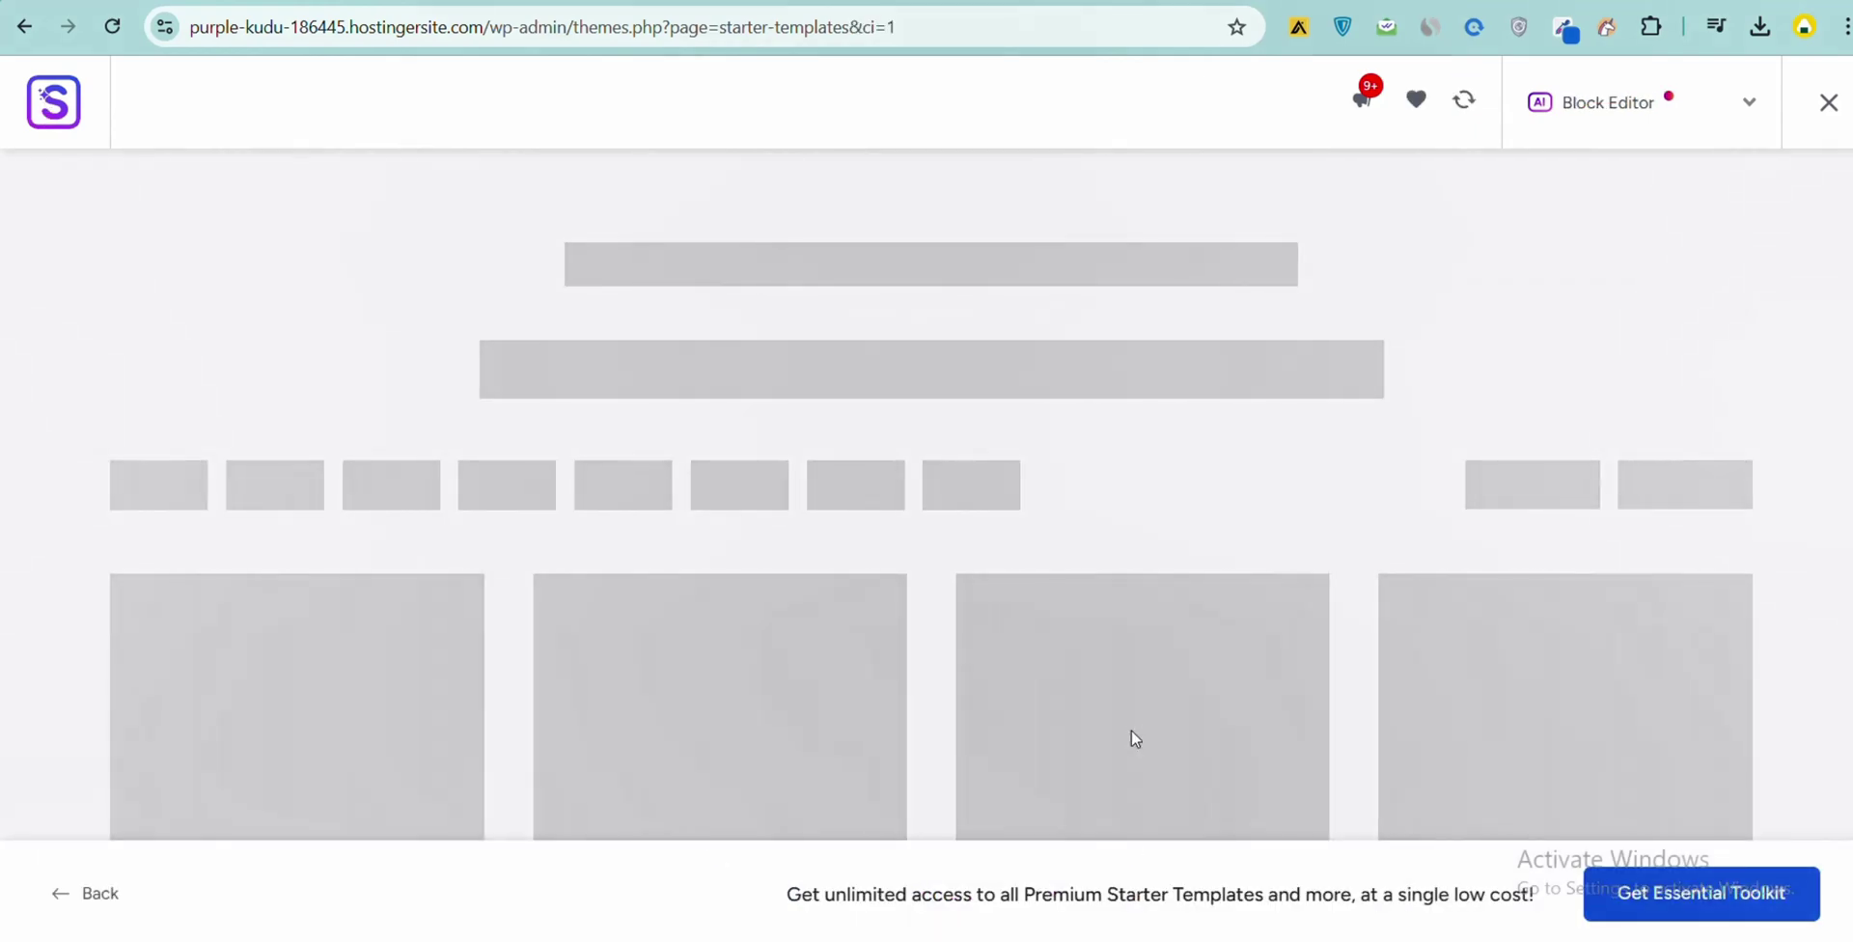
scroll(831, 380, "down", 7)
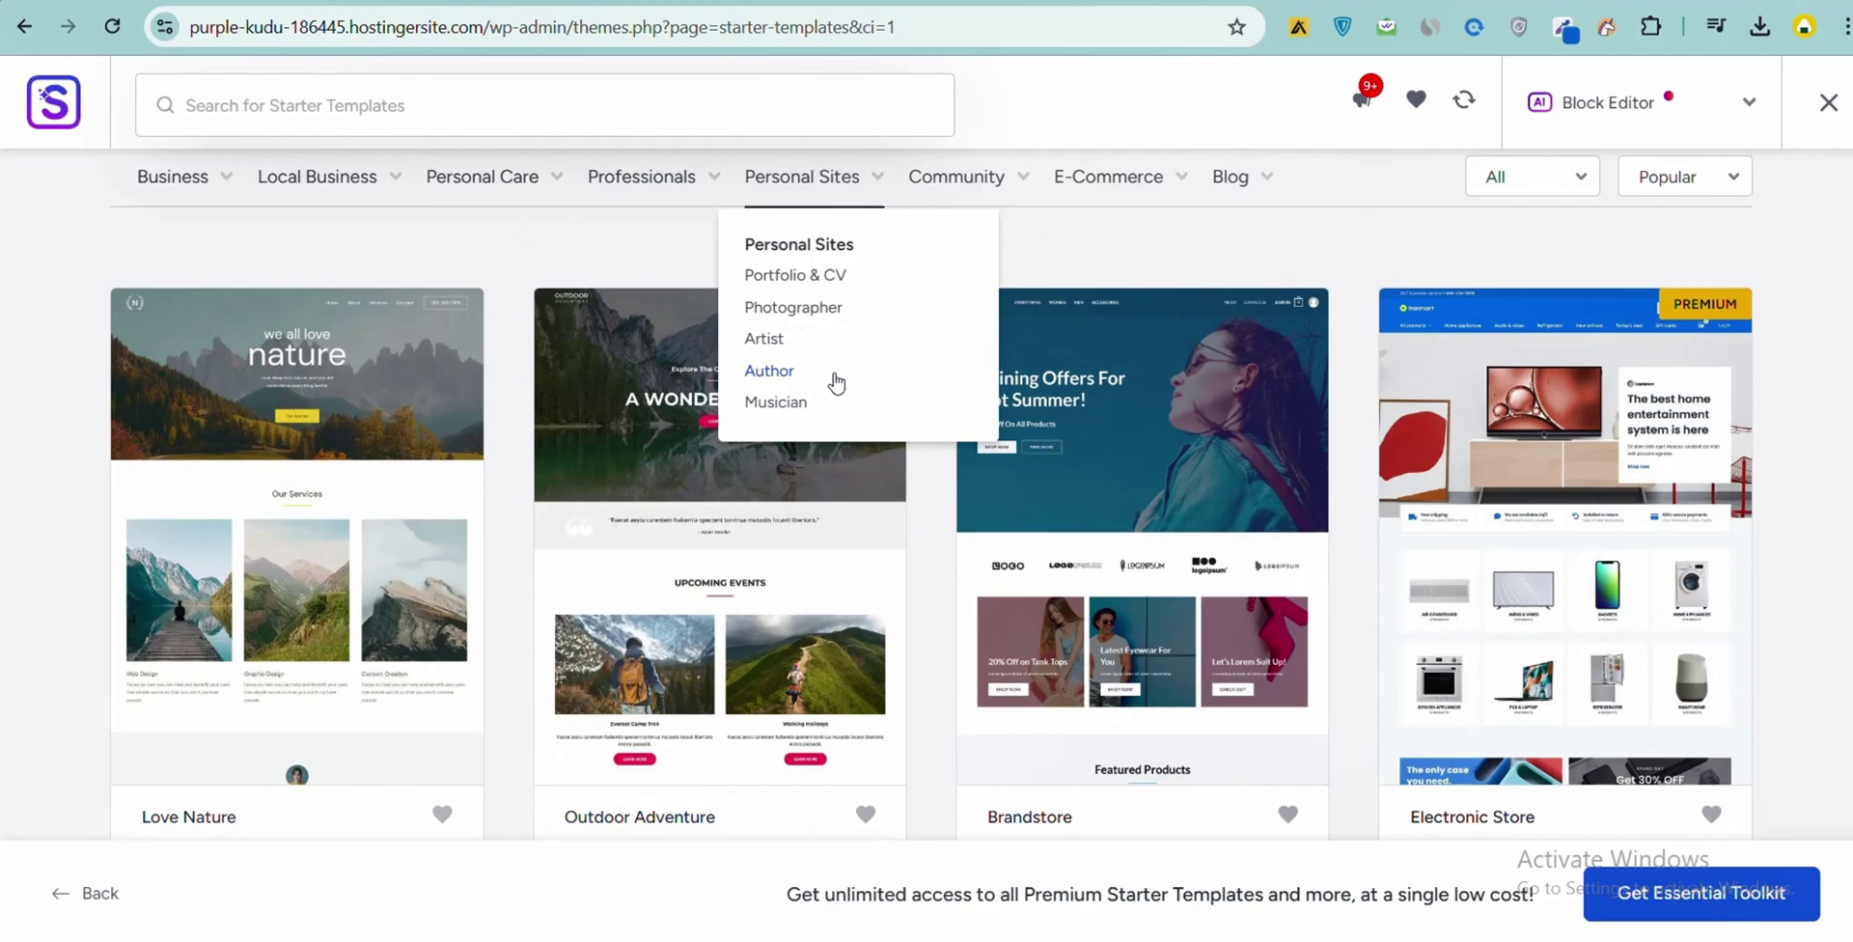
scroll(893, 581, "up", 3)
scroll(892, 581, "down", 10)
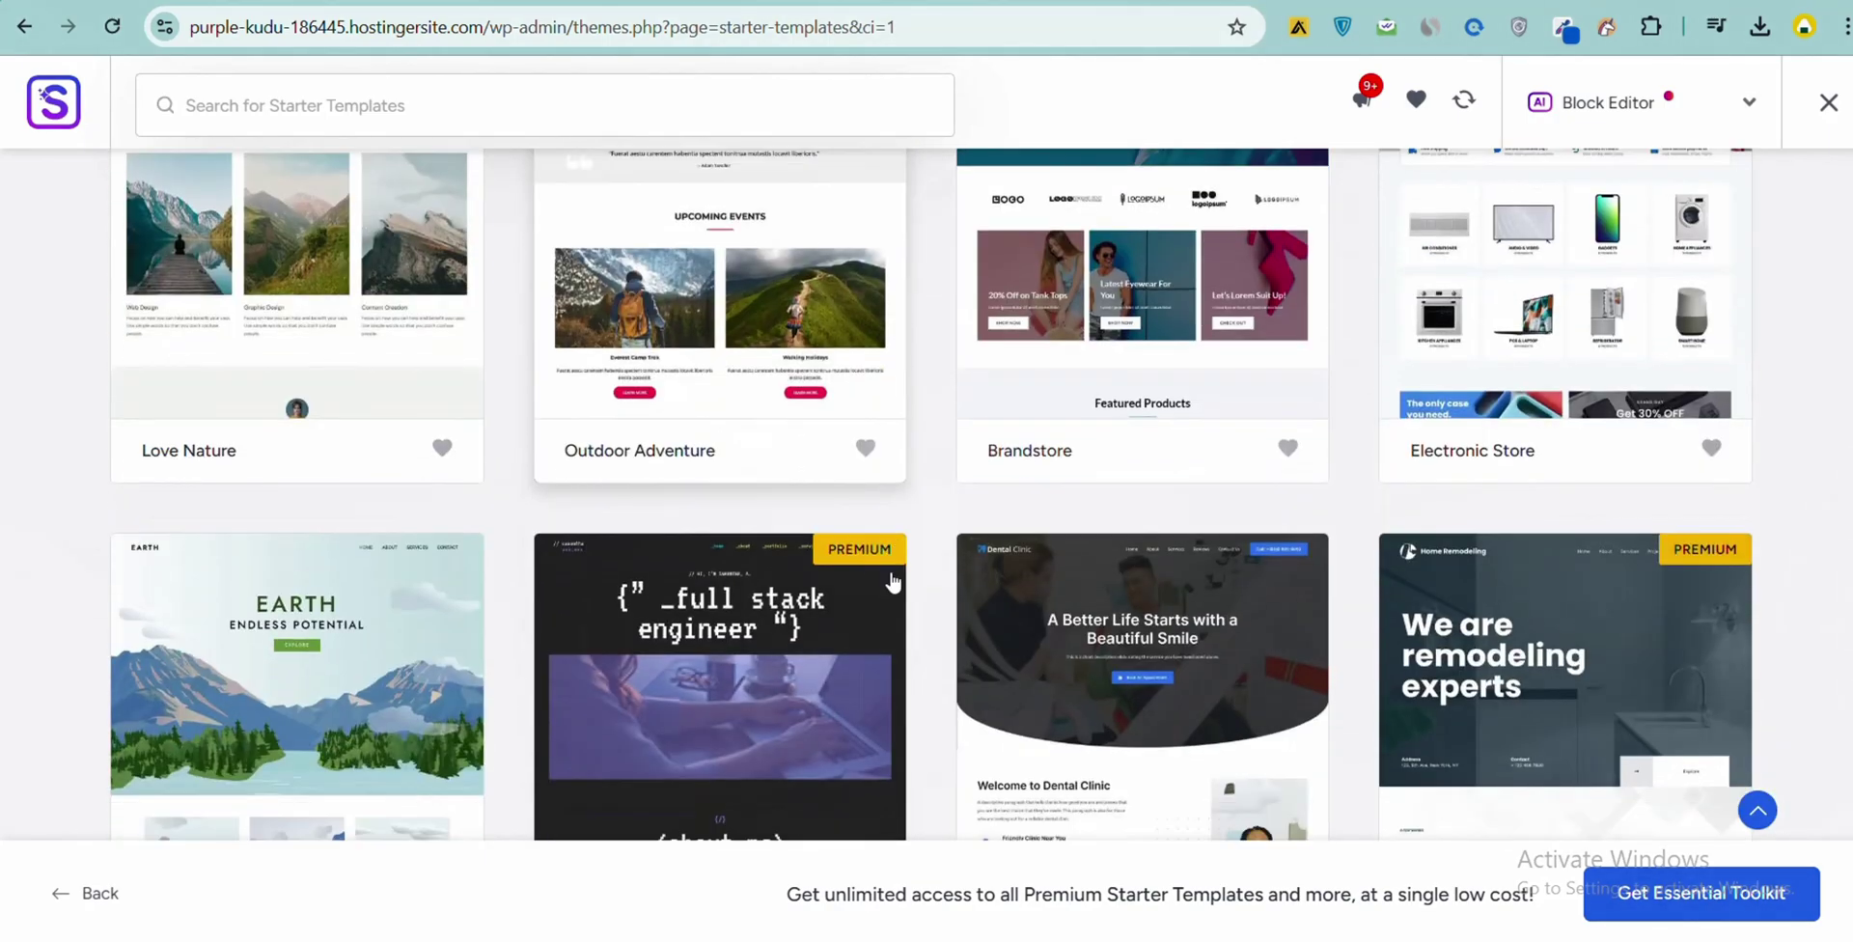
scroll(891, 580, "up", 14)
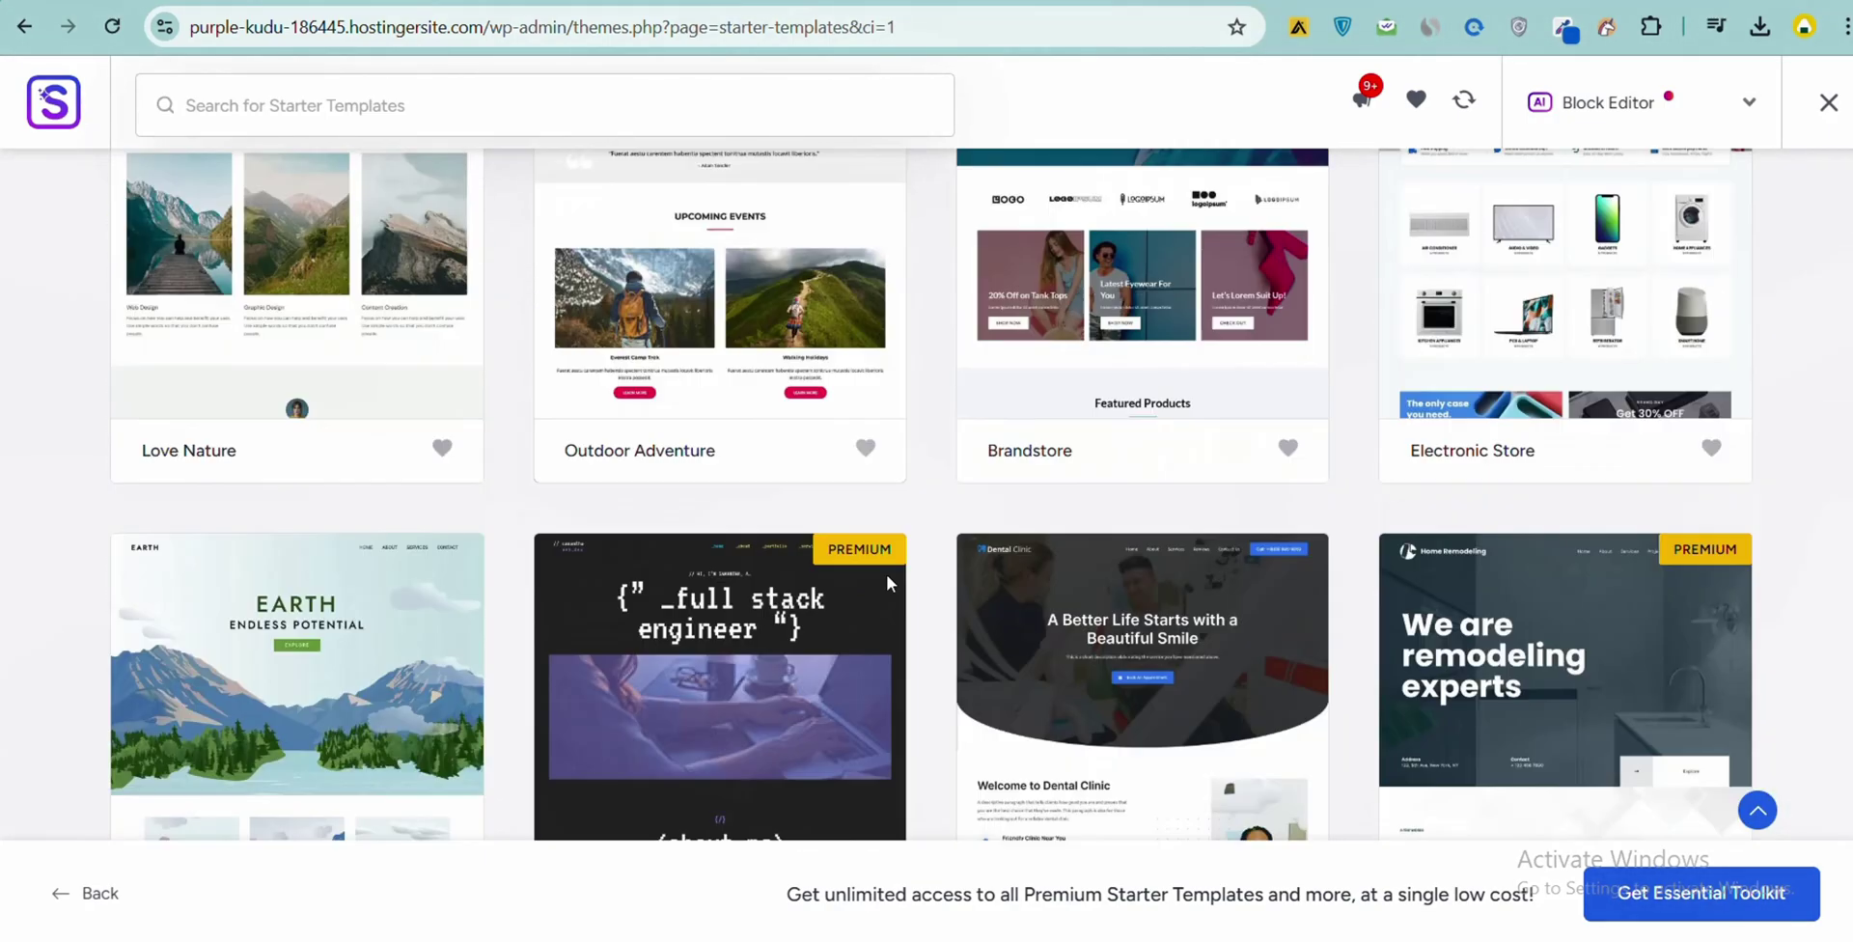
mouse_move(149, 496)
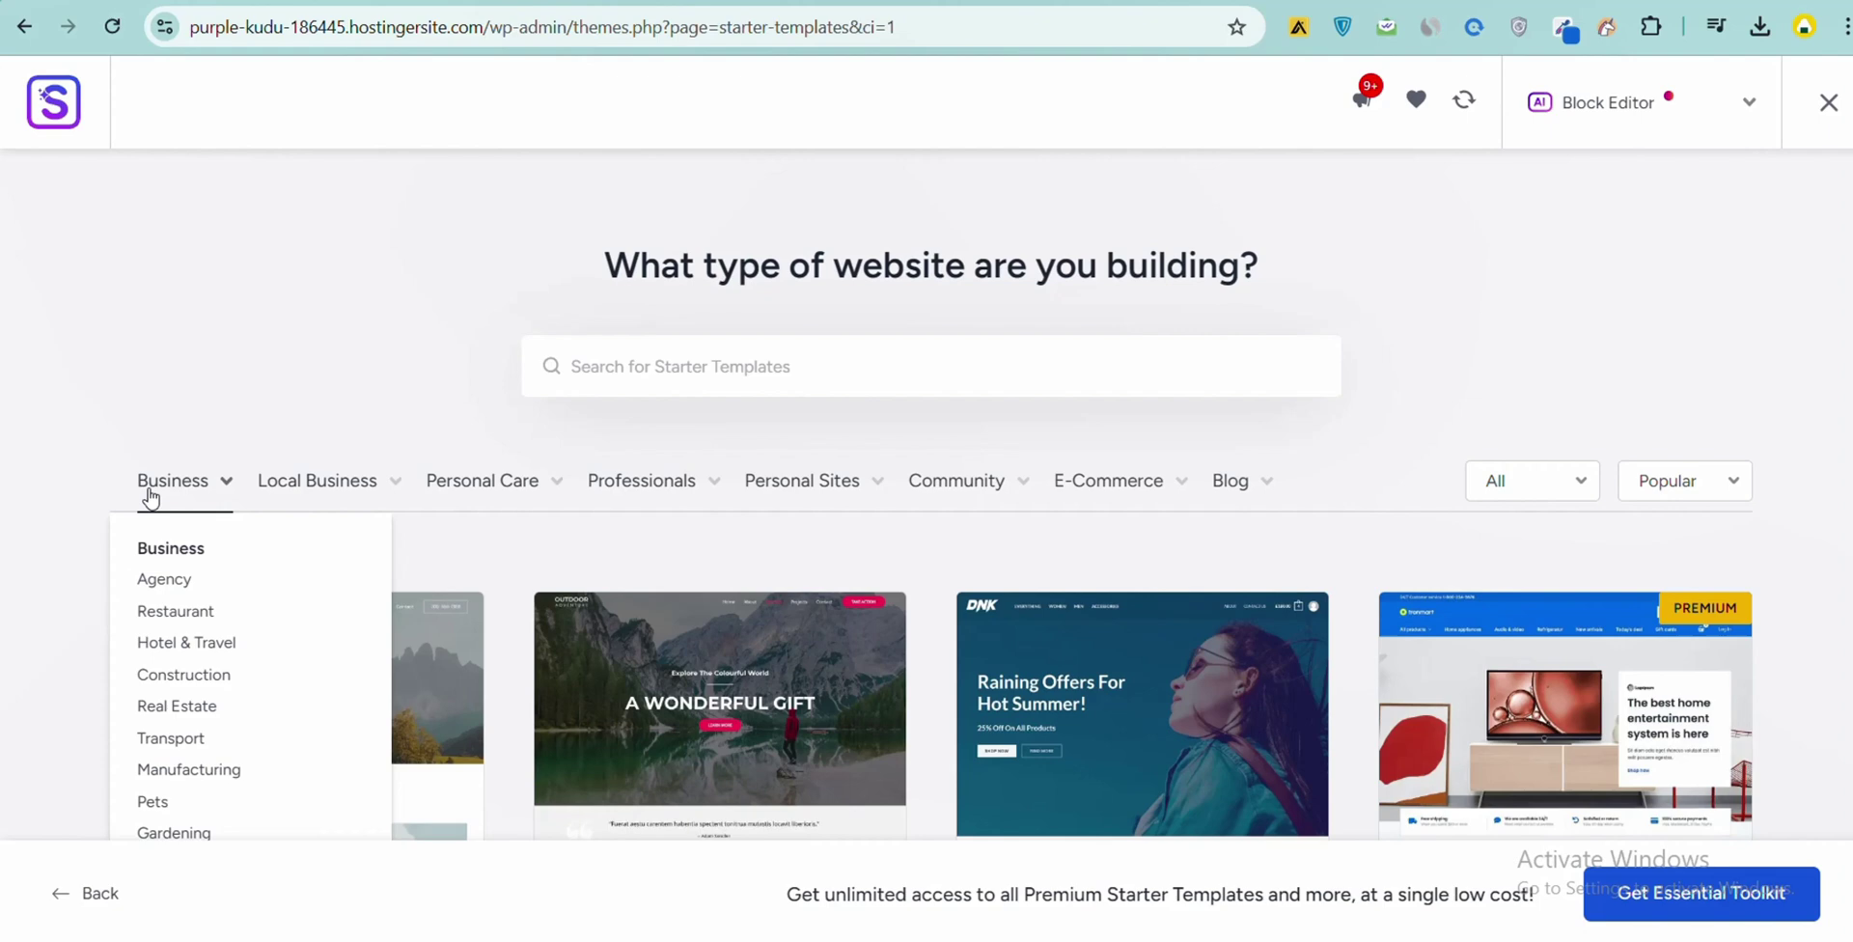
Filter the template library to the Agency category and scan the results
left_click(175, 581)
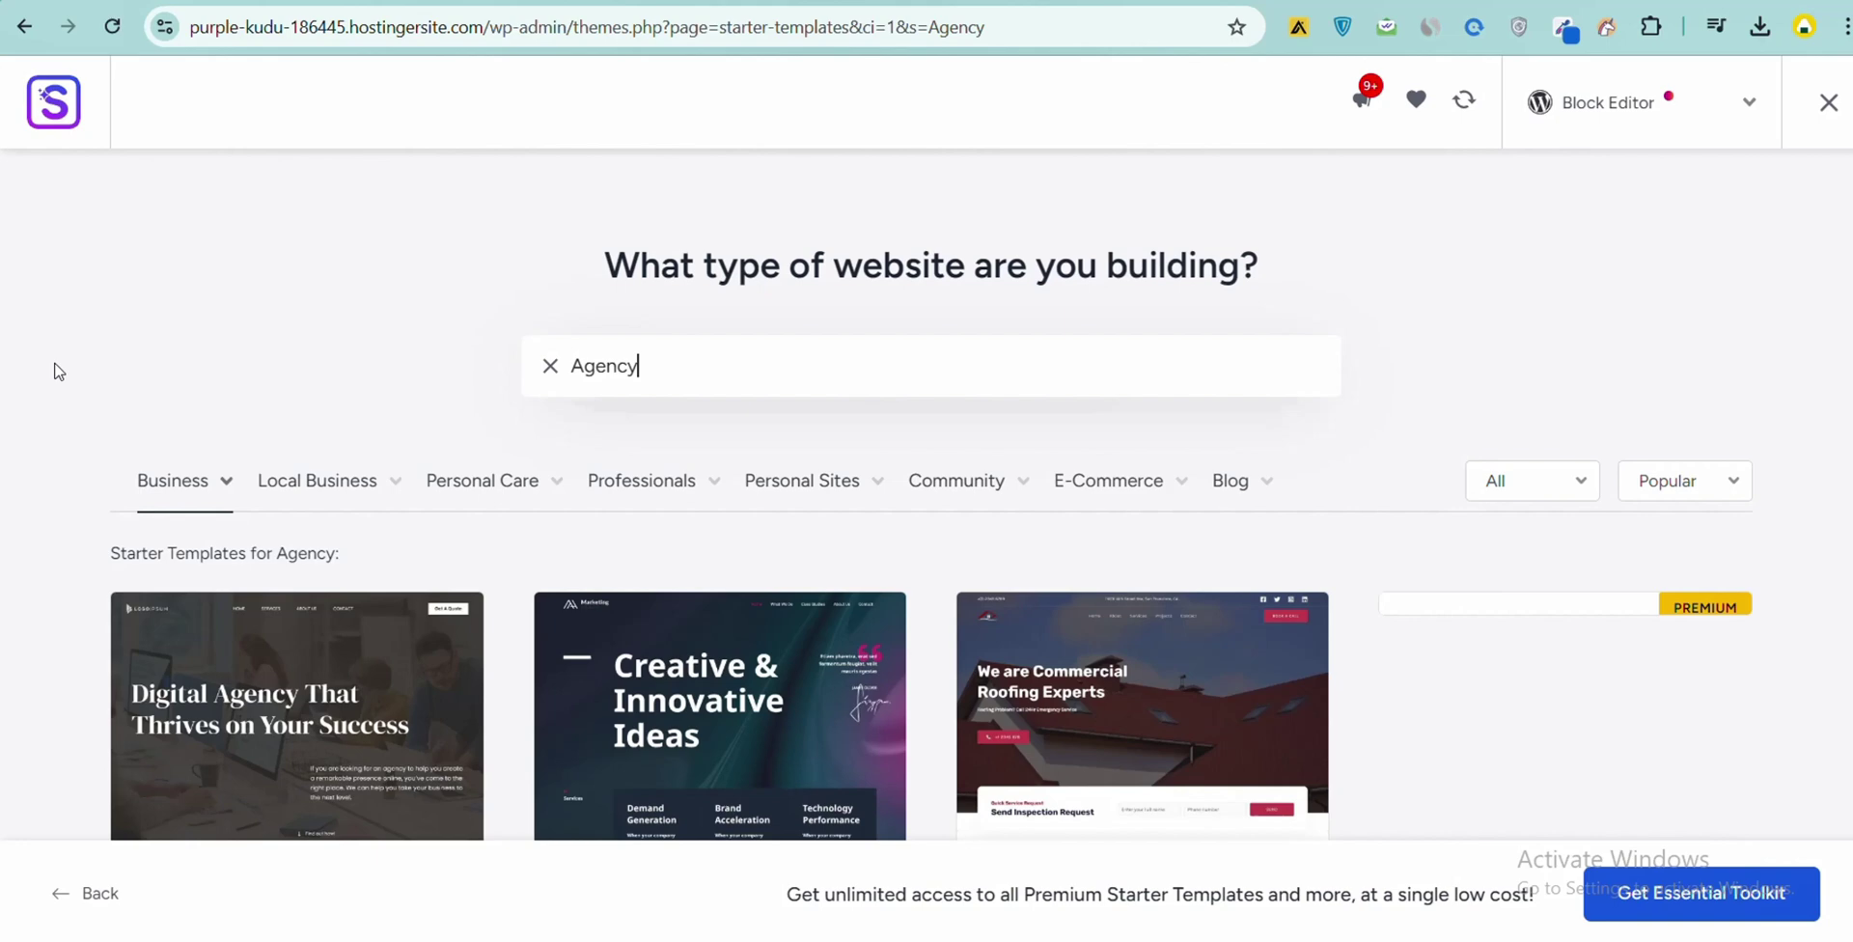
scroll(55, 371, "down", 4)
scroll(579, 608, "up", 1)
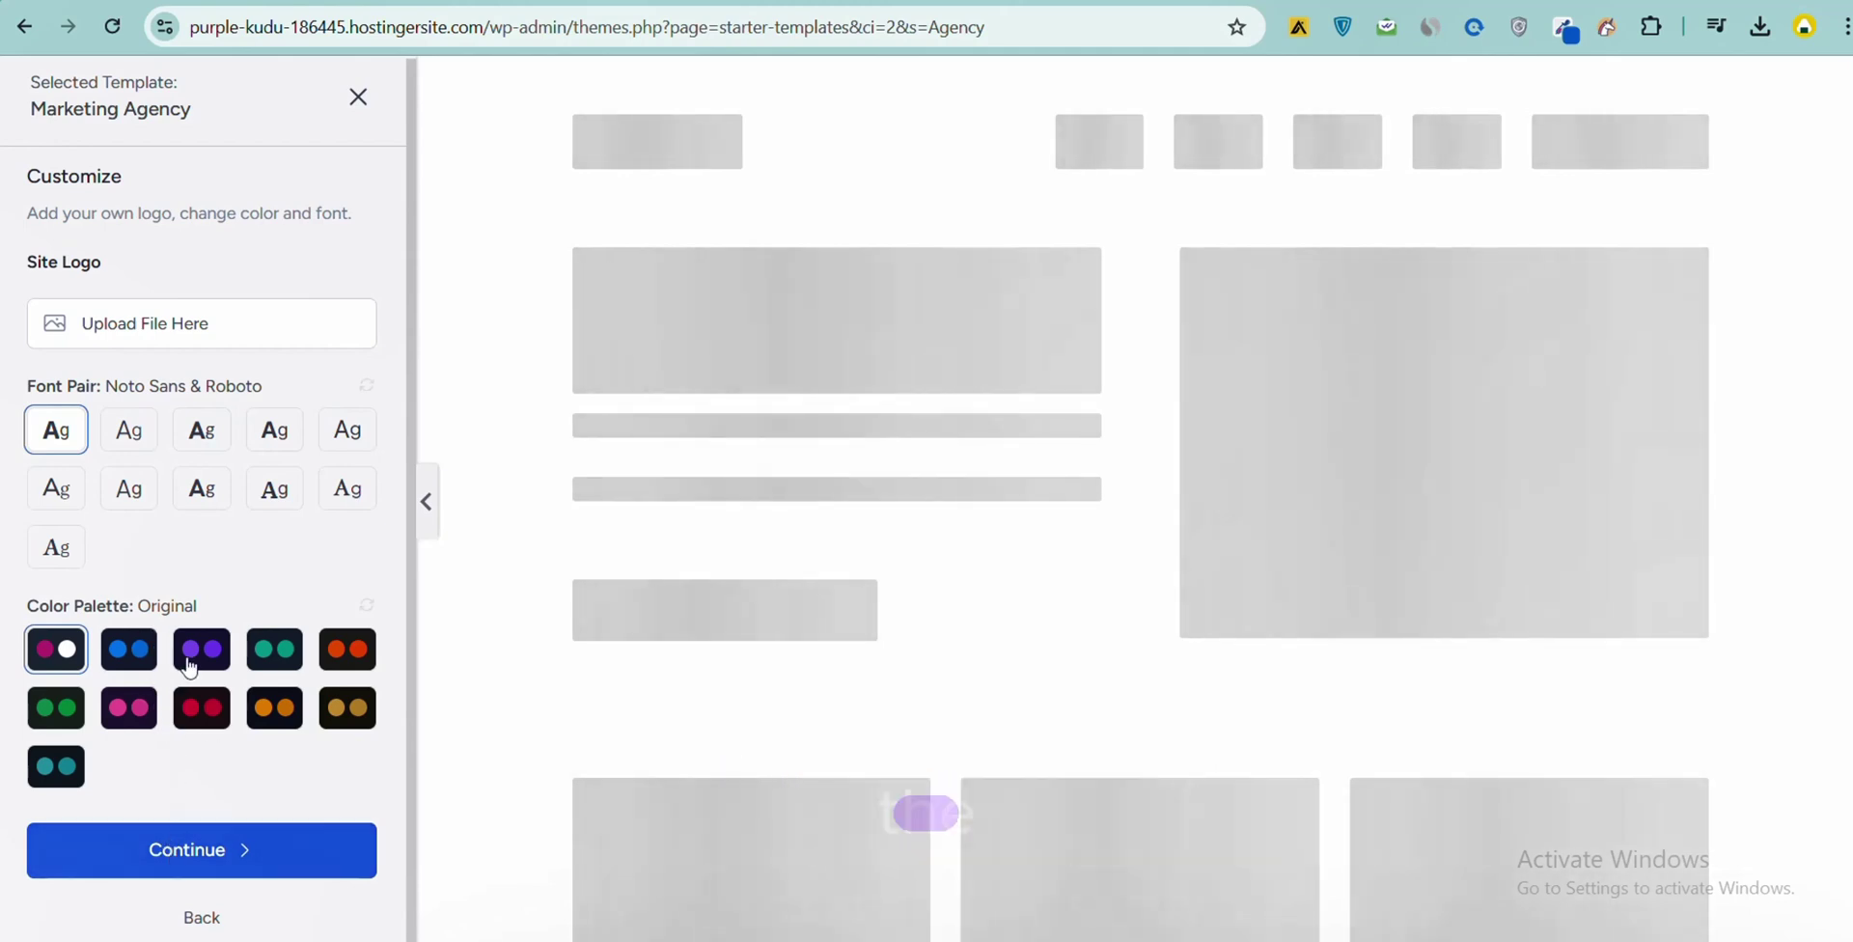
Apply the blue Style 1 palette to Marketing Agency and continue to features
left_click(130, 653)
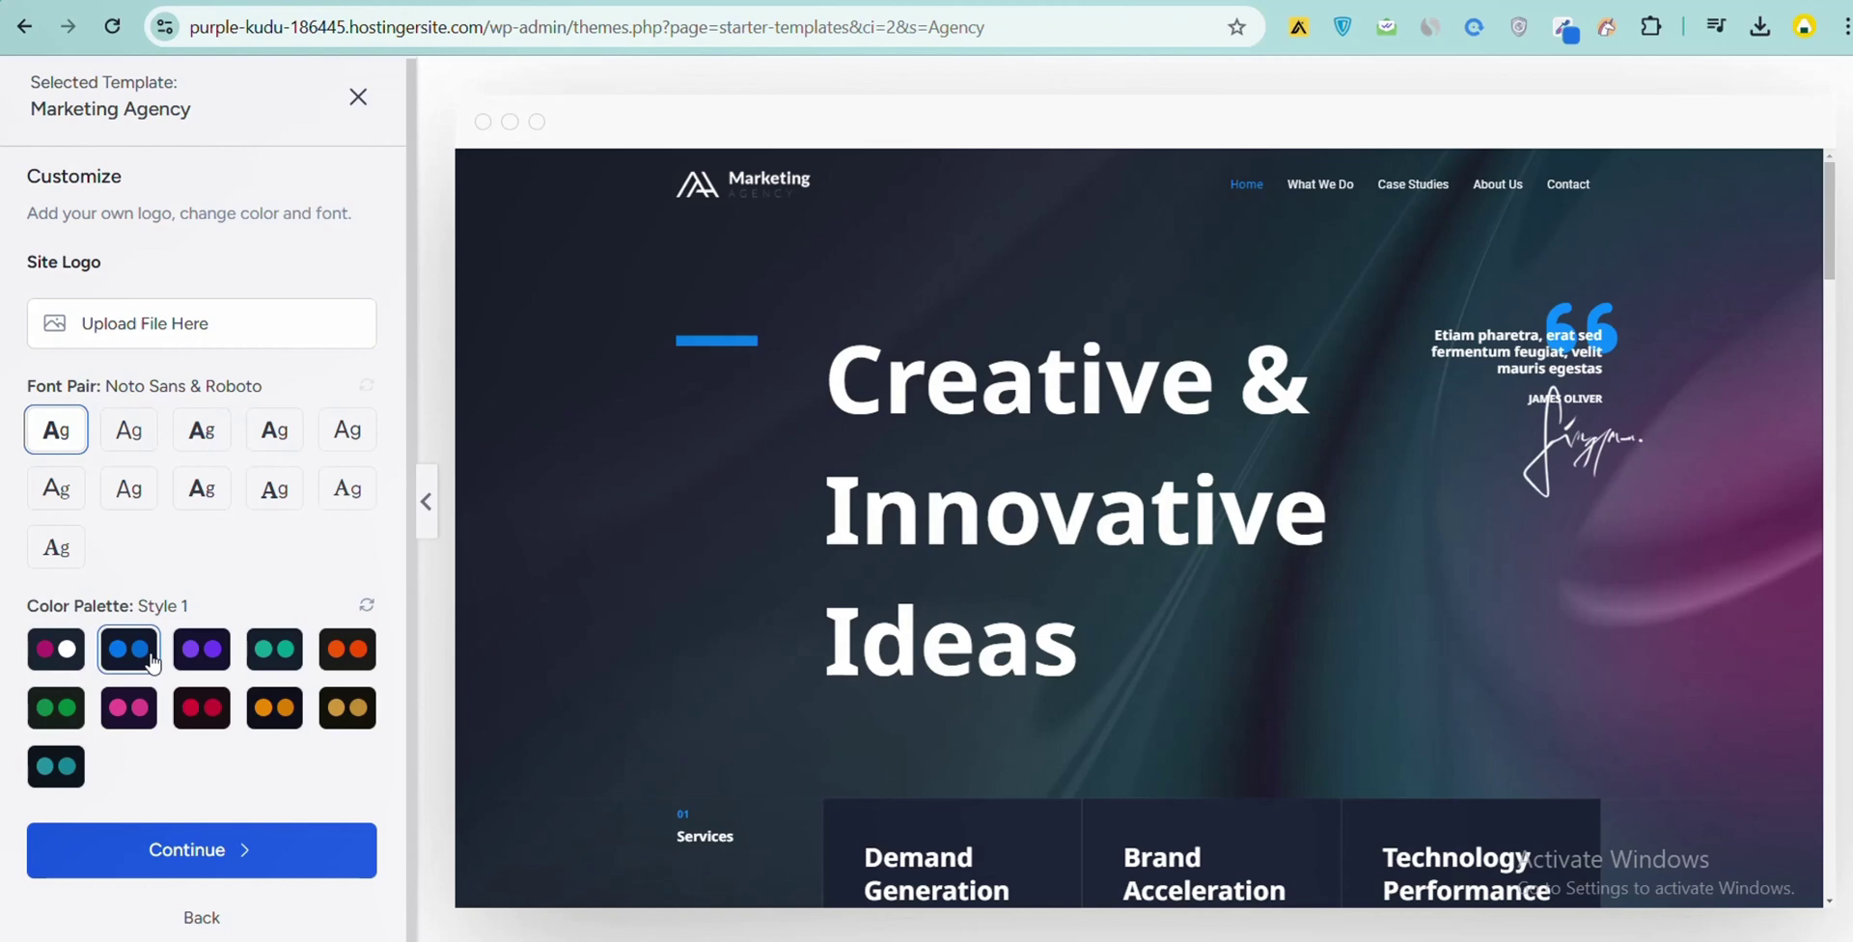
left_click(164, 836)
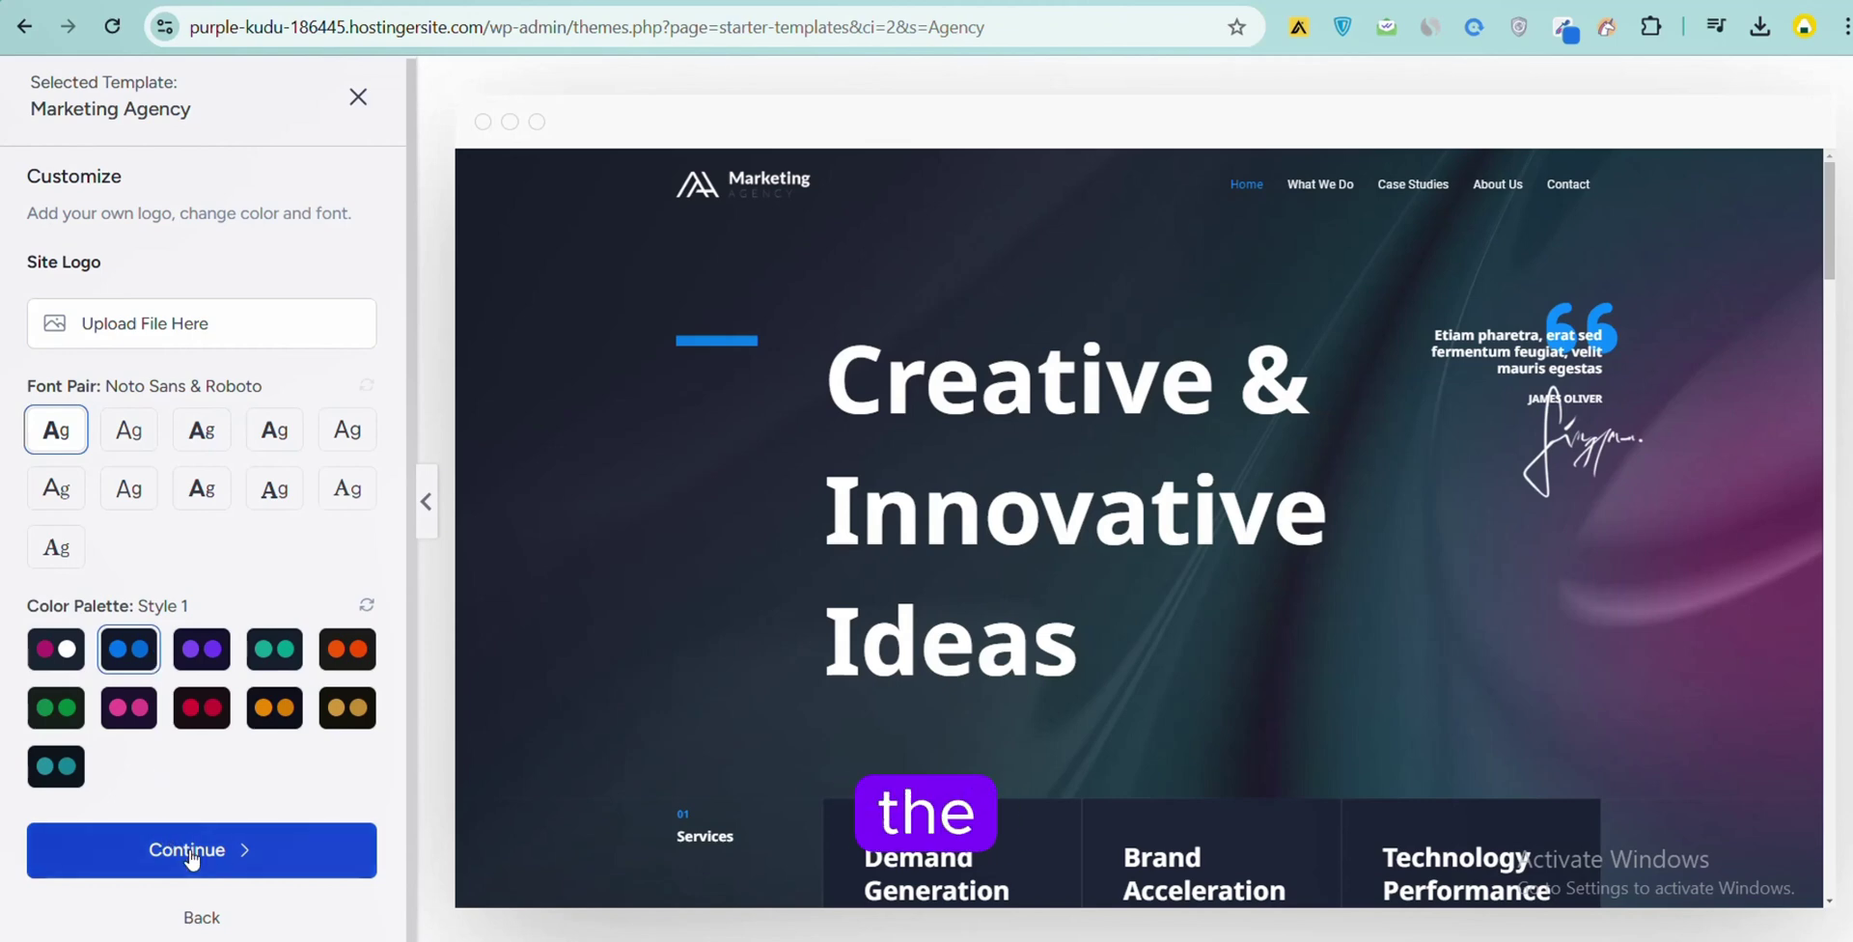
Skip the extra features and submit to build the Marketing Agency website
scroll(1086, 412, "down", 3)
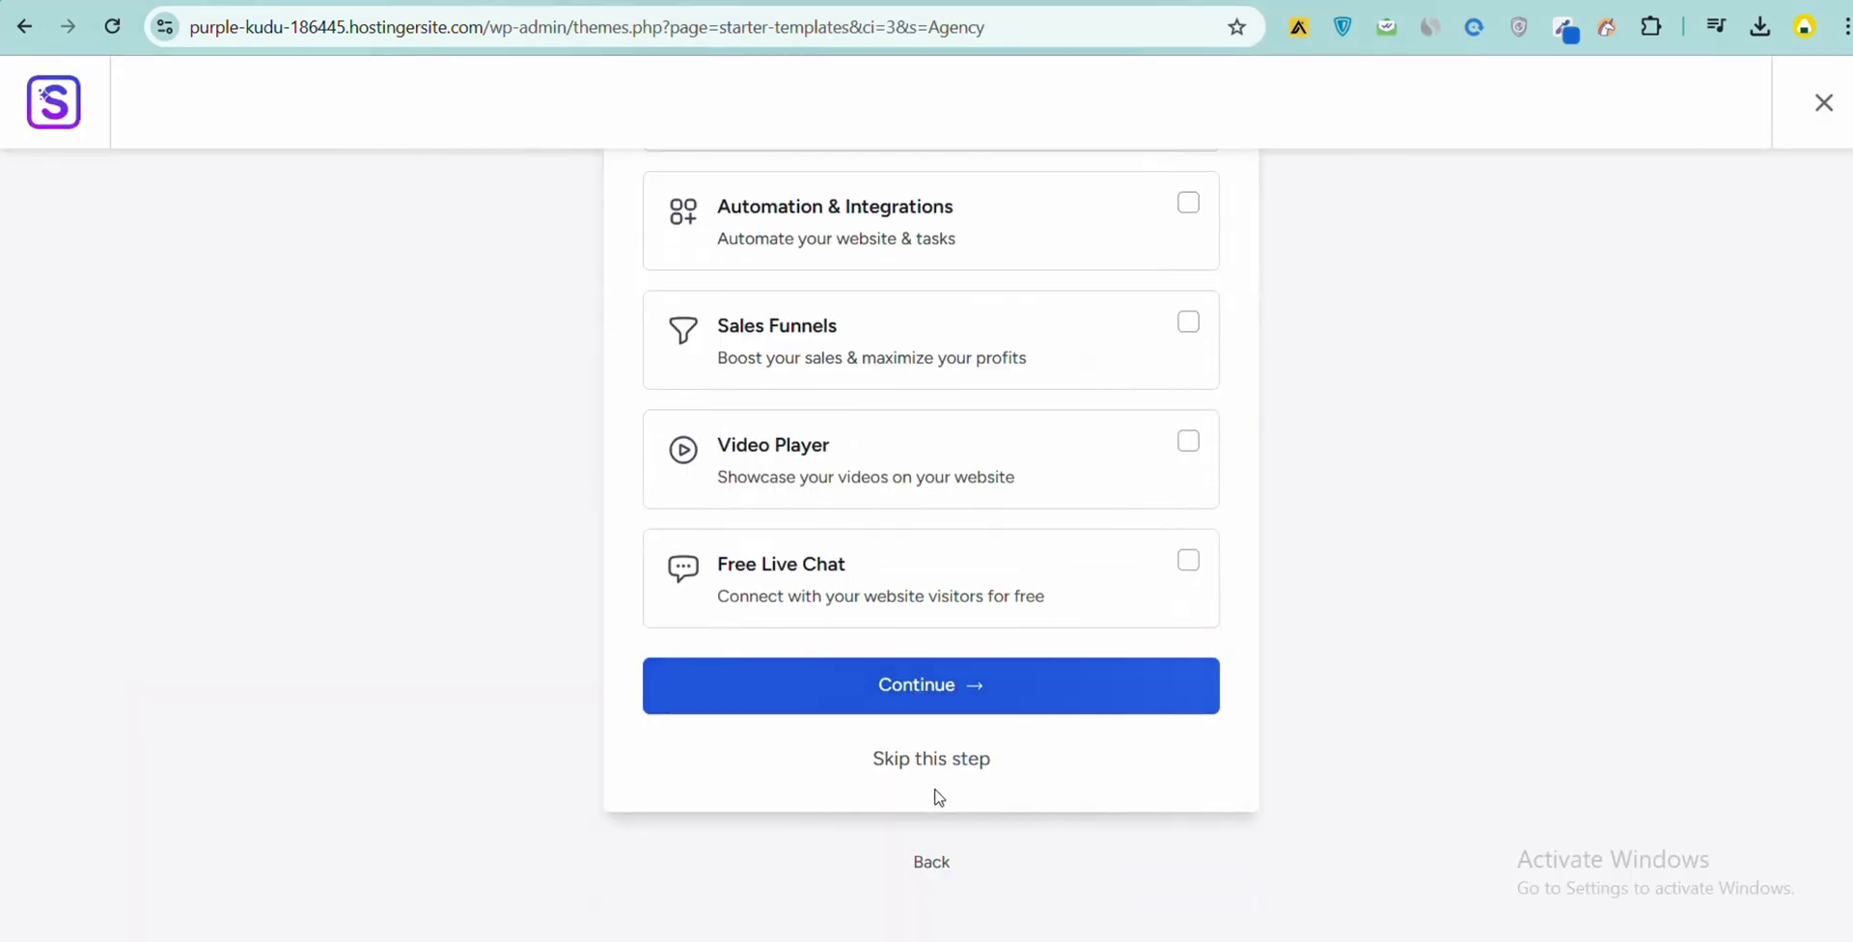
left_click(943, 761)
scroll(937, 757, "down", 1)
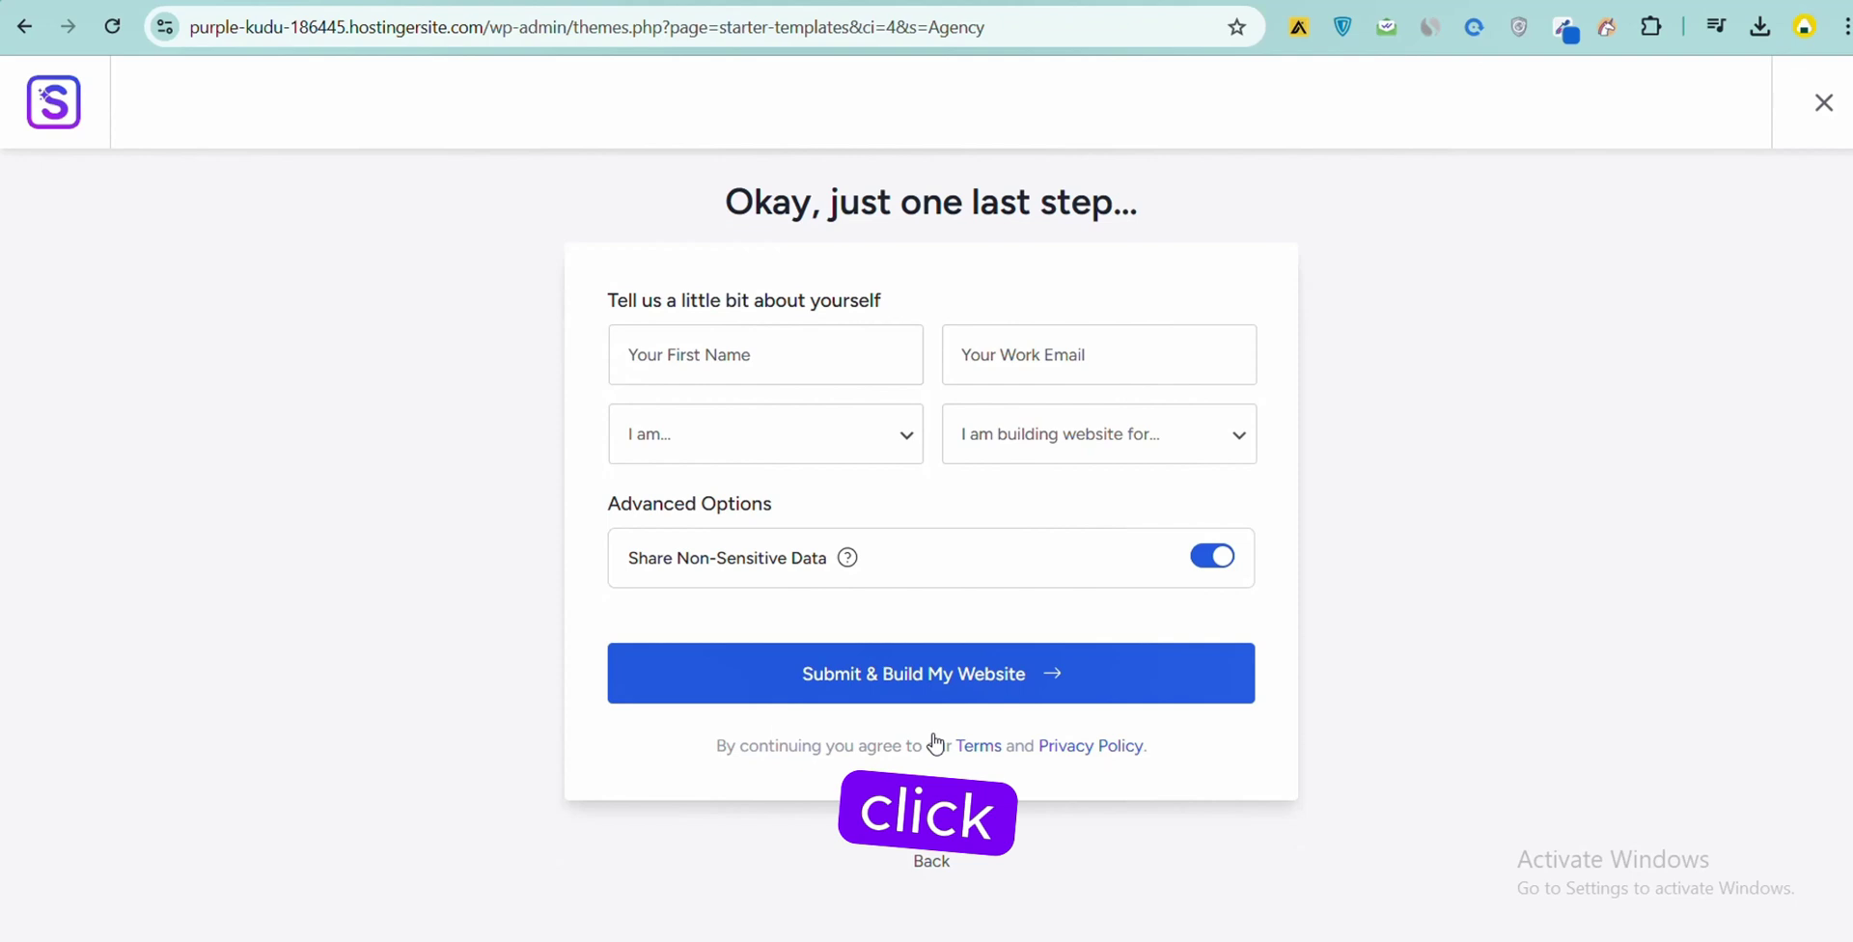
left_click(896, 672)
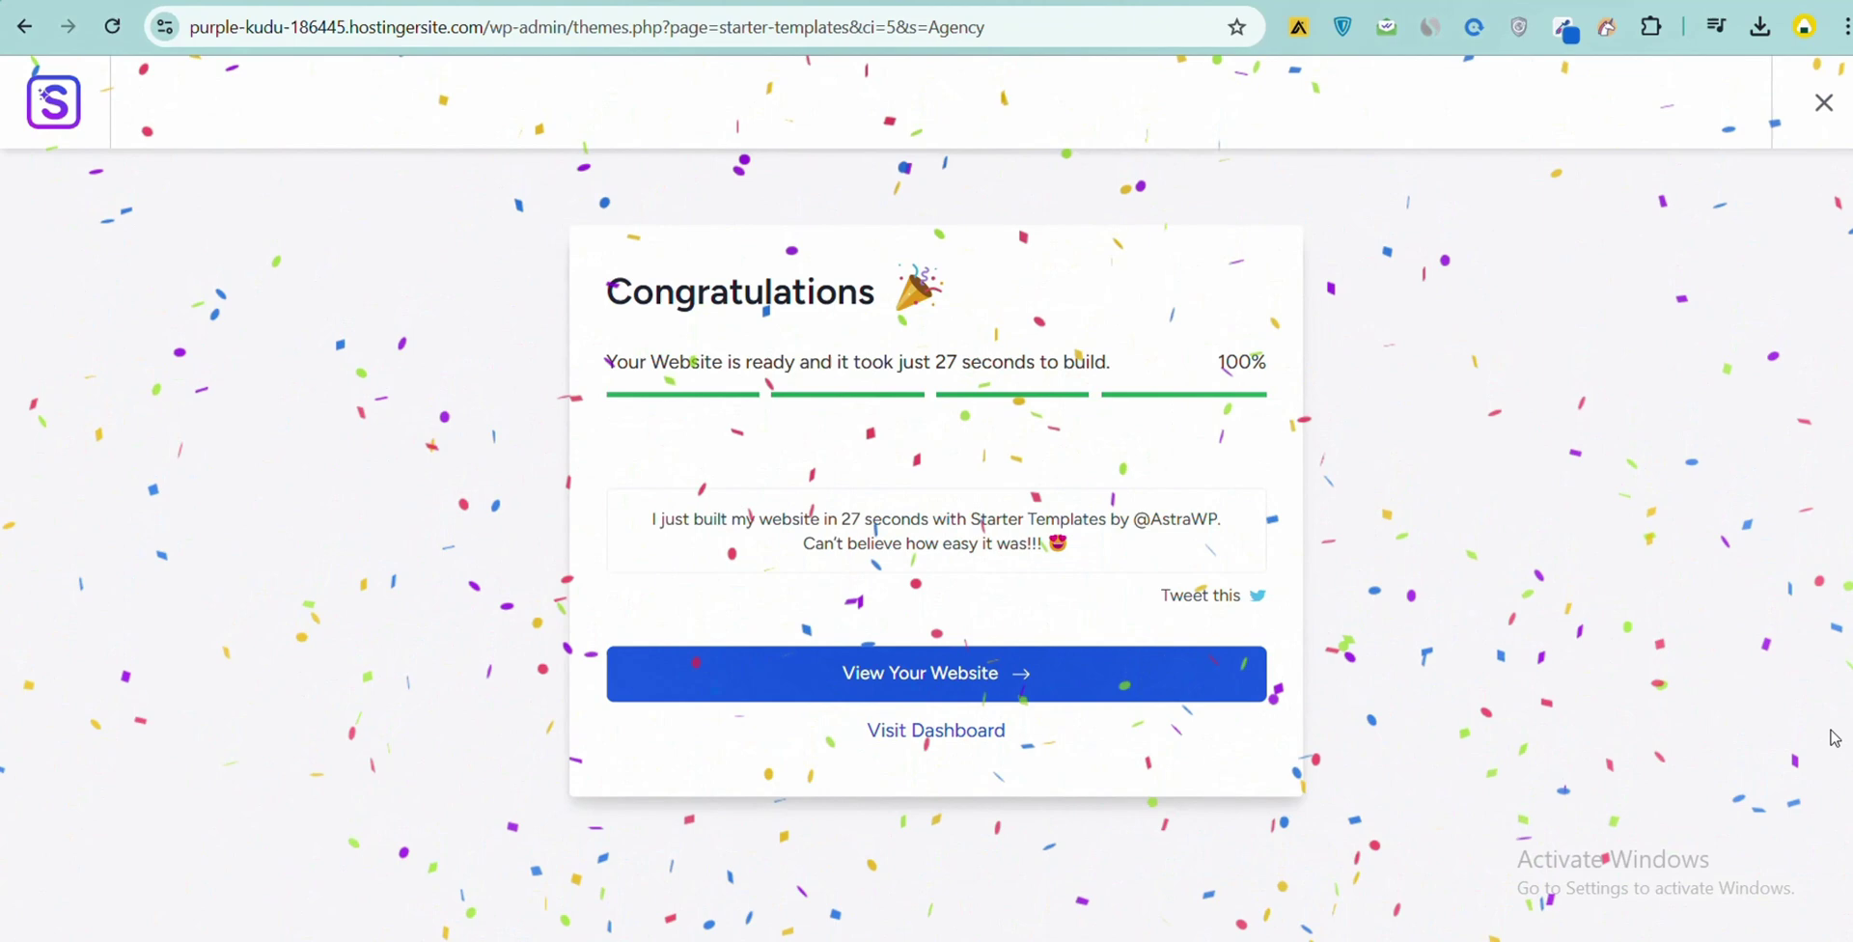
Go to the dashboard, then view the live Marketing Agency site in a new browser tab
left_click(977, 732)
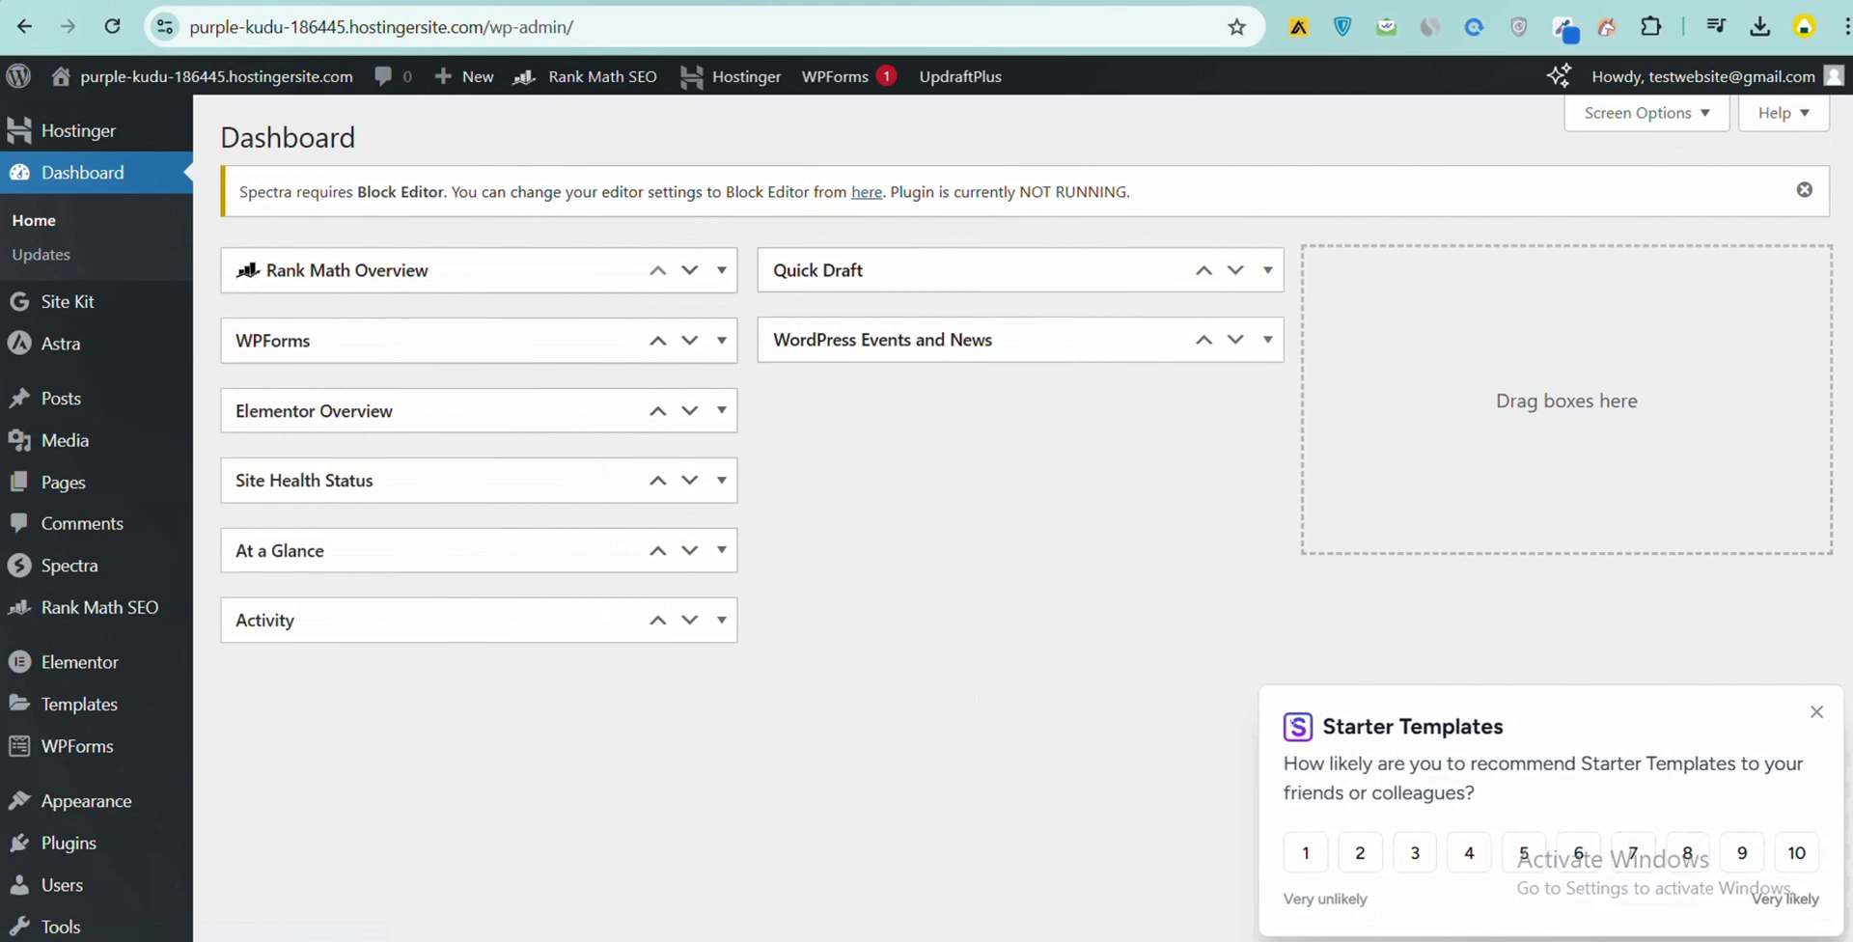
mouse_move(193, 76)
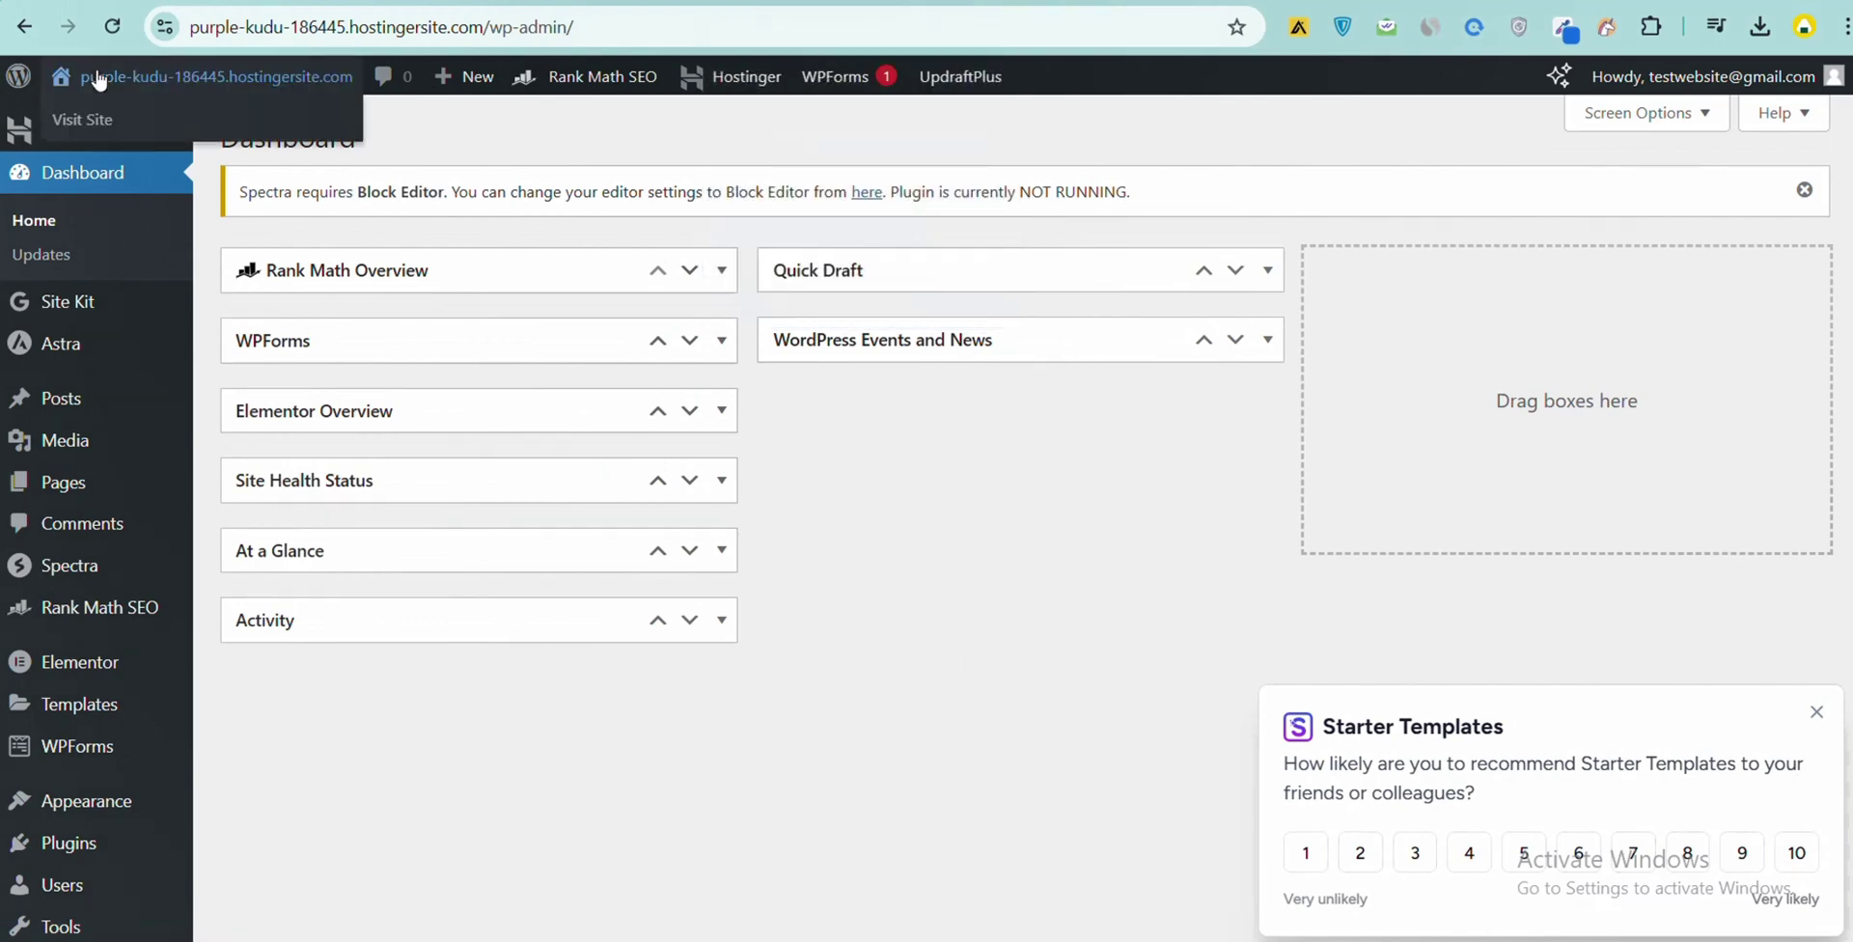
right_click(91, 112)
left_click(241, 170)
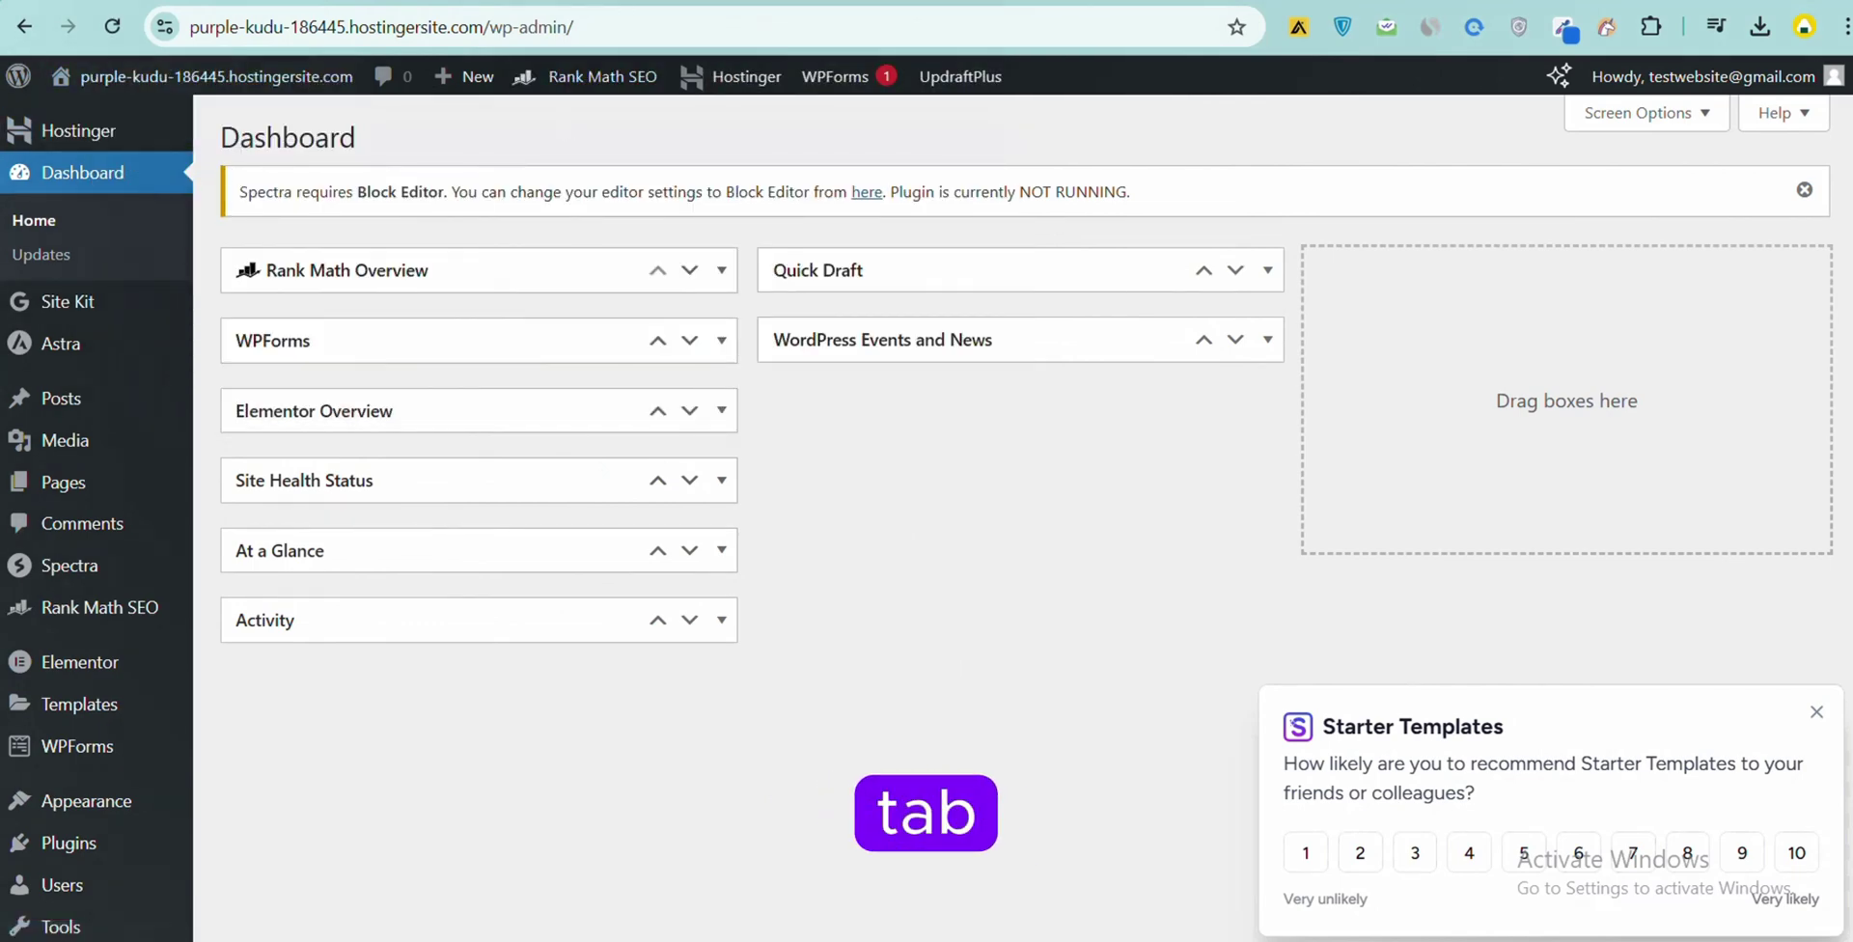
key("ctrl+Tab")
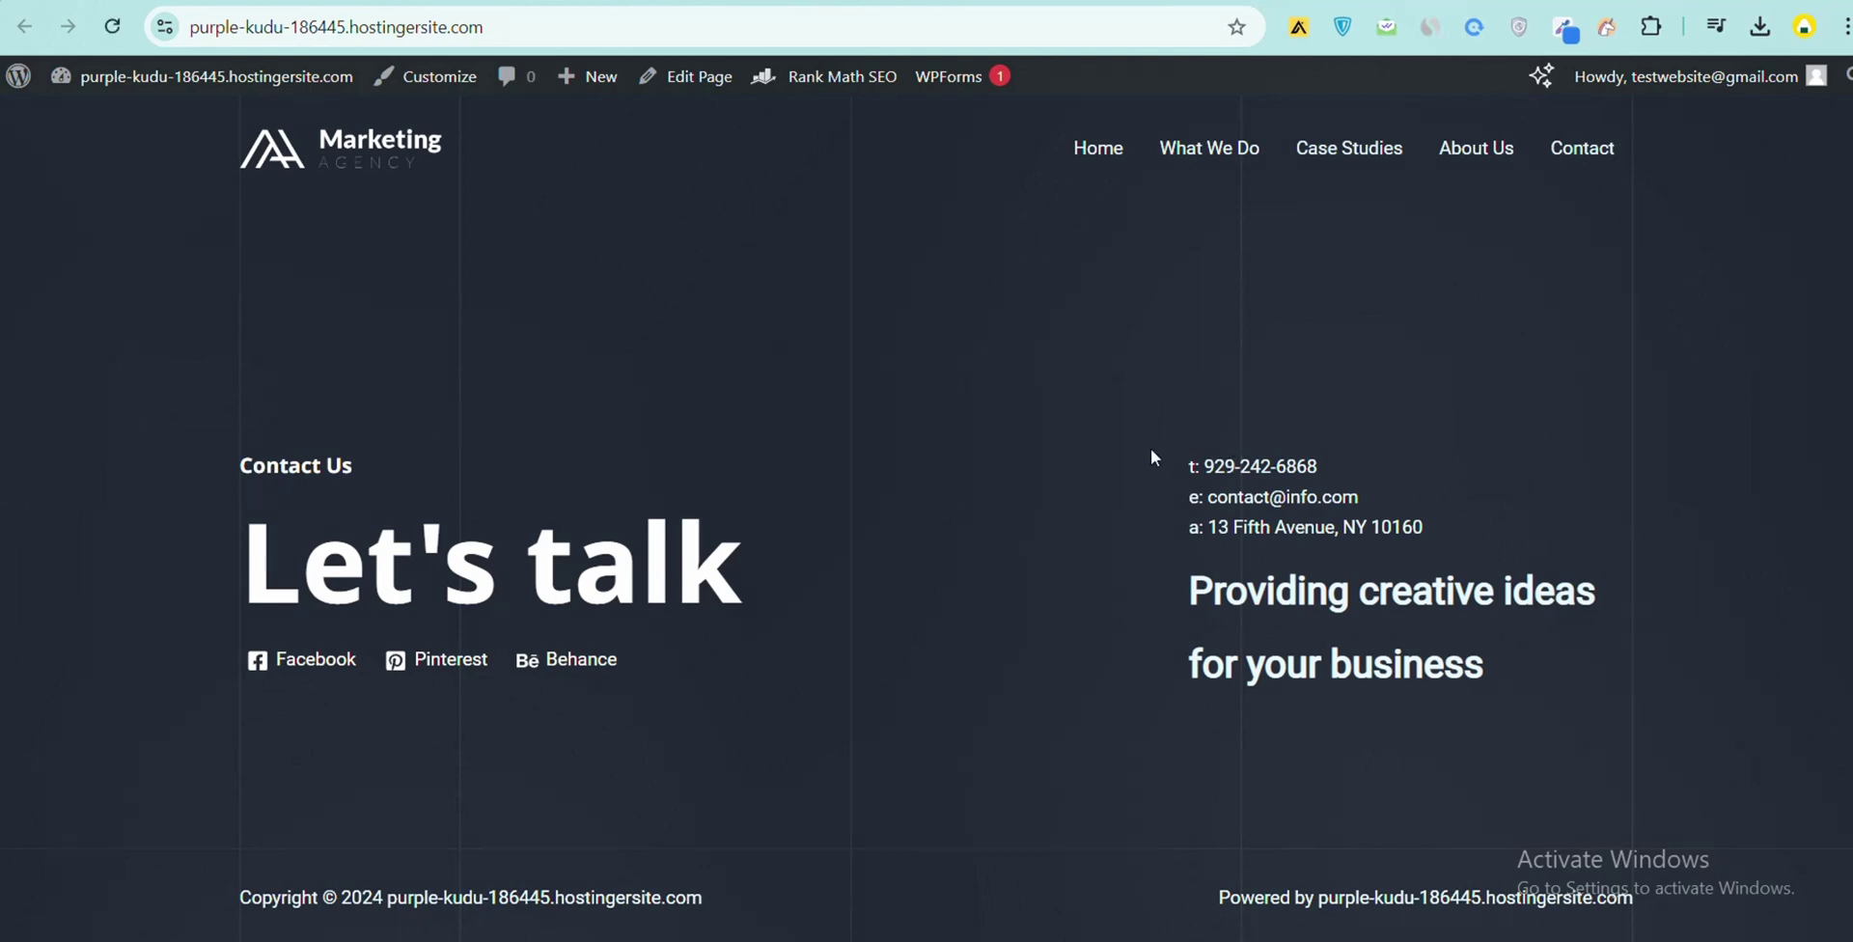
left_click(1218, 150)
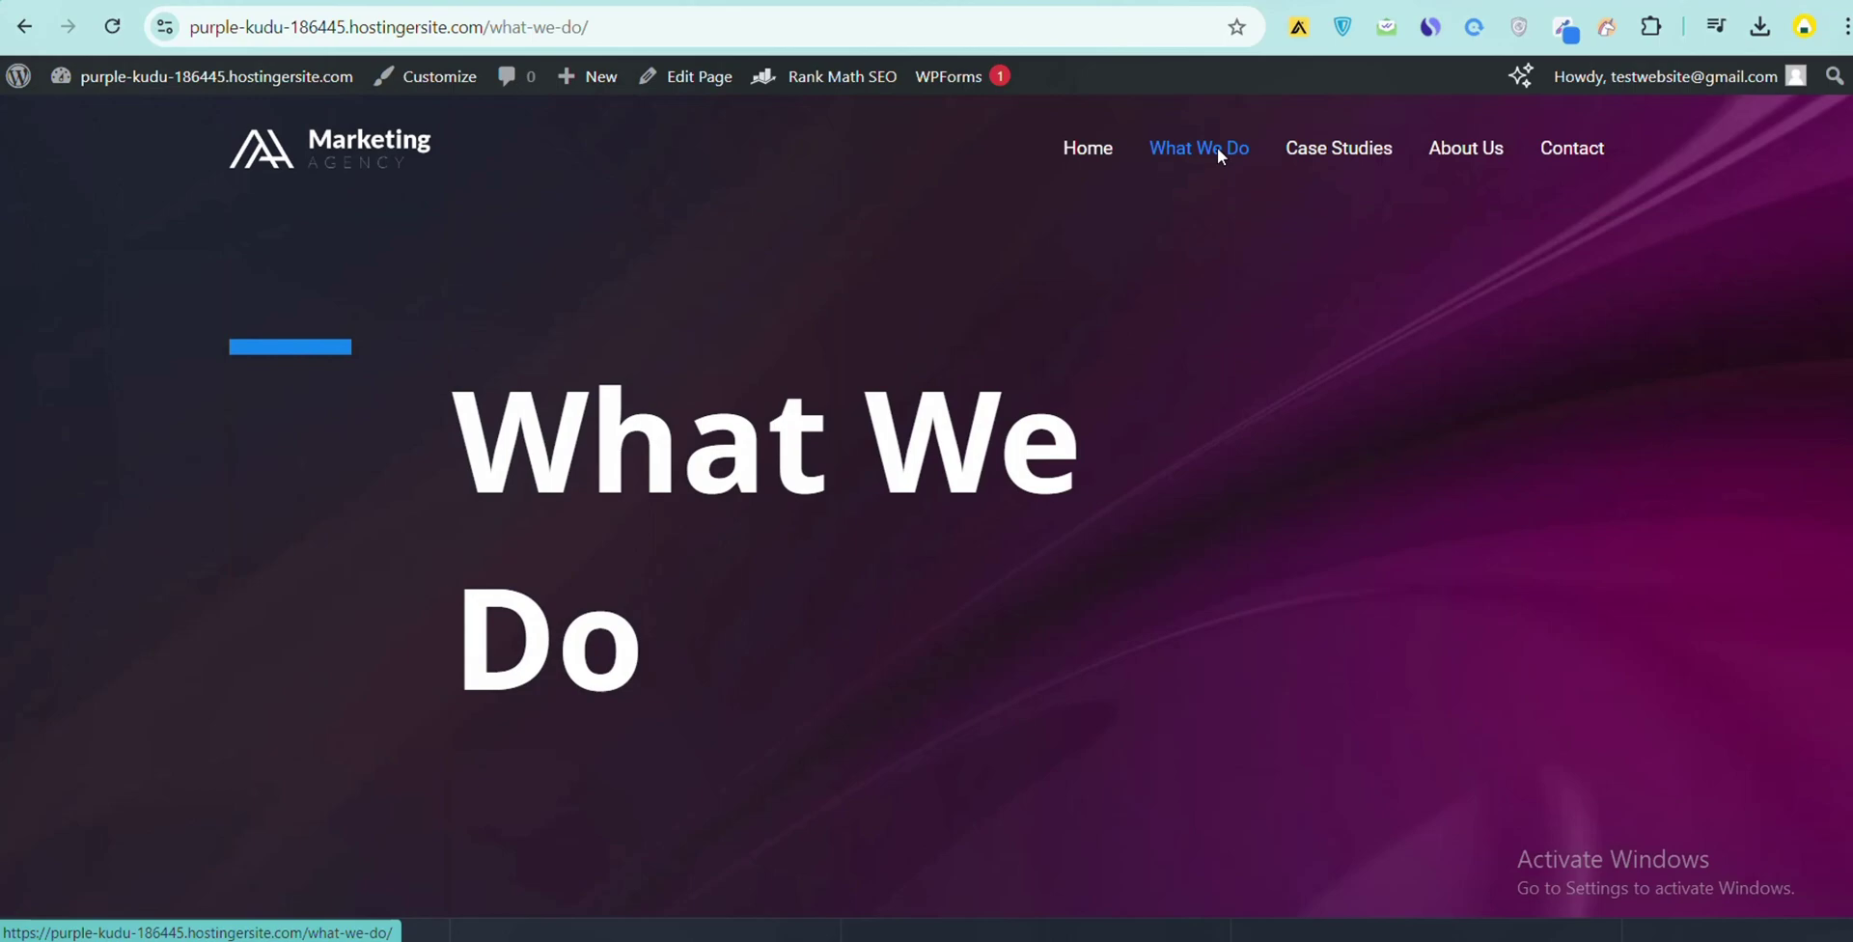
scroll(1265, 332, "down", 15)
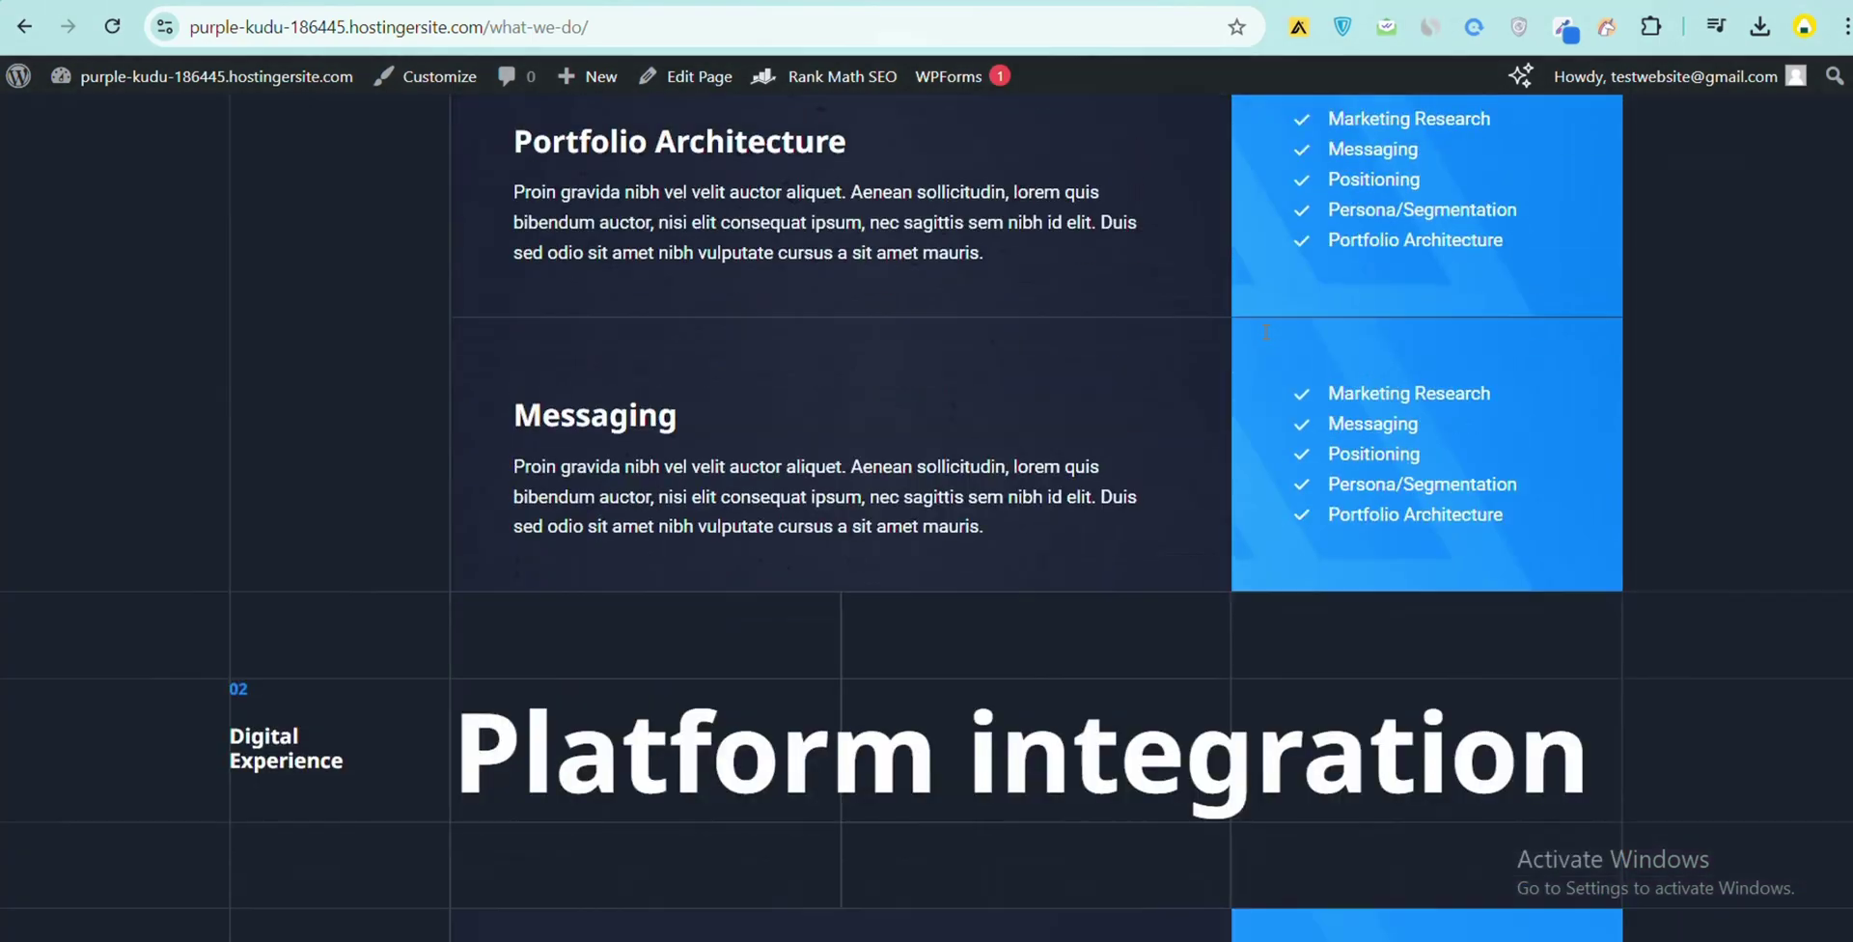
scroll(1263, 332, "down", 15)
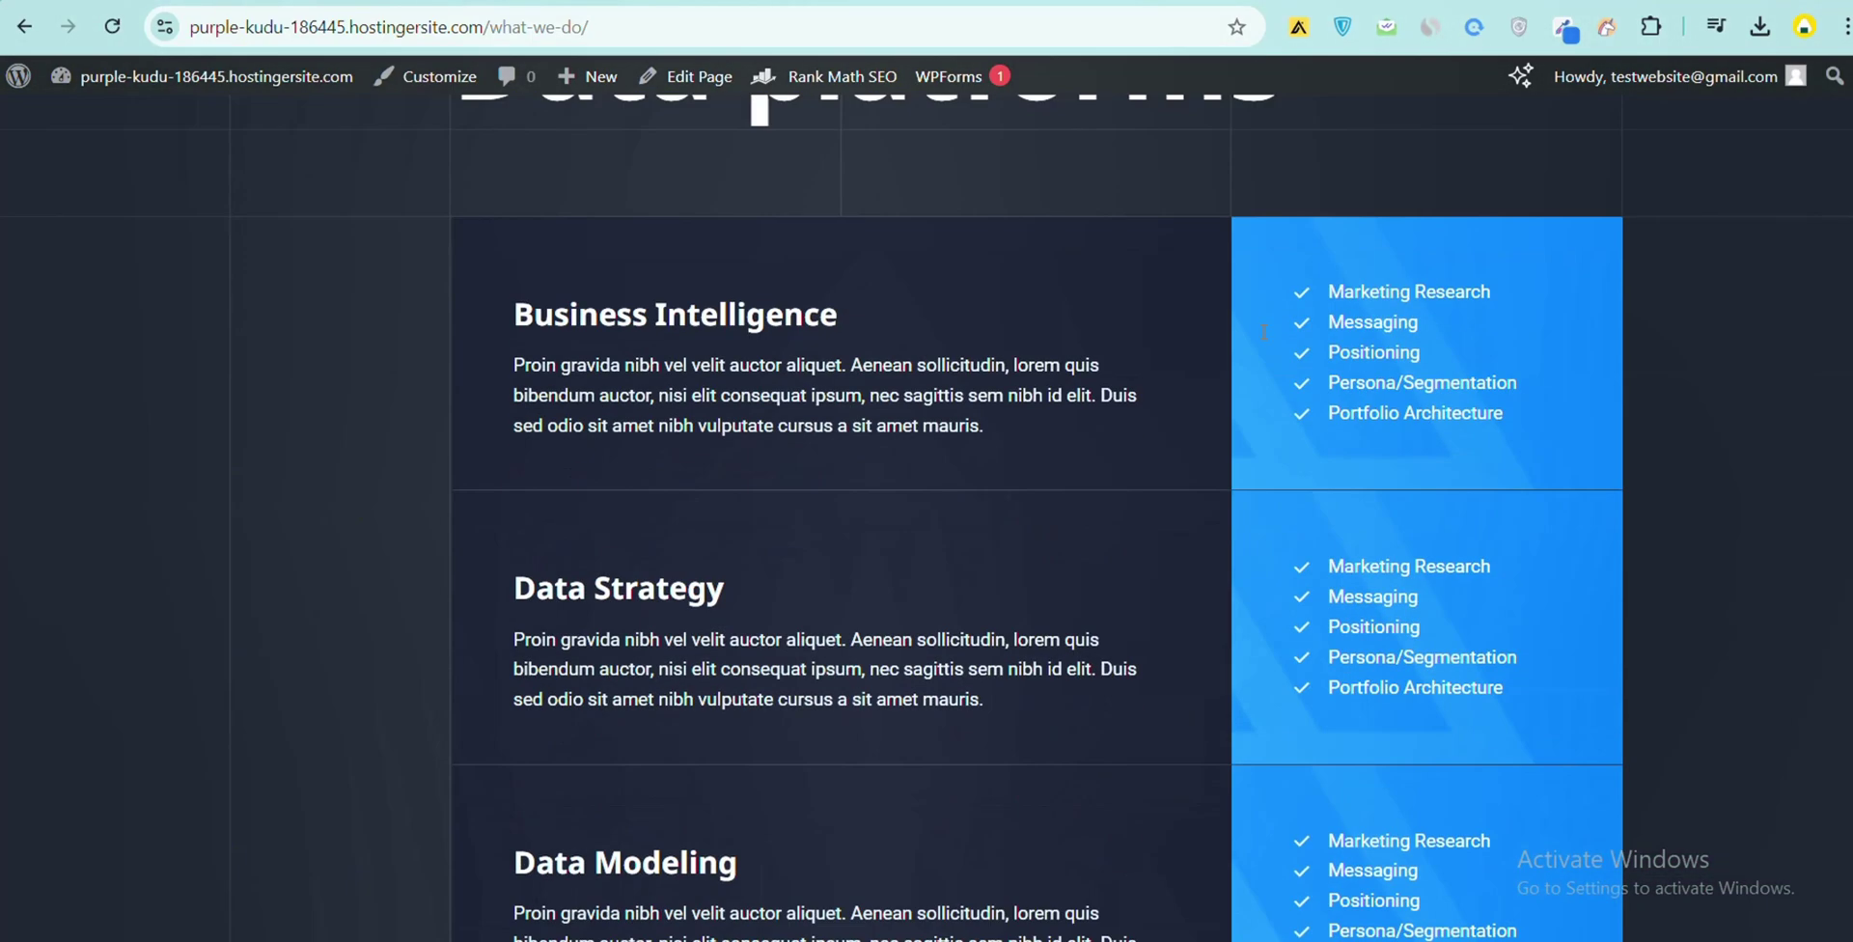
scroll(1265, 332, "up", 20)
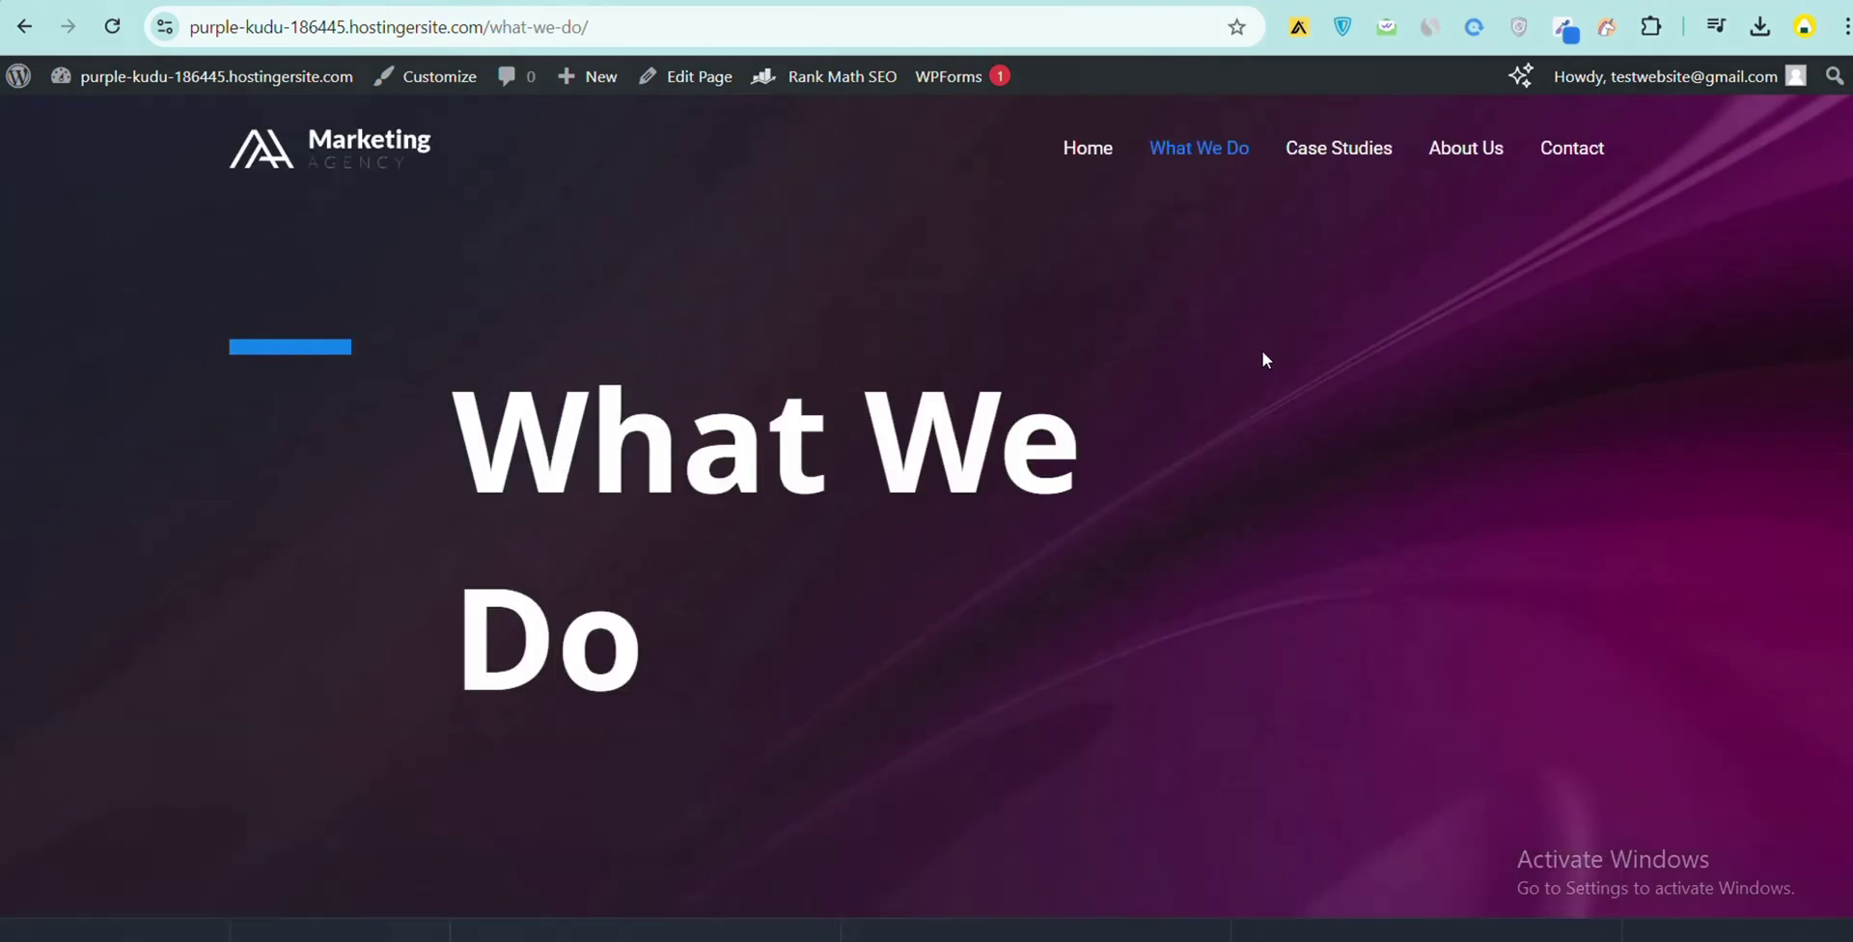
left_click(1336, 157)
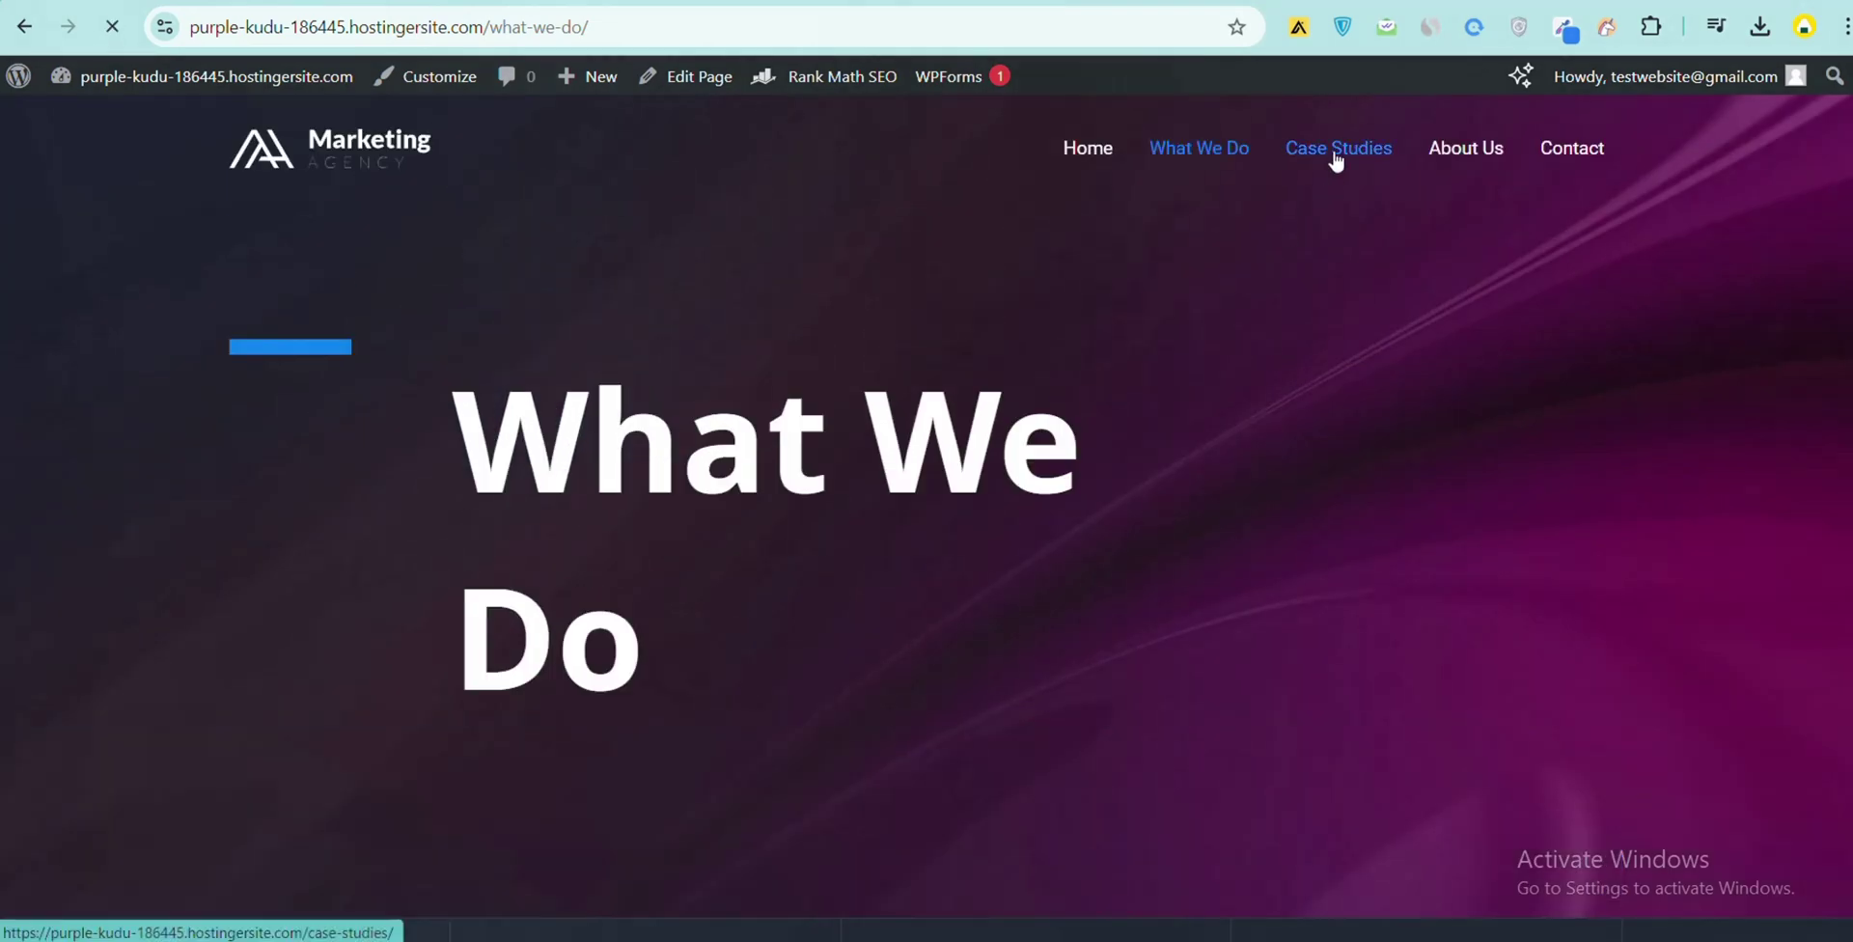
scroll(1306, 218, "down", 10)
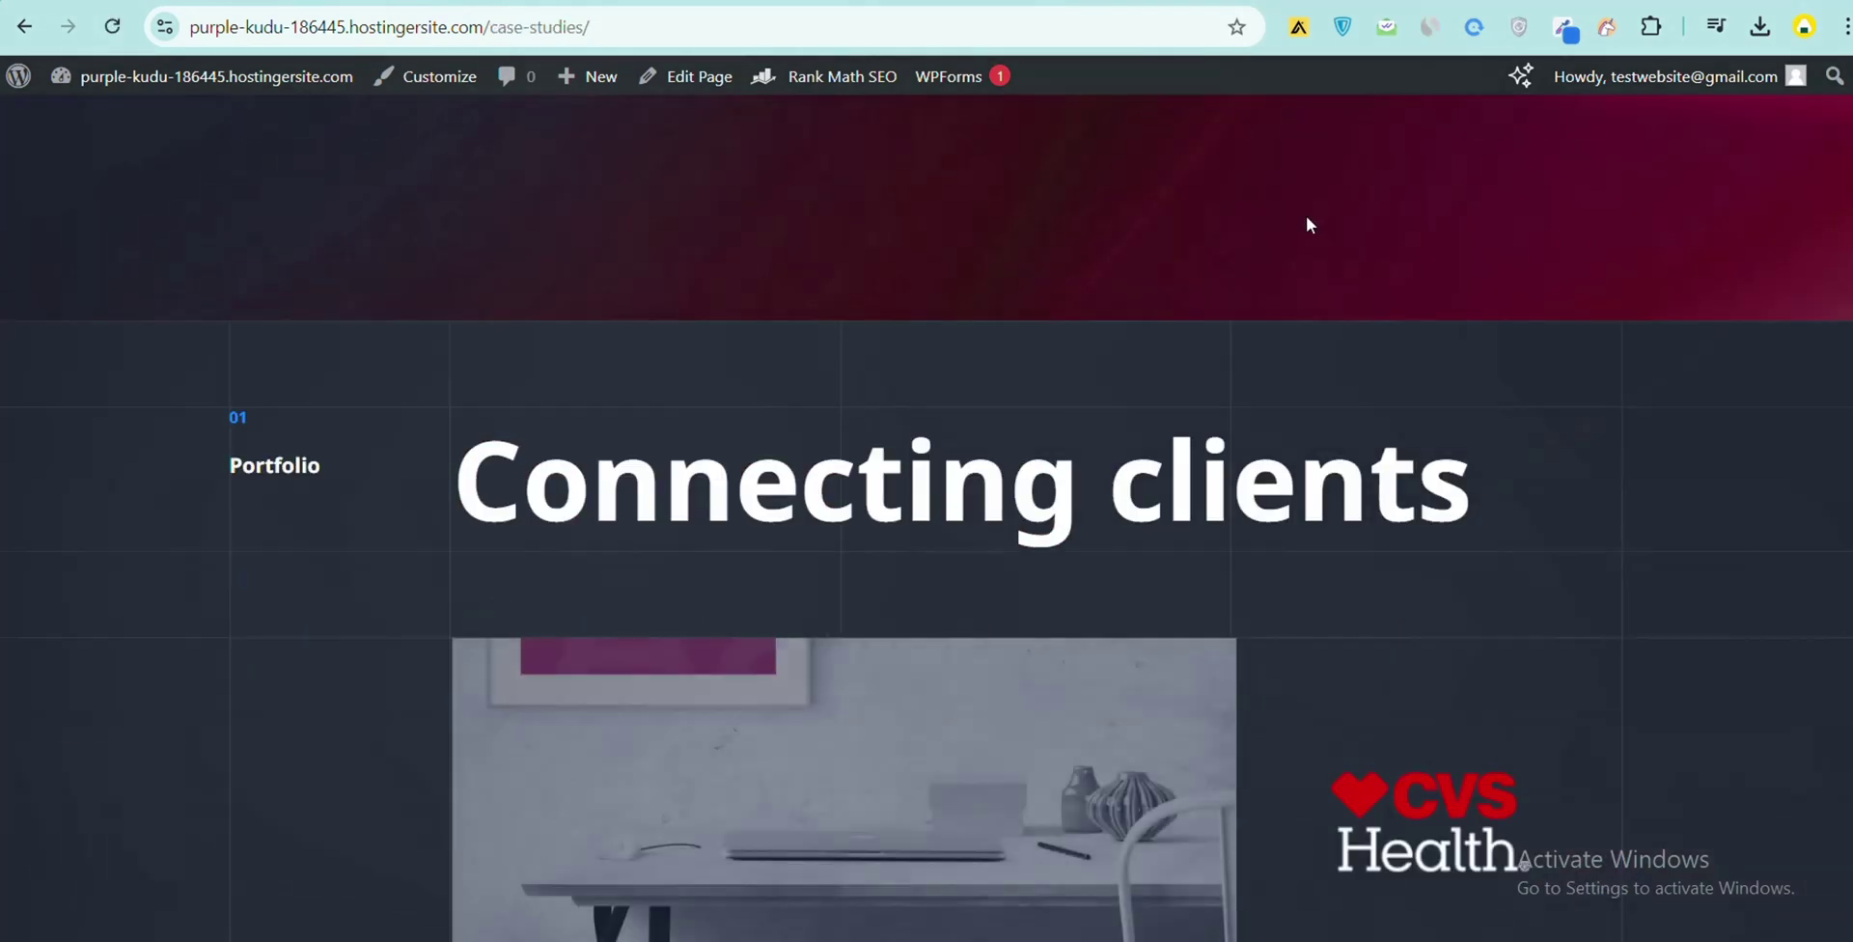
scroll(1306, 217, "down", 8)
scroll(1305, 216, "up", 20)
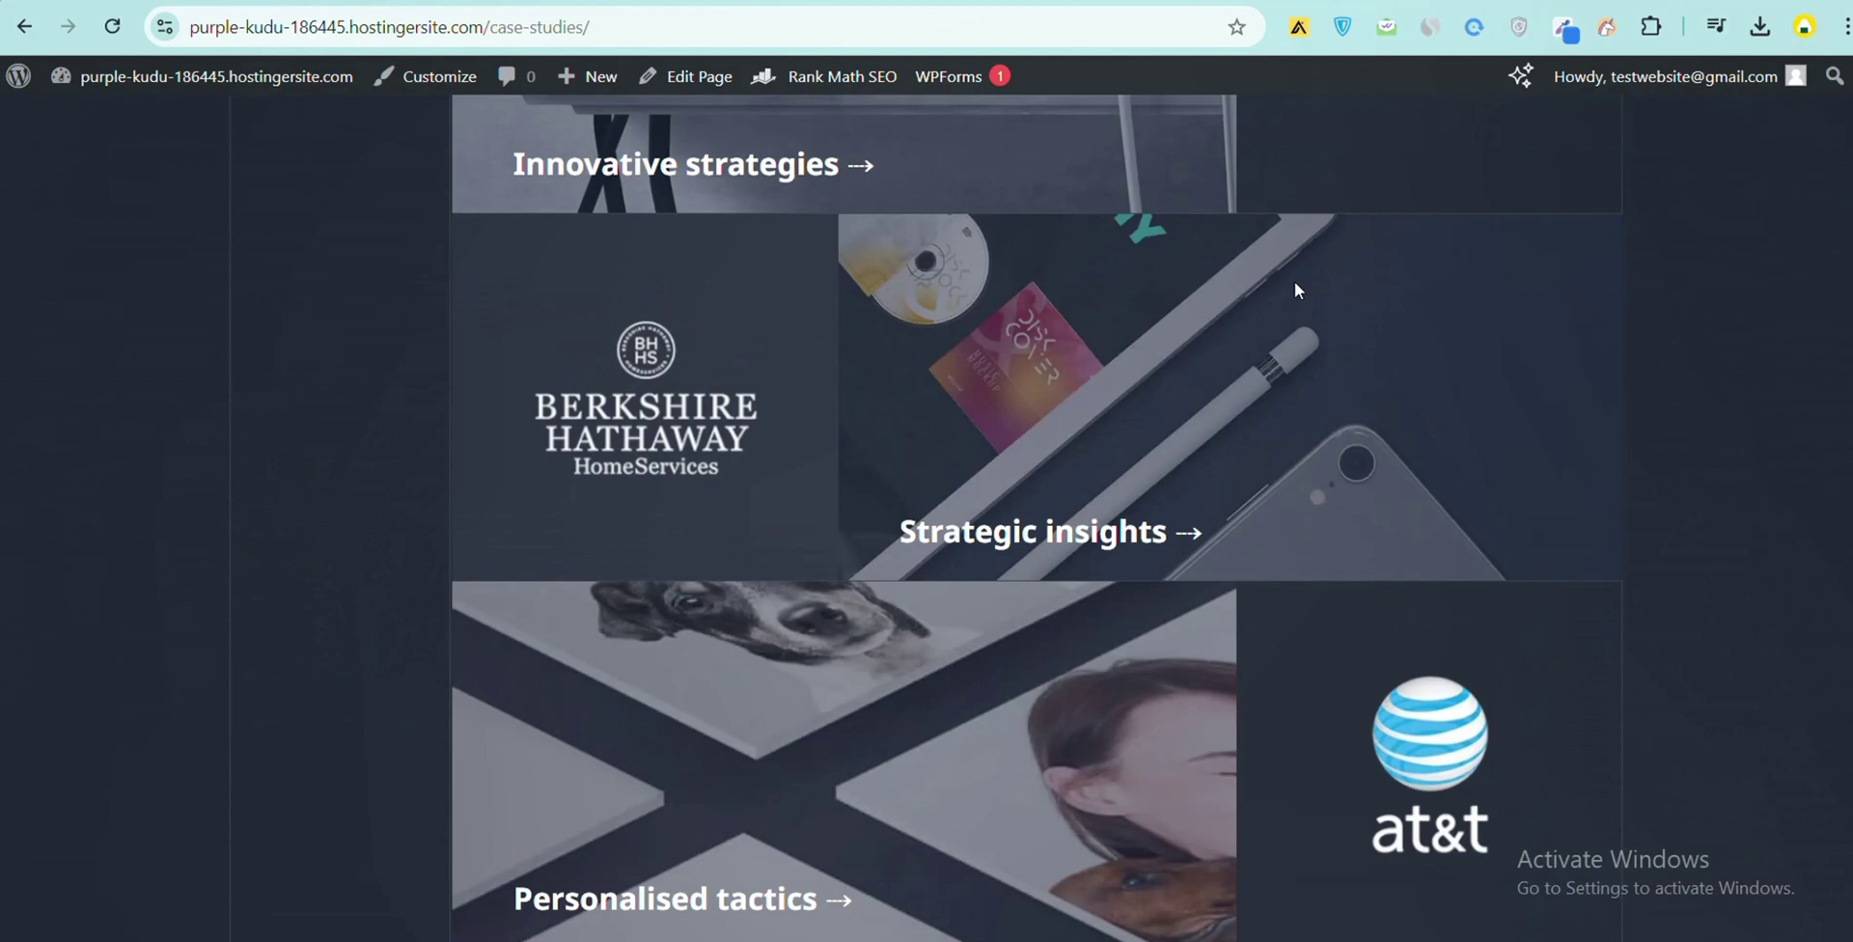
scroll(1299, 325, "up", 4)
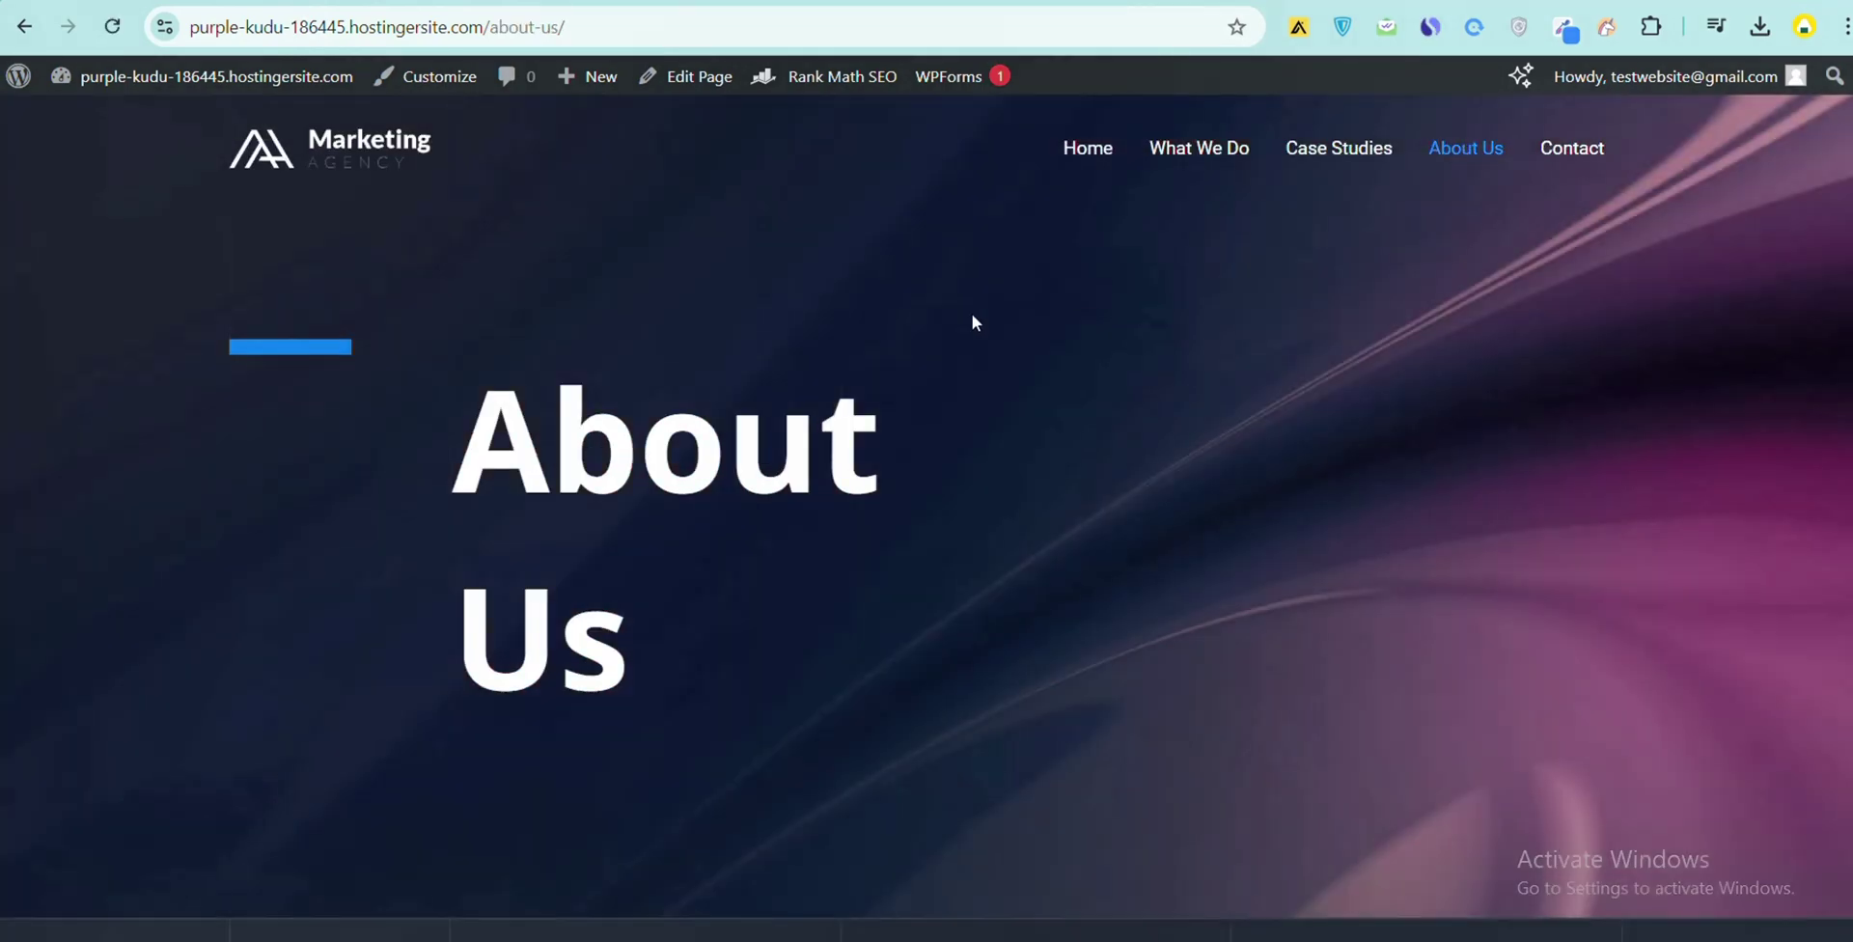
scroll(971, 318, "down", 1)
scroll(925, 348, "down", 20)
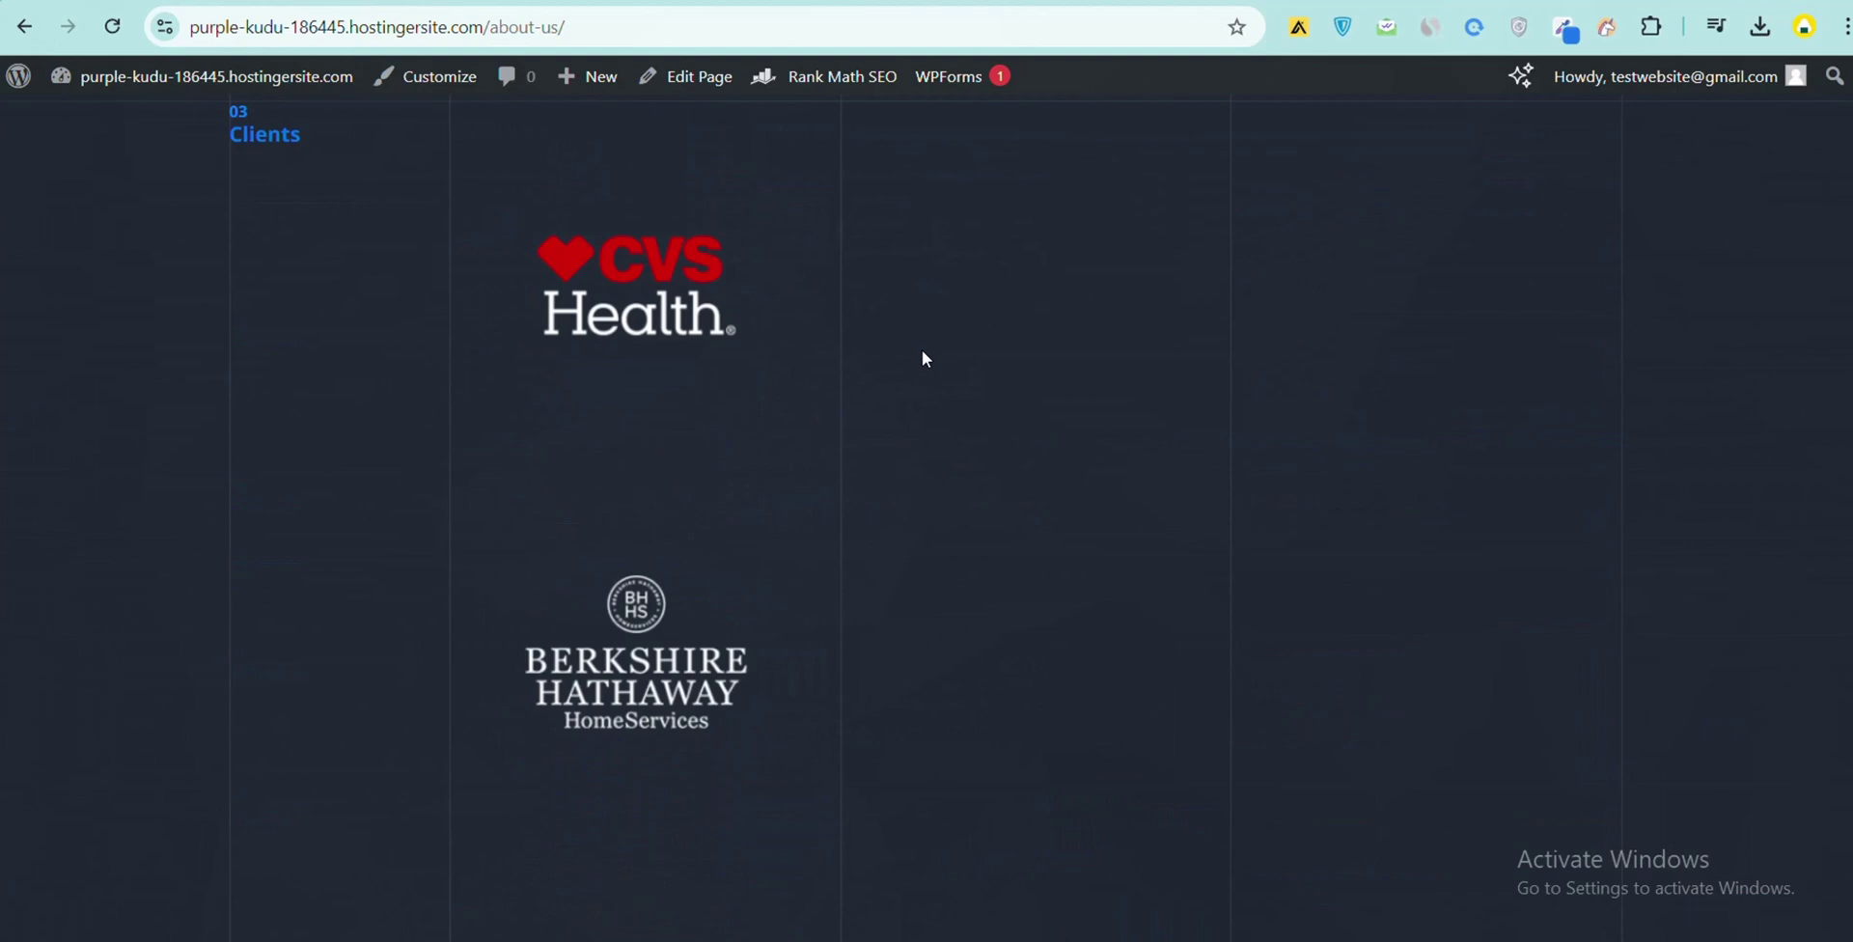
scroll(923, 349, "down", 5)
scroll(924, 345, "up", 15)
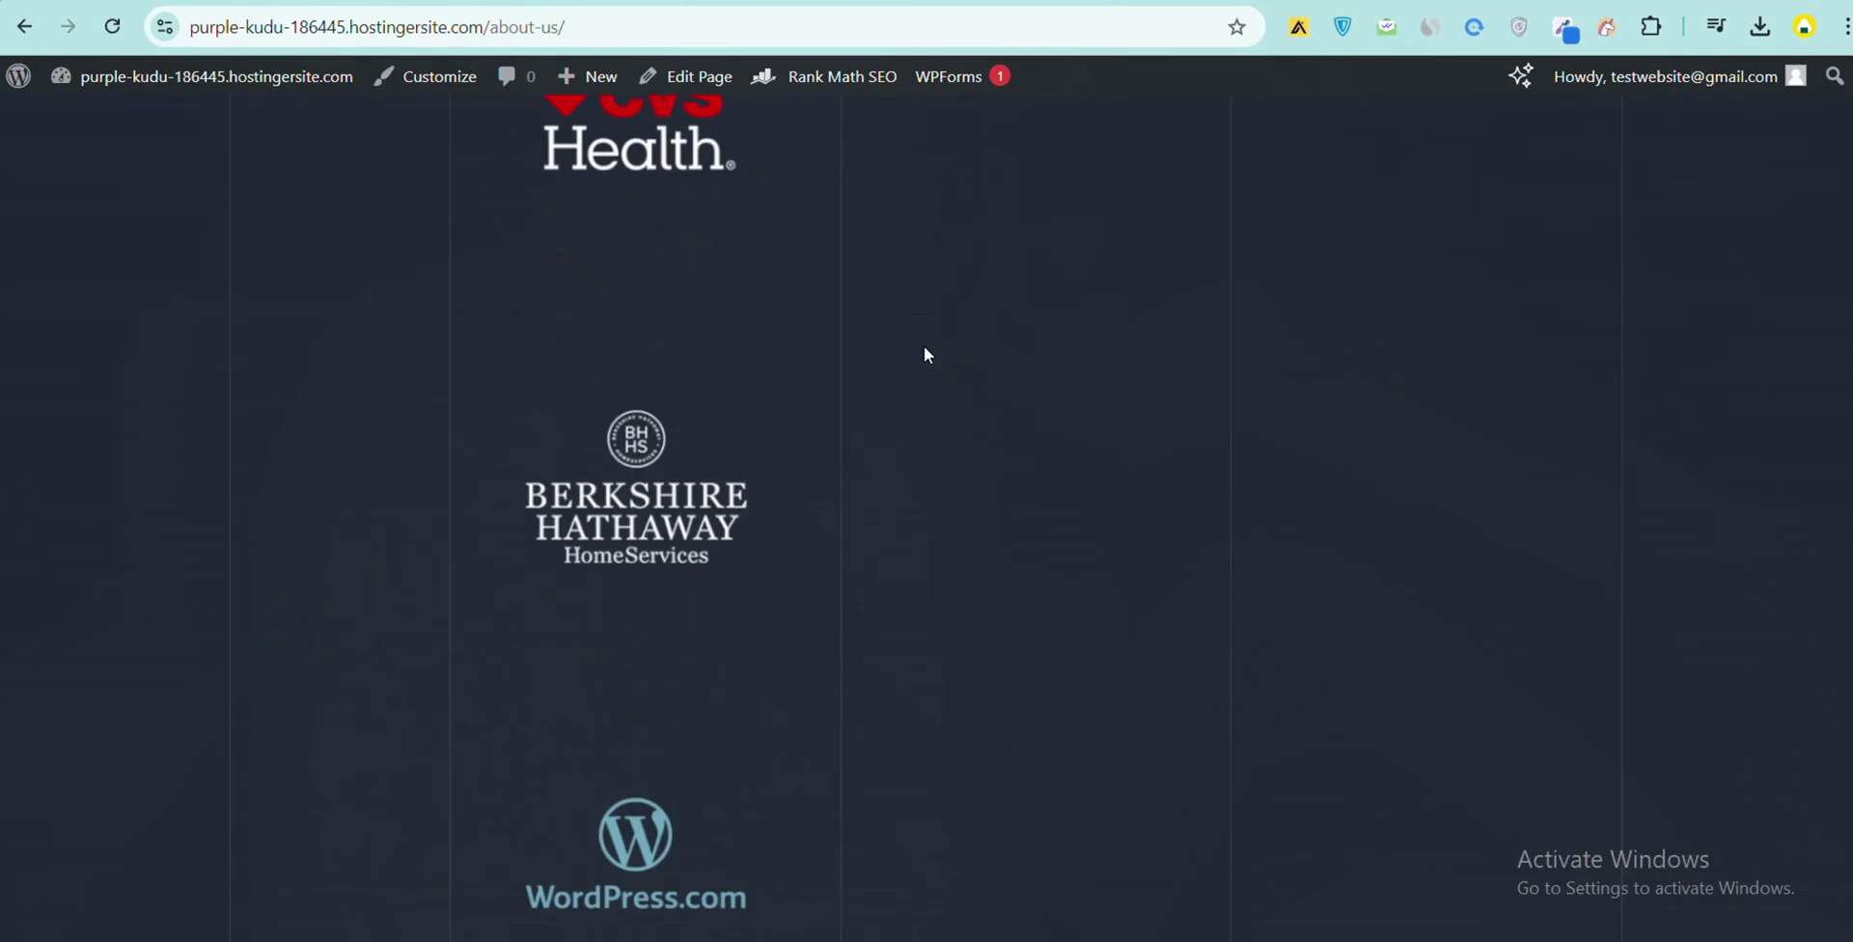
scroll(930, 350, "up", 10)
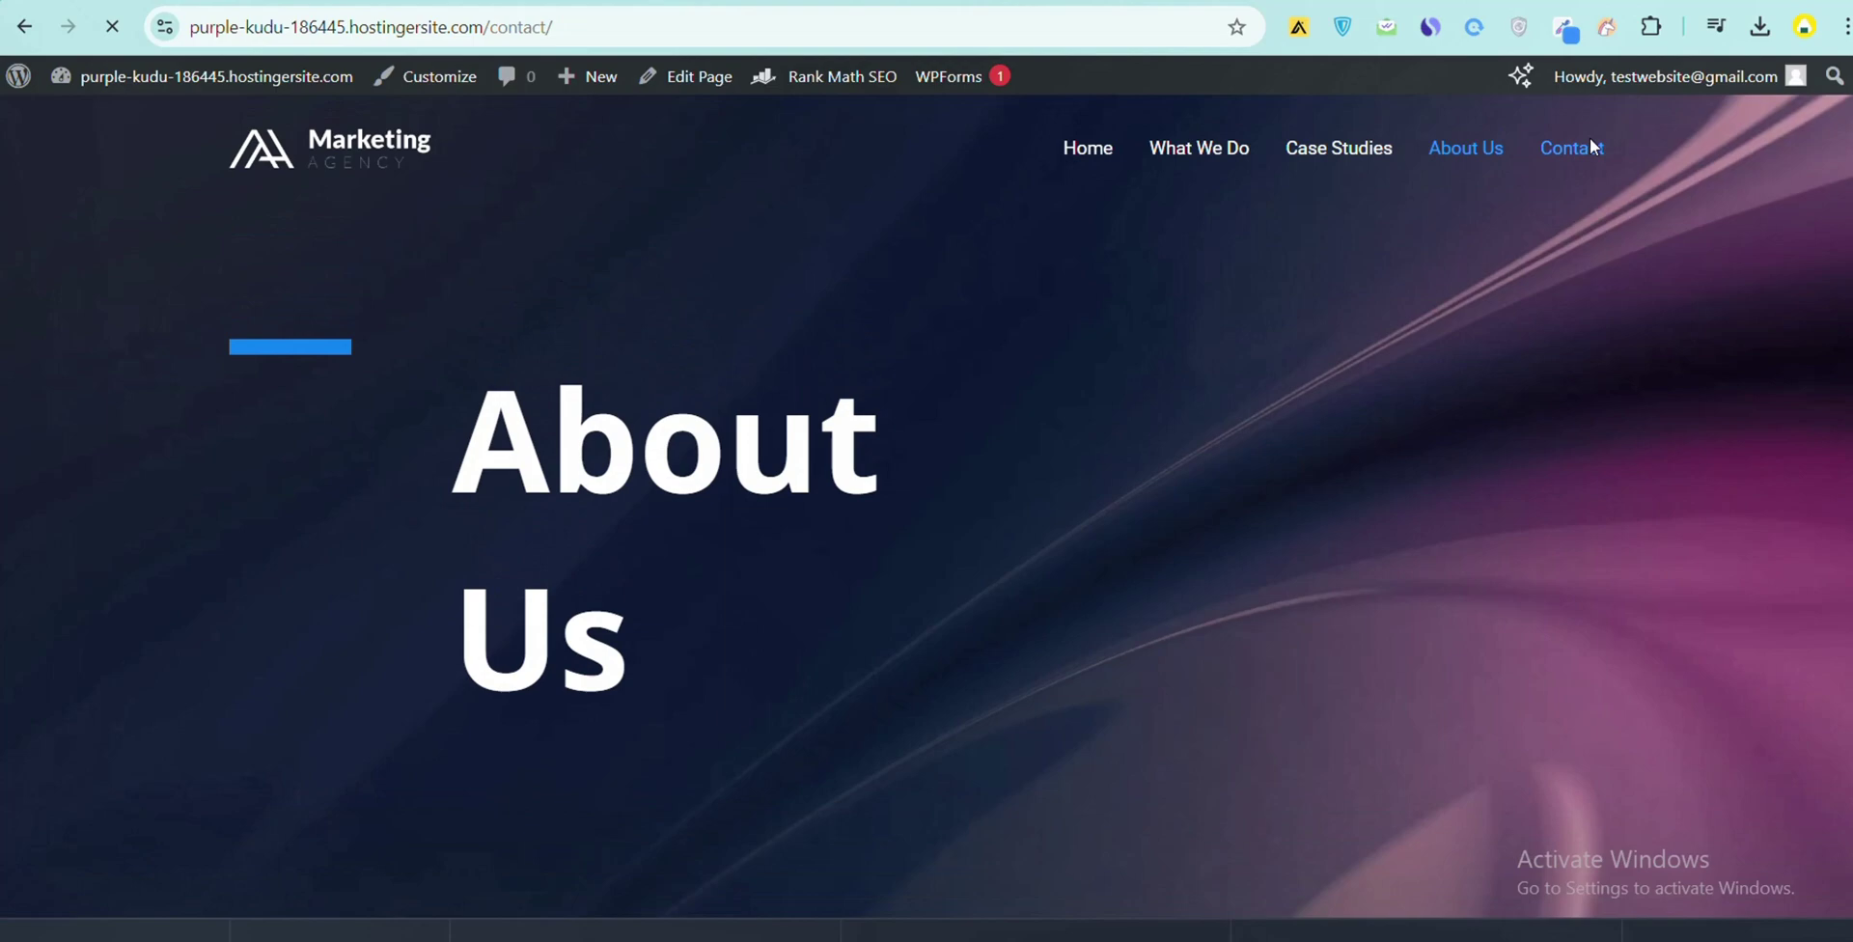
scroll(1006, 290, "down", 8)
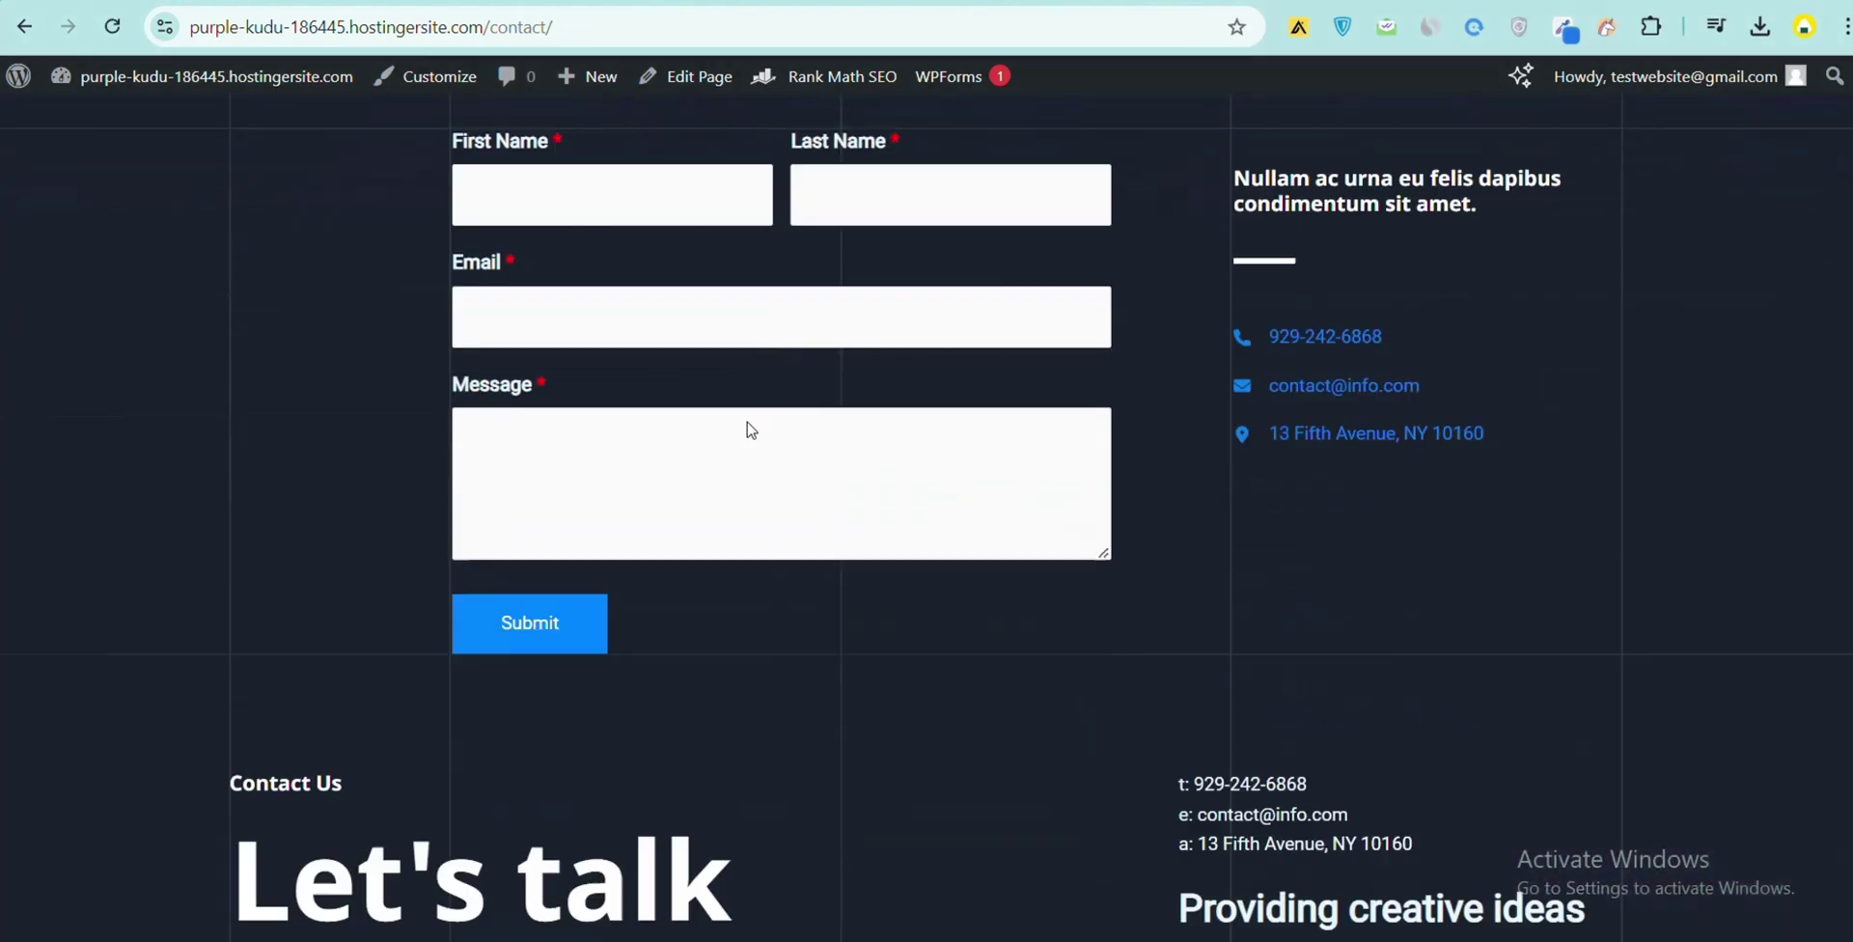
scroll(751, 430, "down", 3)
scroll(745, 431, "up", 10)
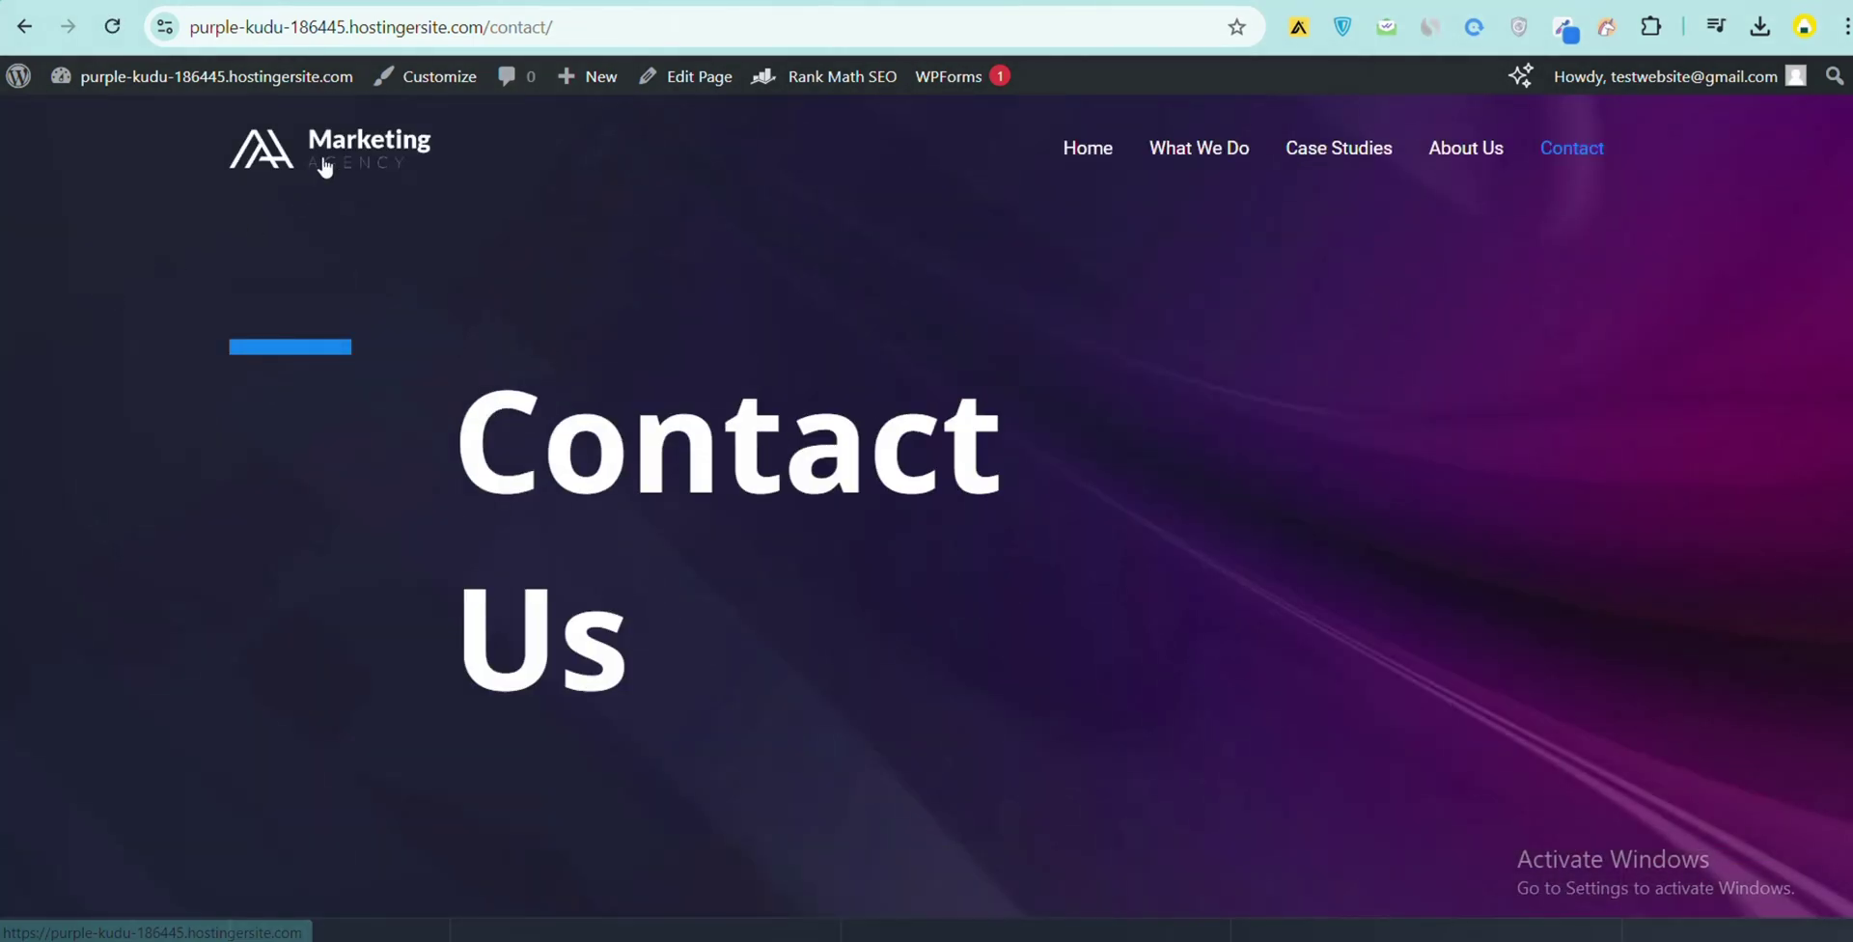
scroll(324, 166, "down", 5)
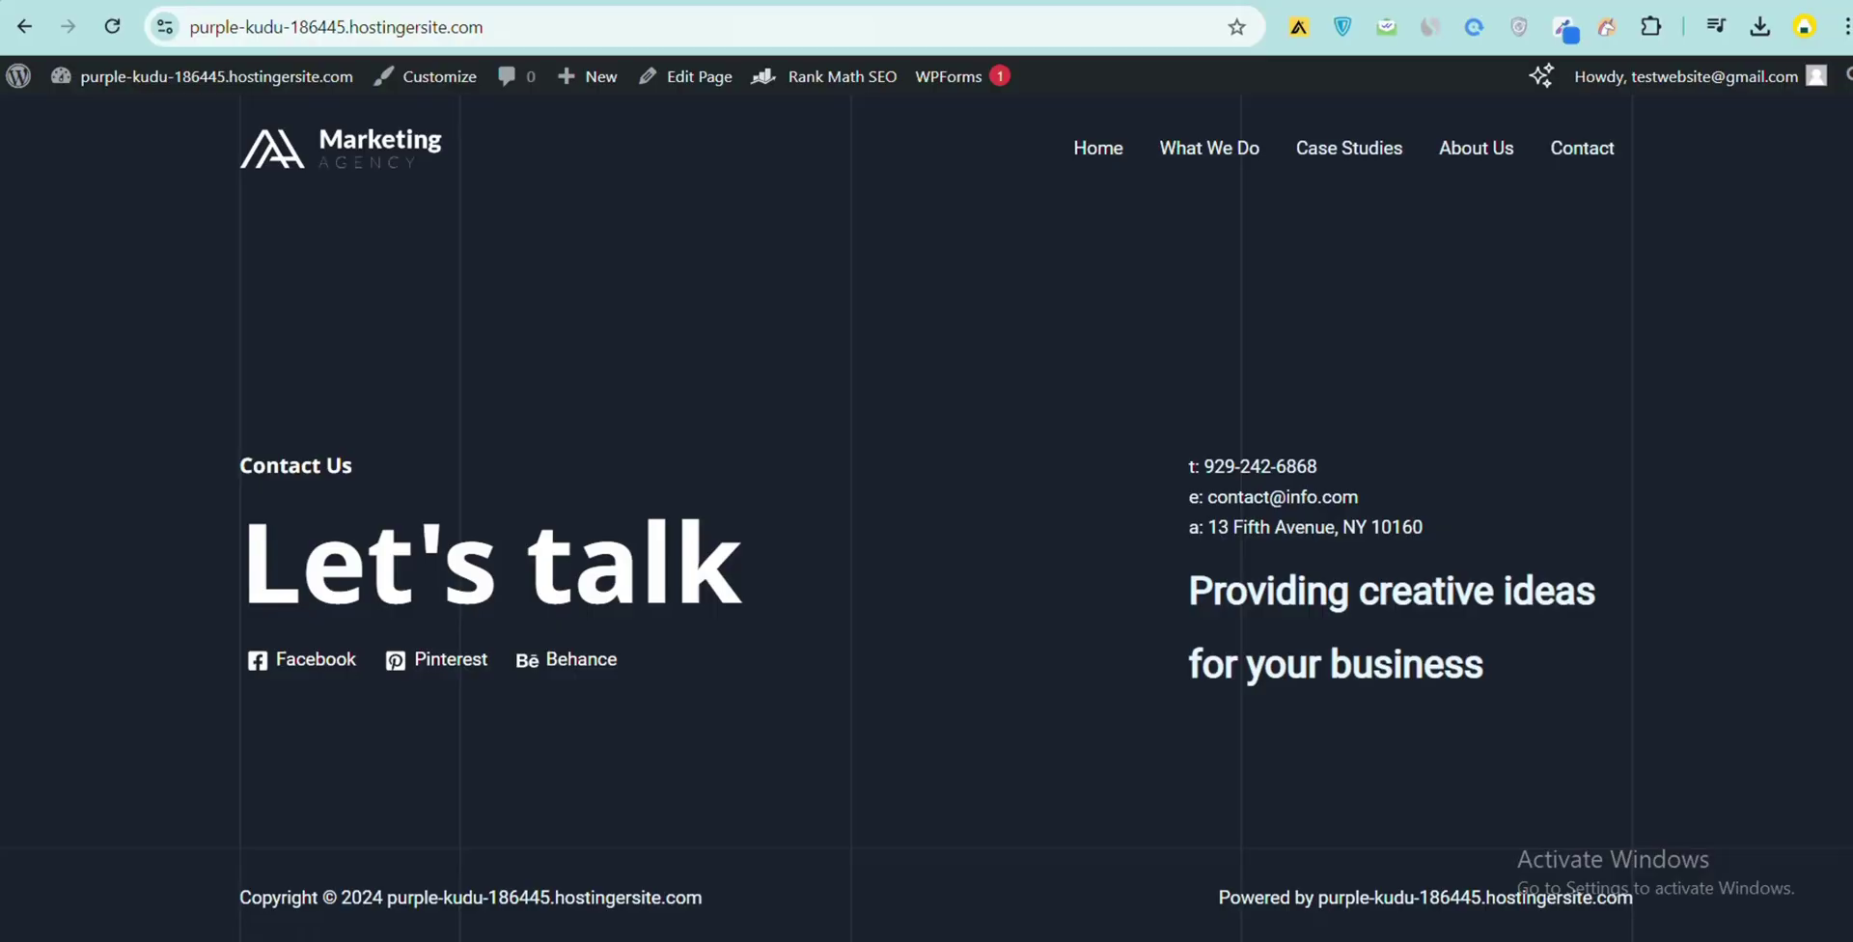